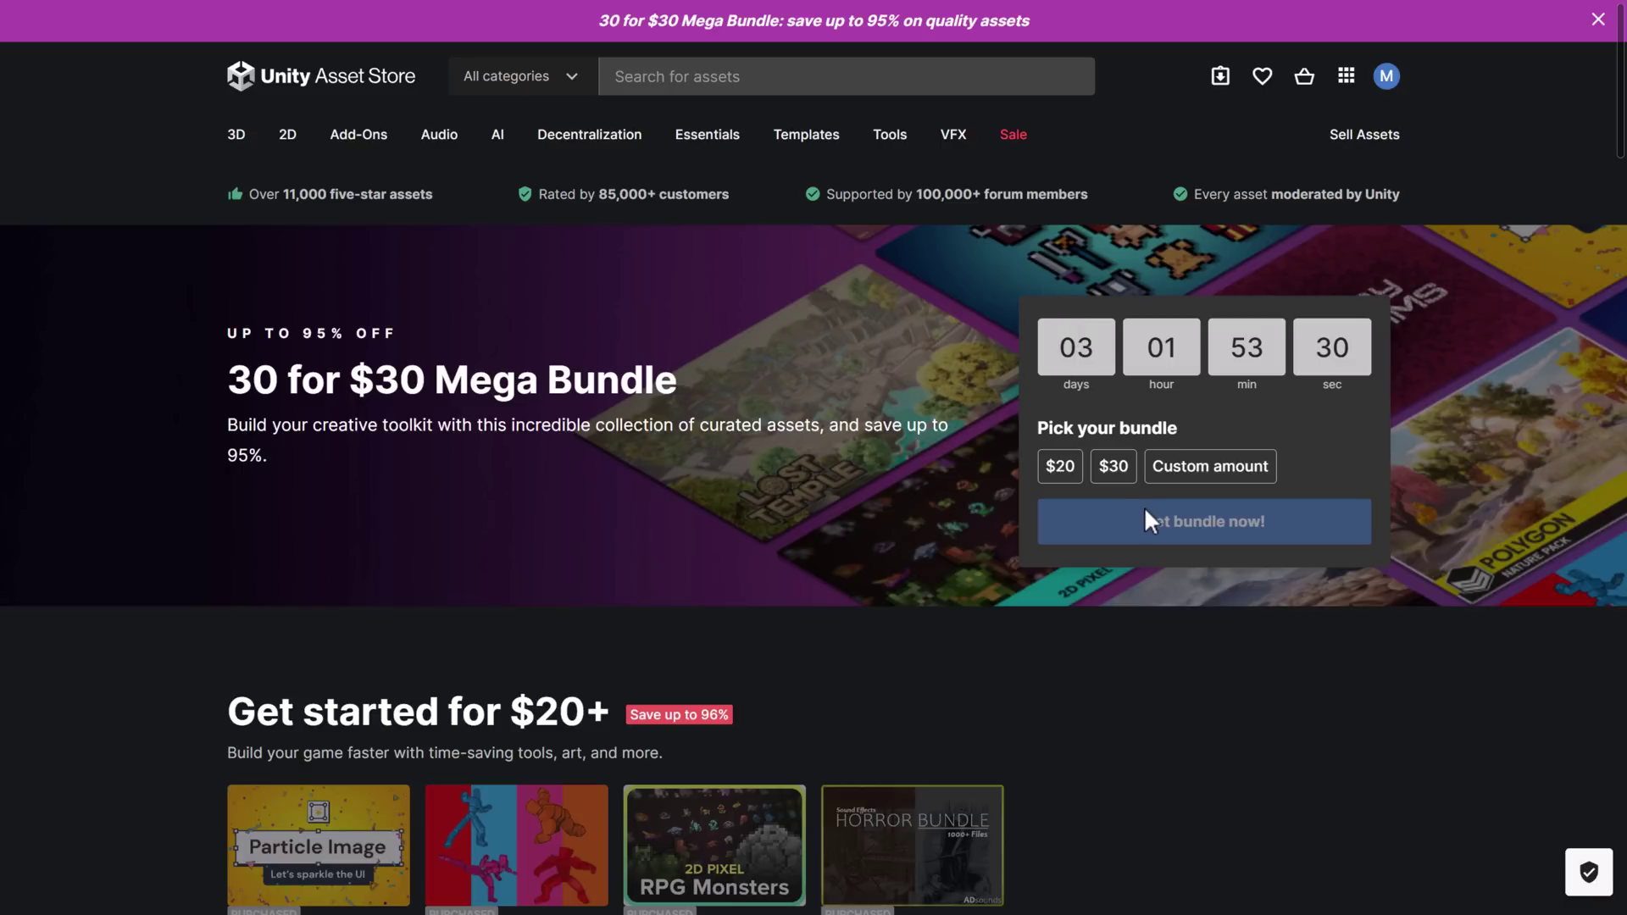
# Step: Scroll the Mega Bundle page up and down to locate the Atlas - terrain editor listing
pyautogui.scroll(-15, 1192, 640)
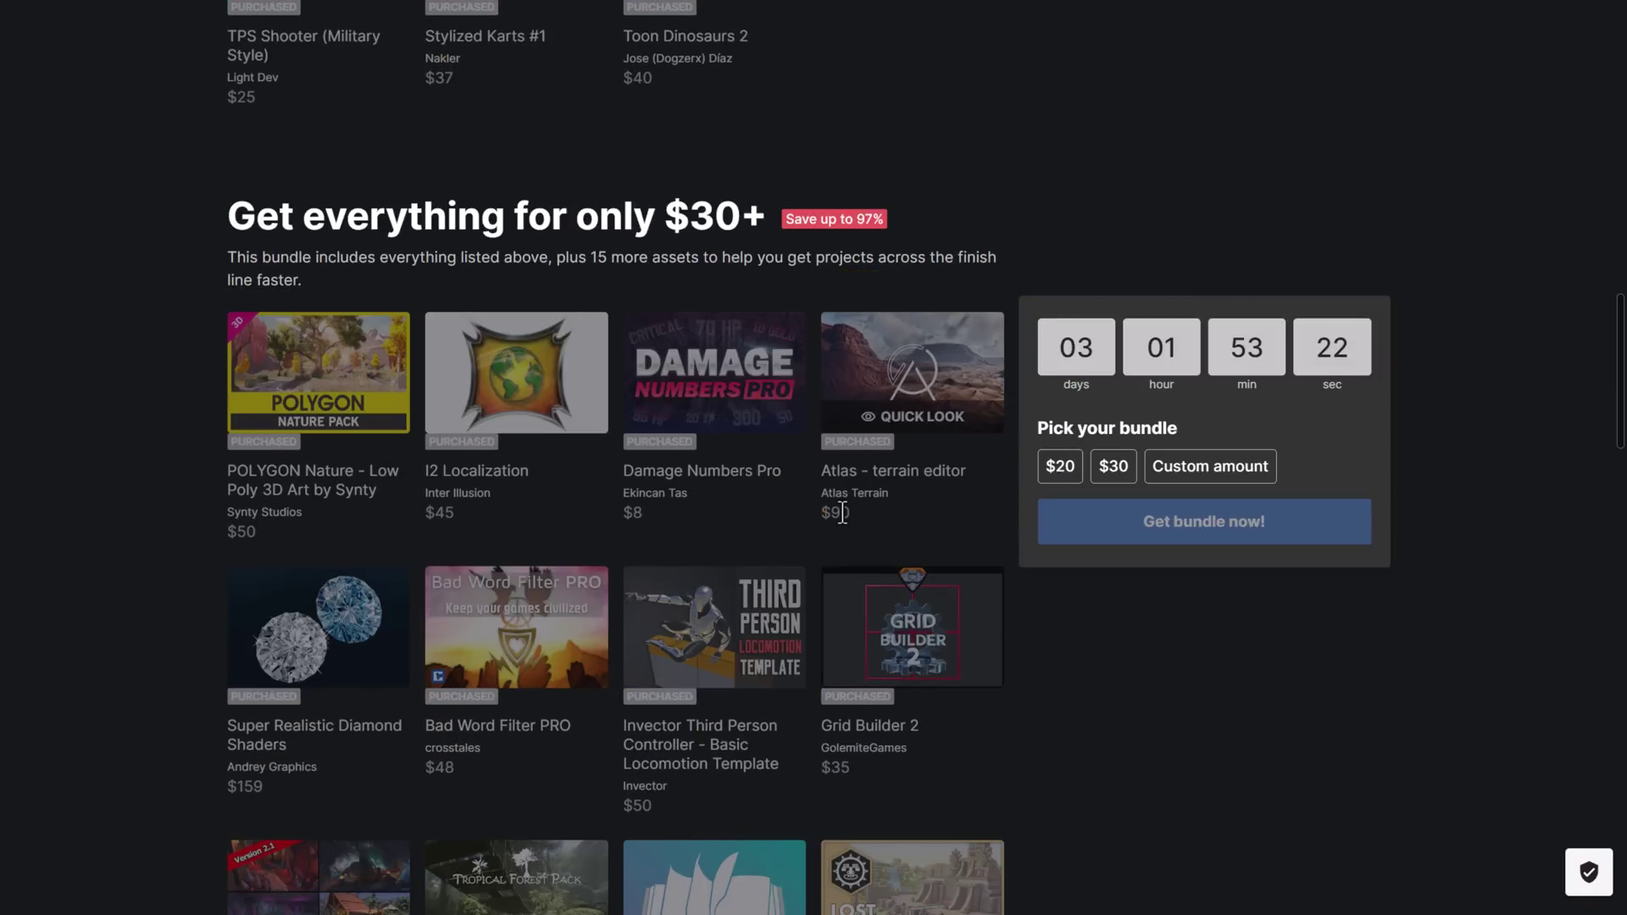
pyautogui.scroll(1, 979, 700)
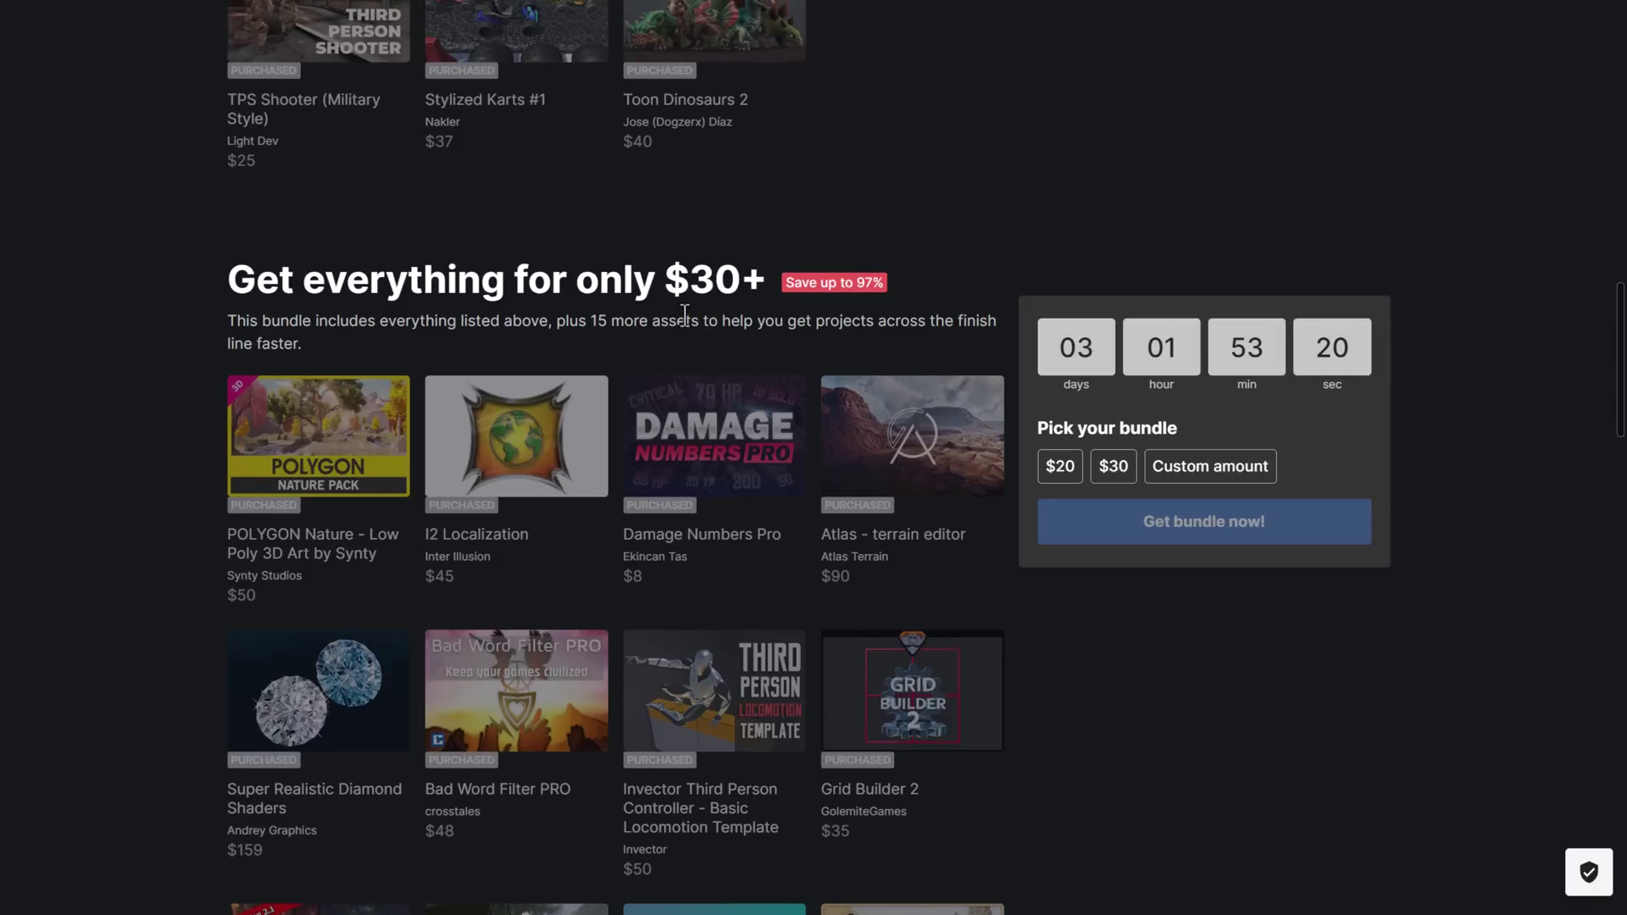
pyautogui.scroll(-7, 989, 669)
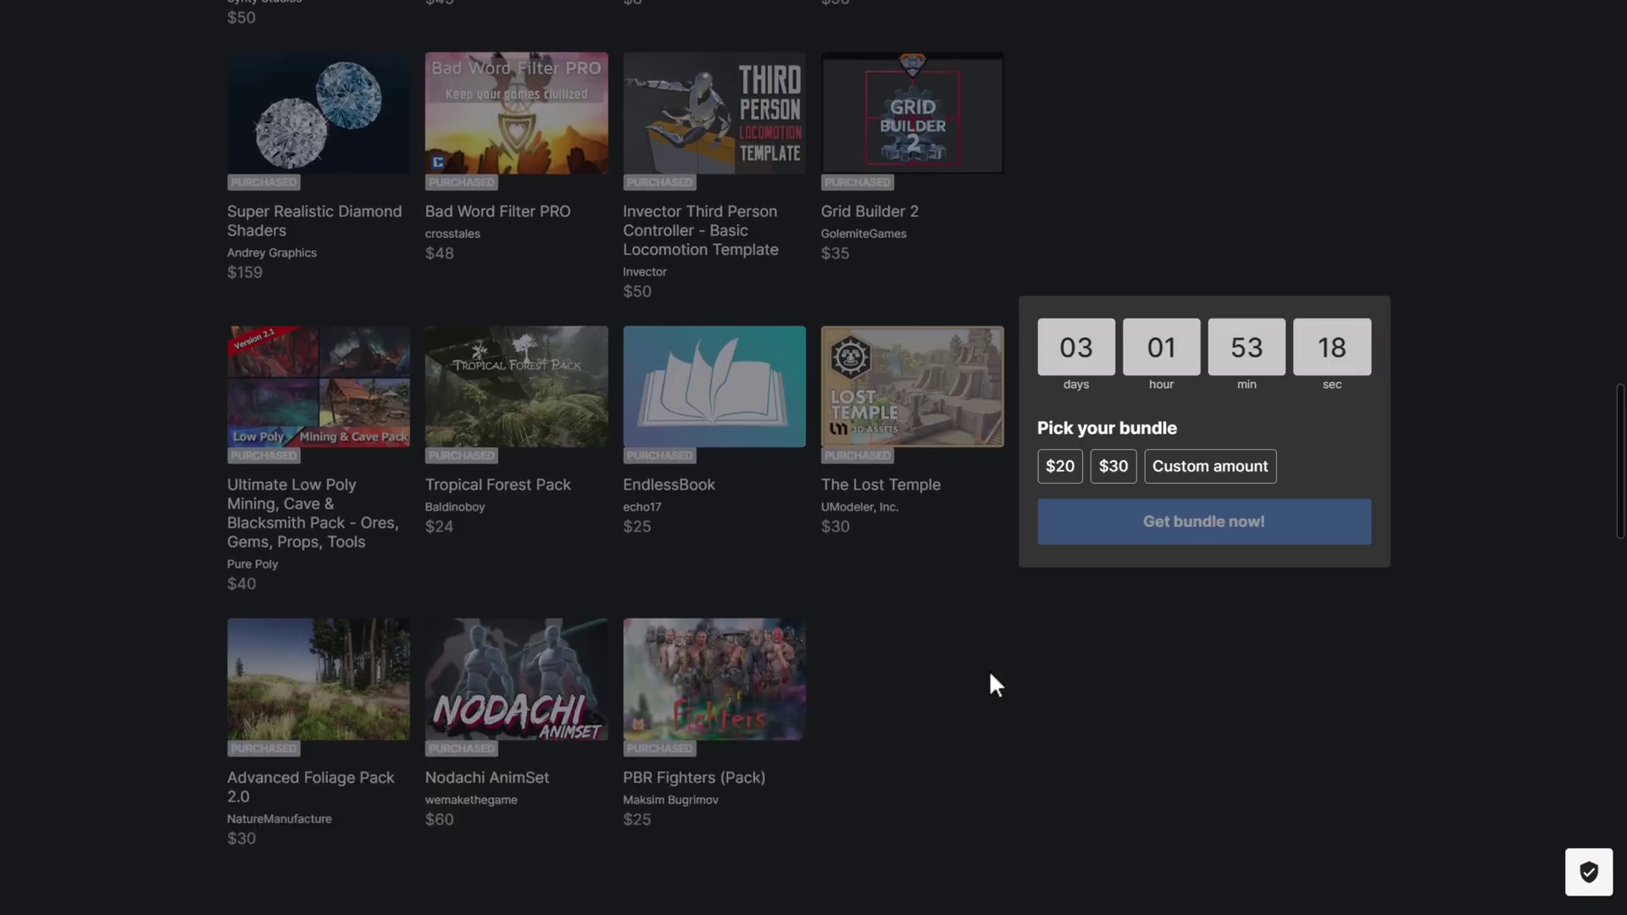
pyautogui.scroll(2, 989, 673)
pyautogui.scroll(15, 989, 669)
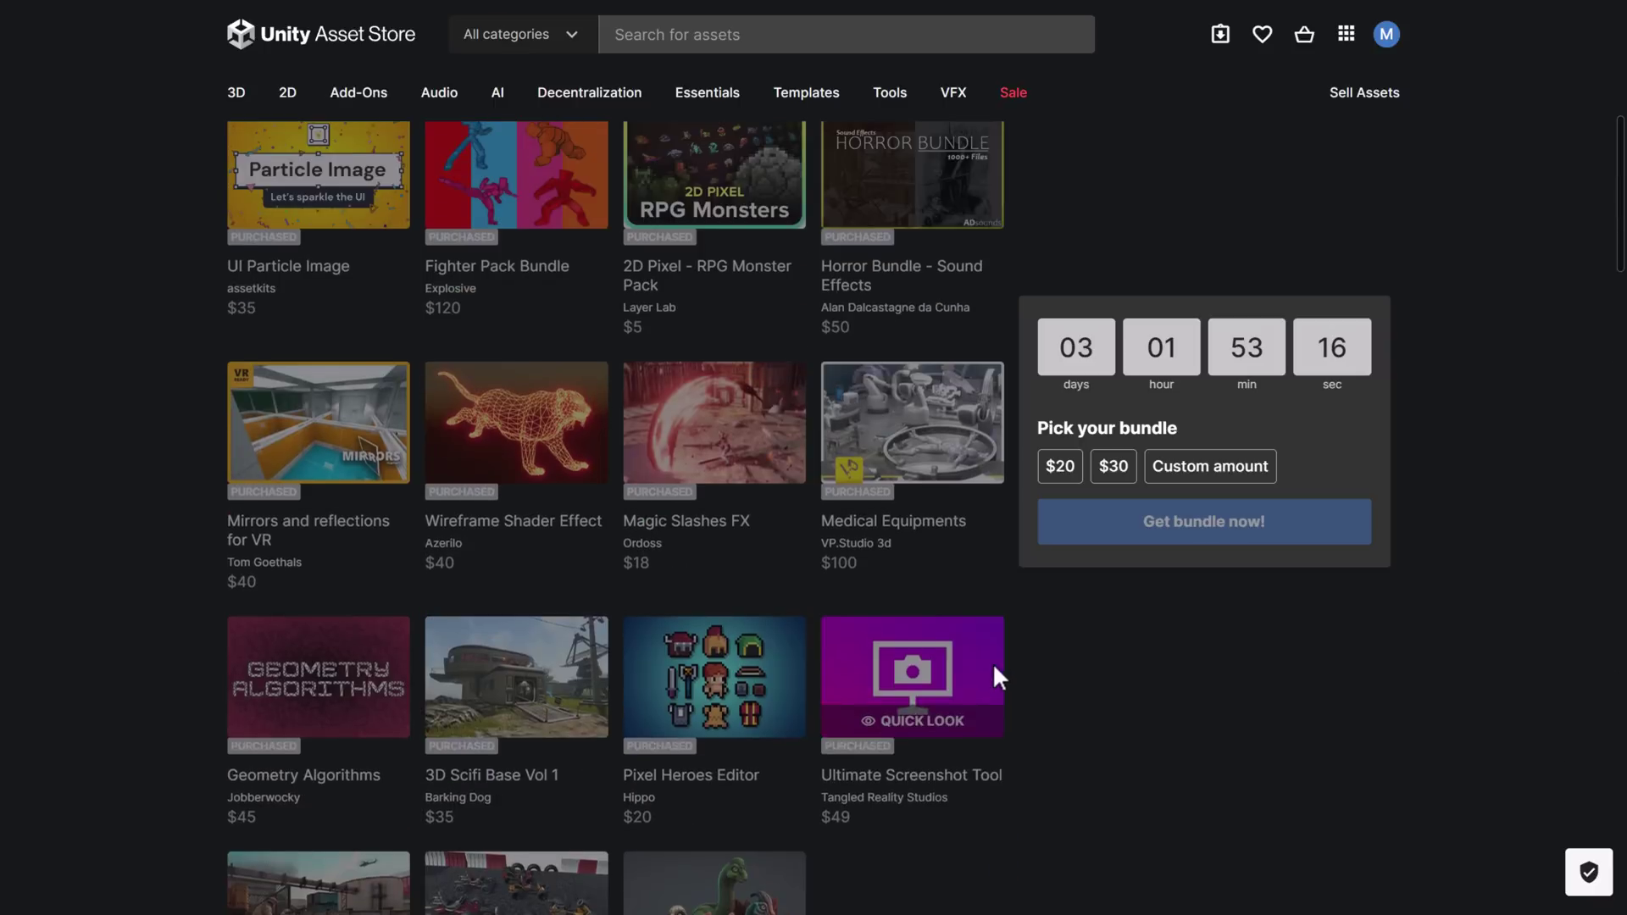
pyautogui.scroll(1, 1001, 665)
pyautogui.scroll(4, 1004, 661)
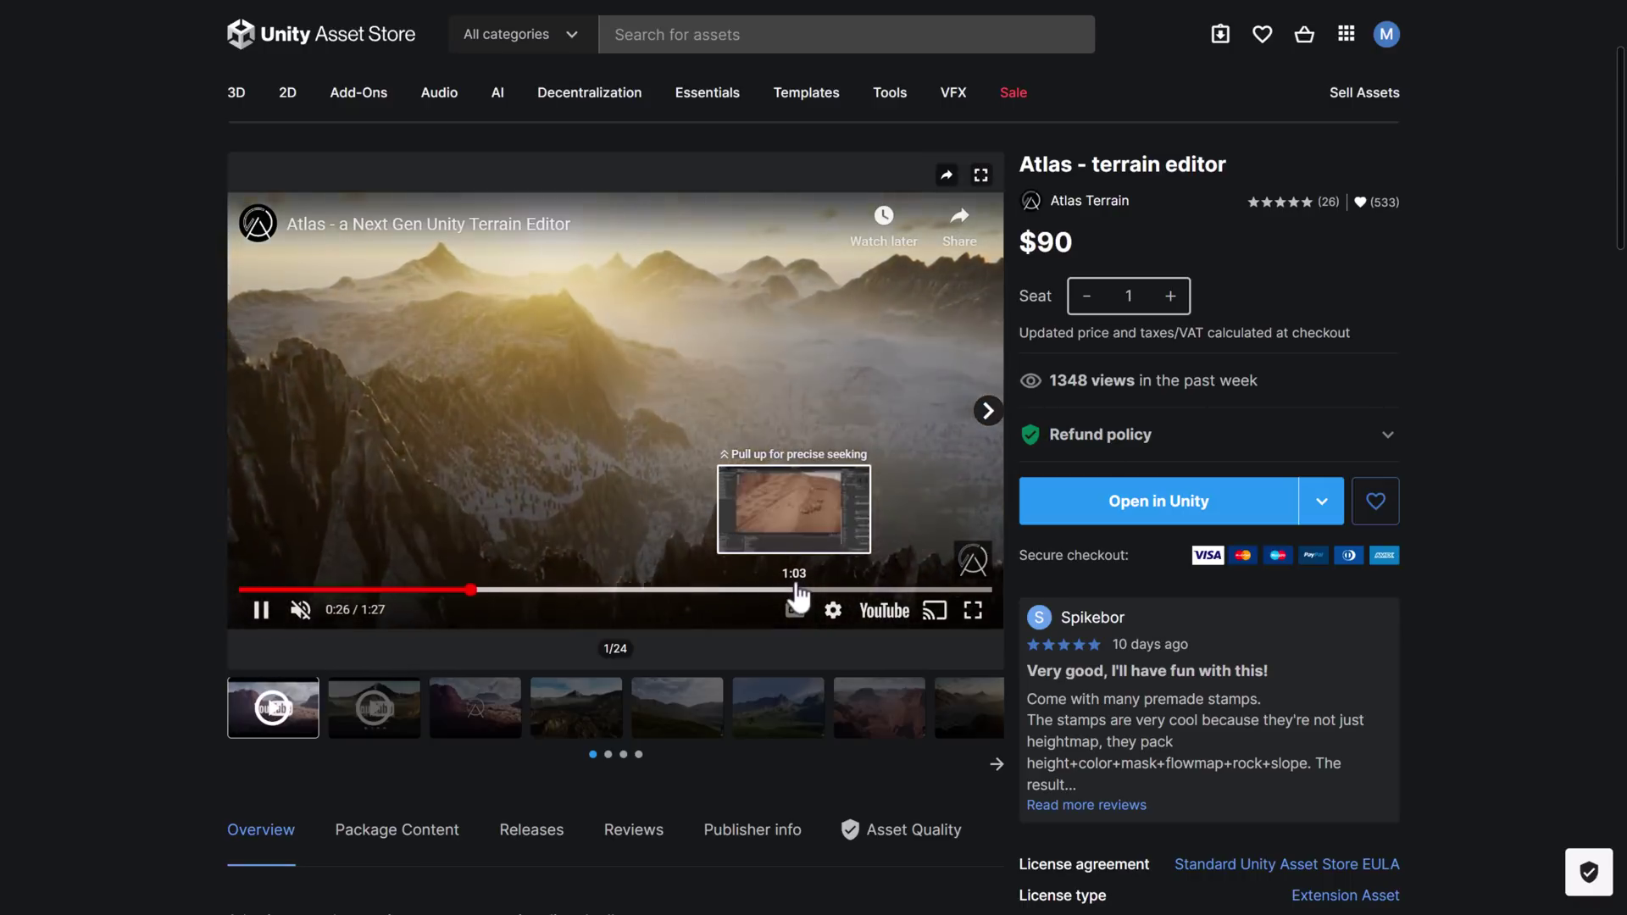
pyautogui.scroll(-1, 1356, 508)
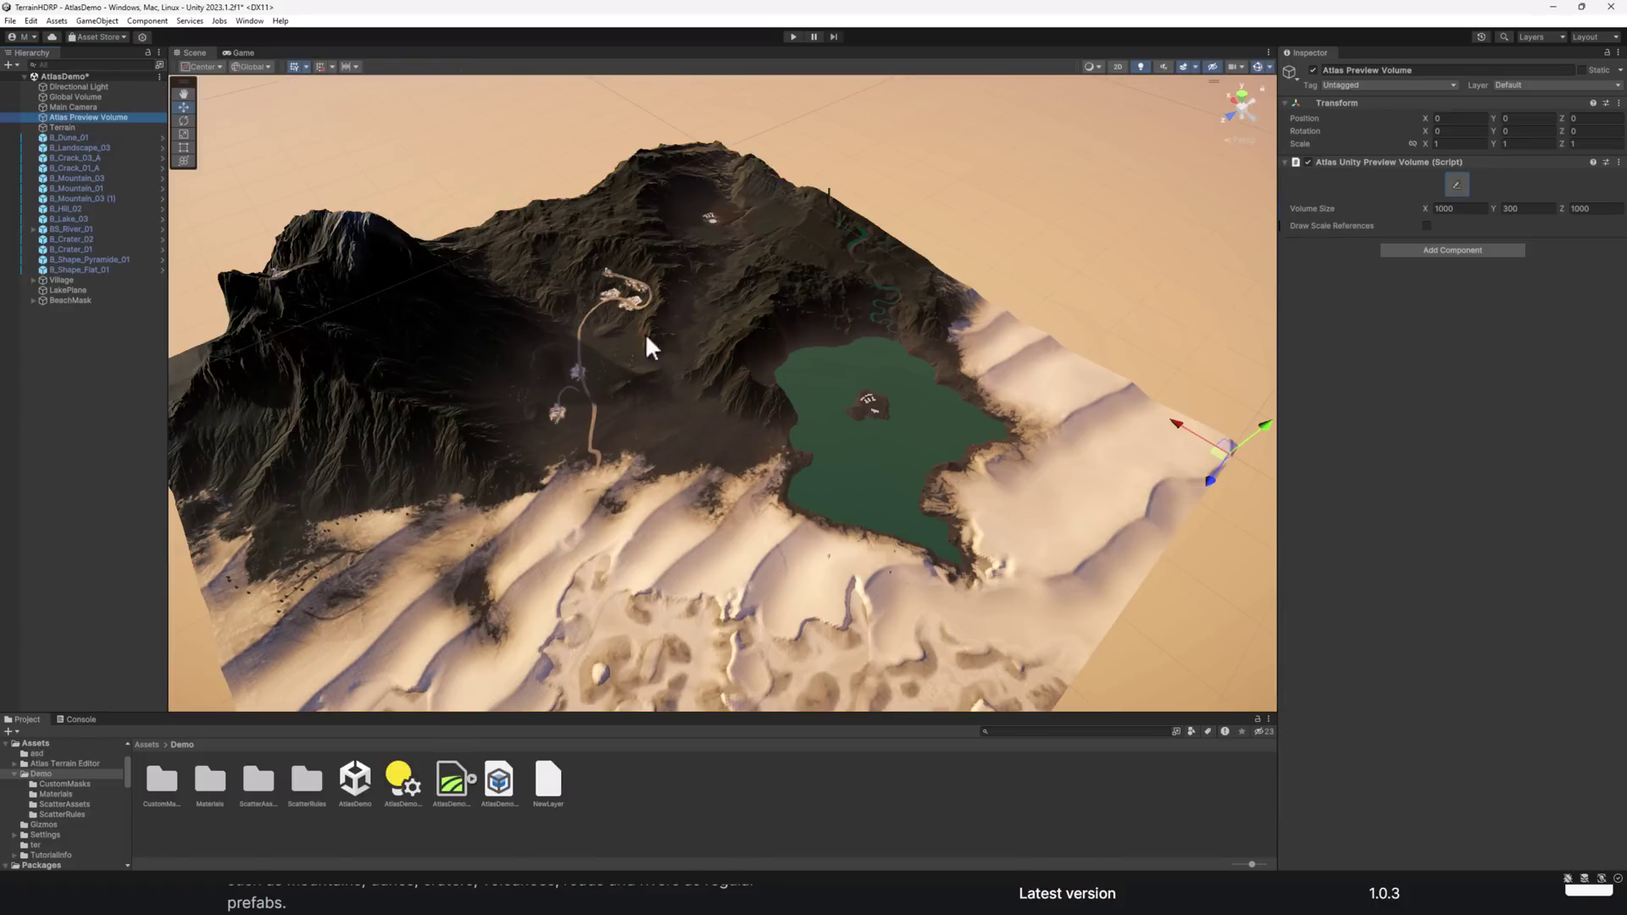
# Step: Switch the Atlas Preview Volume into edit mode and zoom around the terrain preview
pyautogui.click(1458, 184)
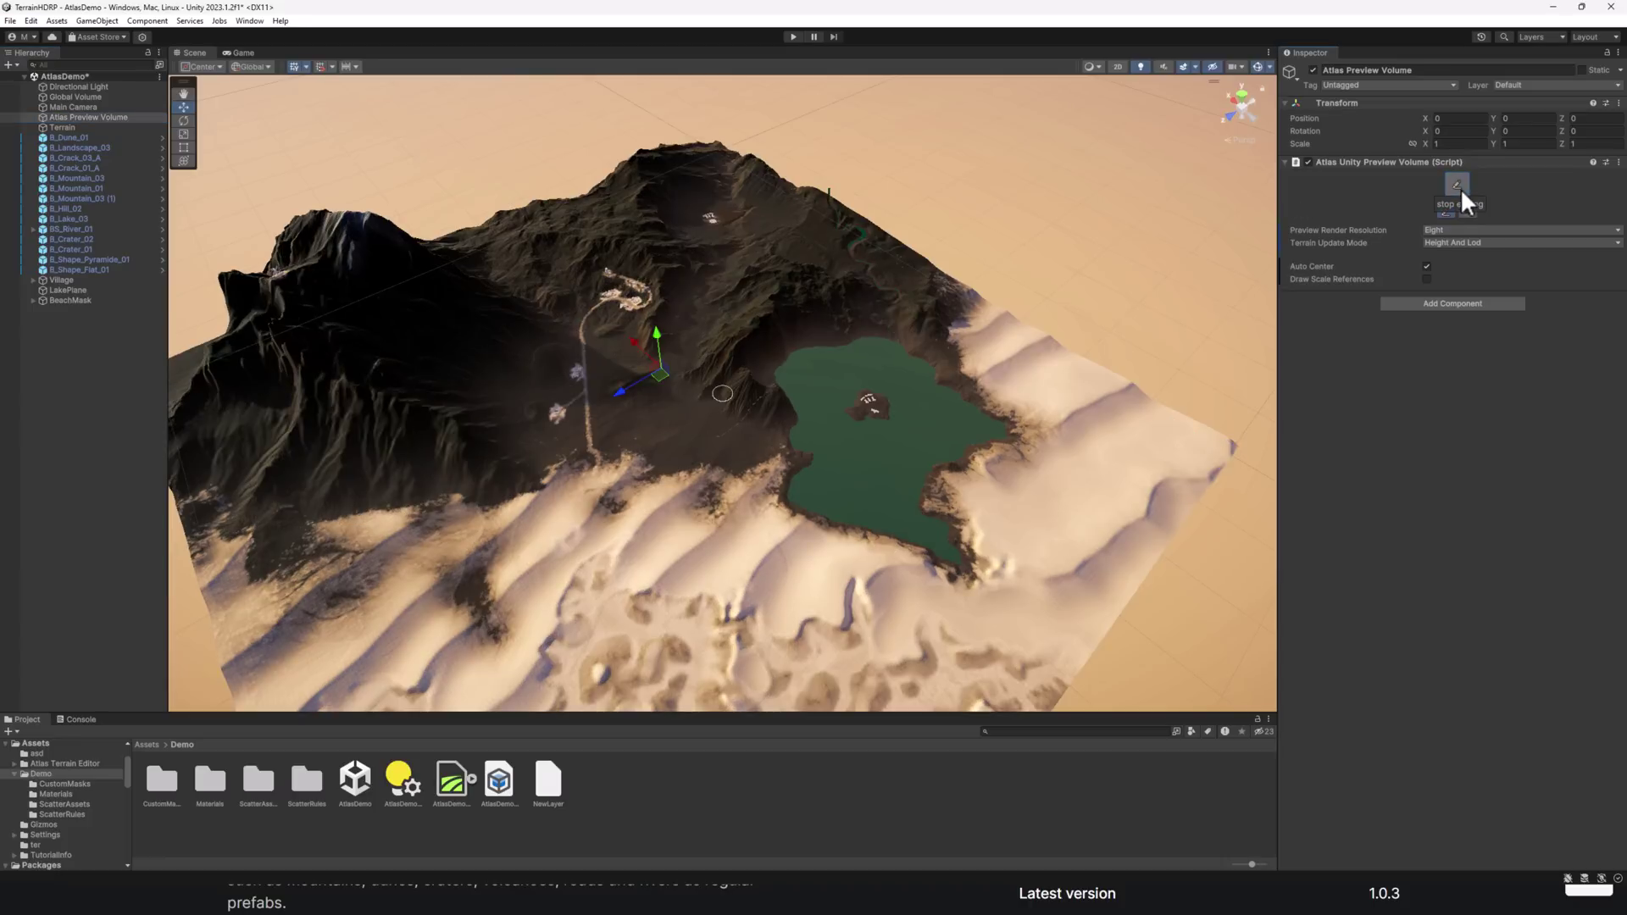
pyautogui.scroll(5, 844, 347)
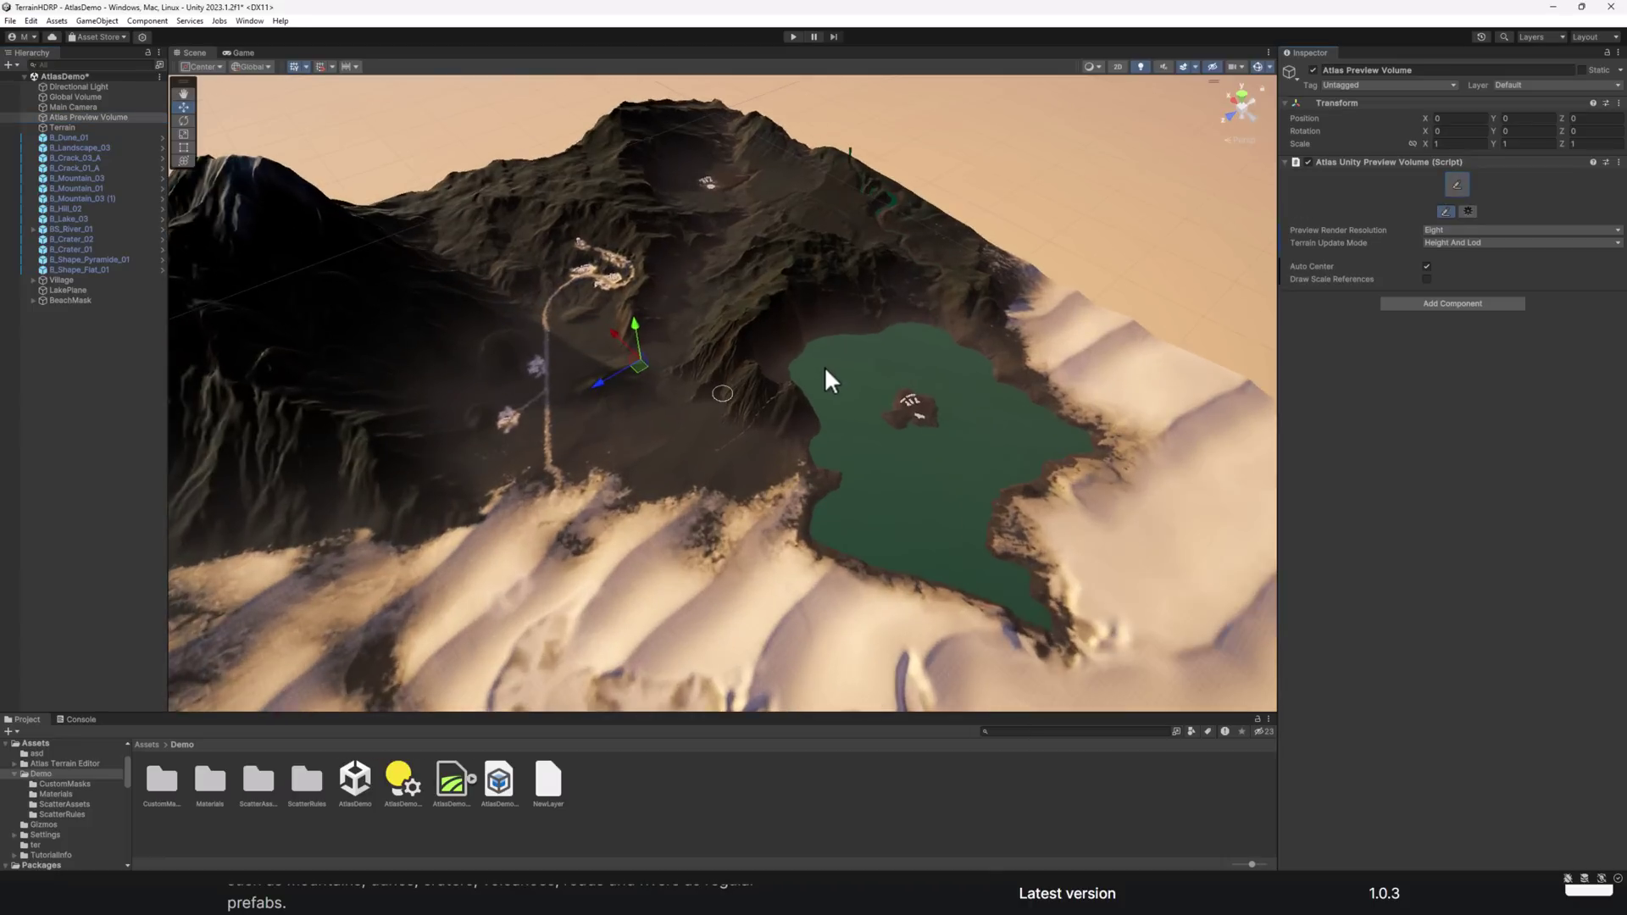
pyautogui.scroll(8, 827, 379)
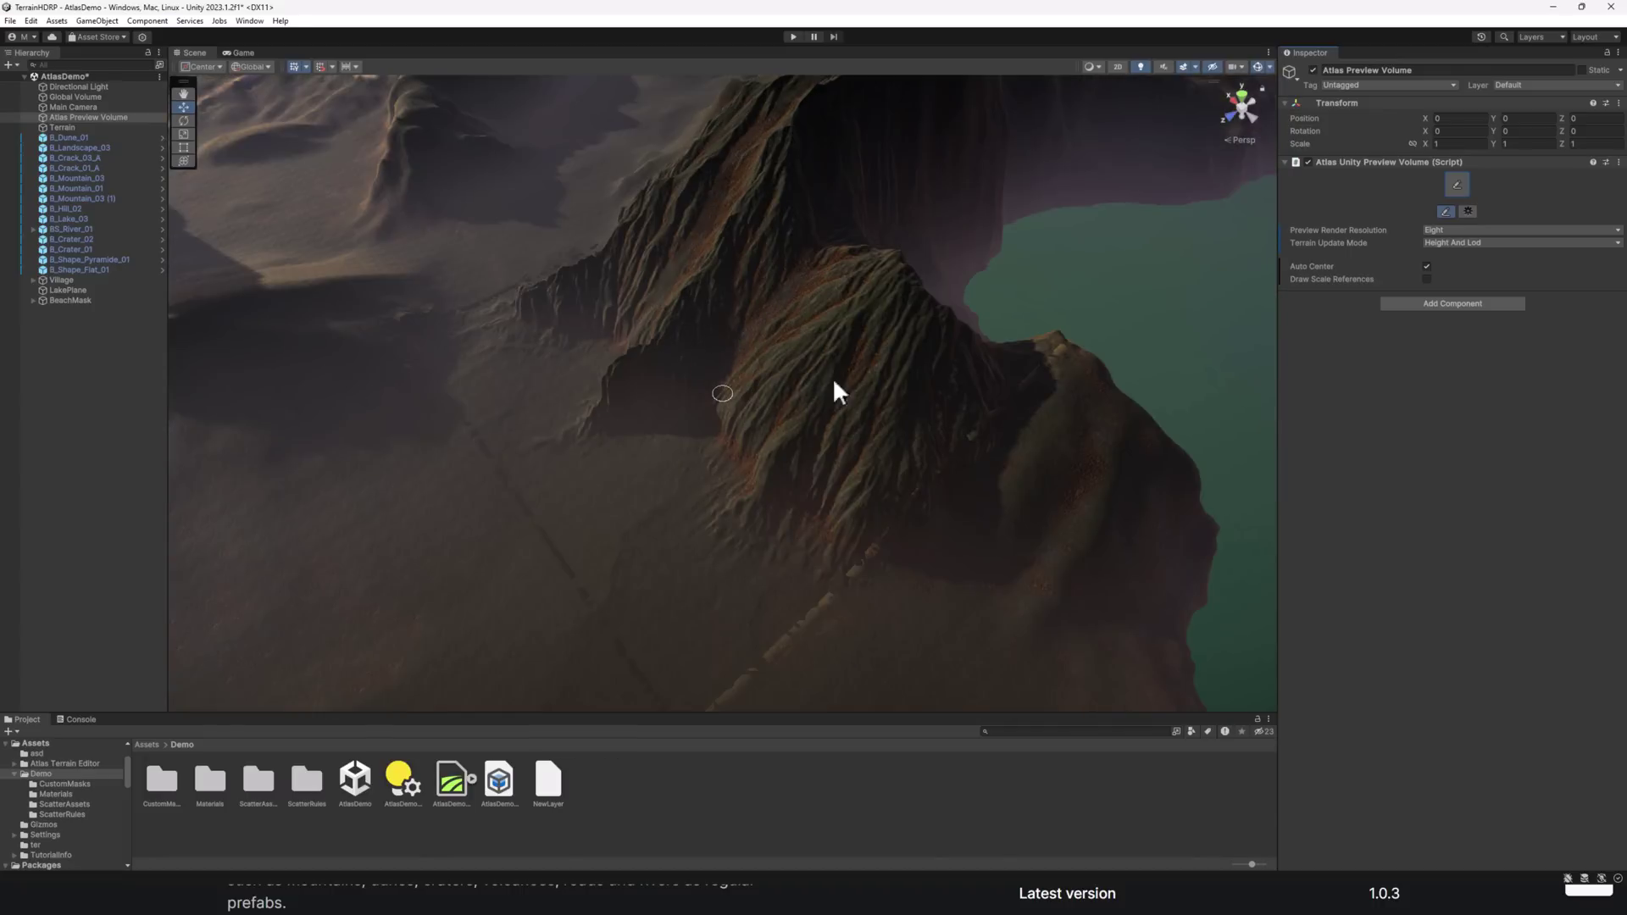
pyautogui.click(726, 400)
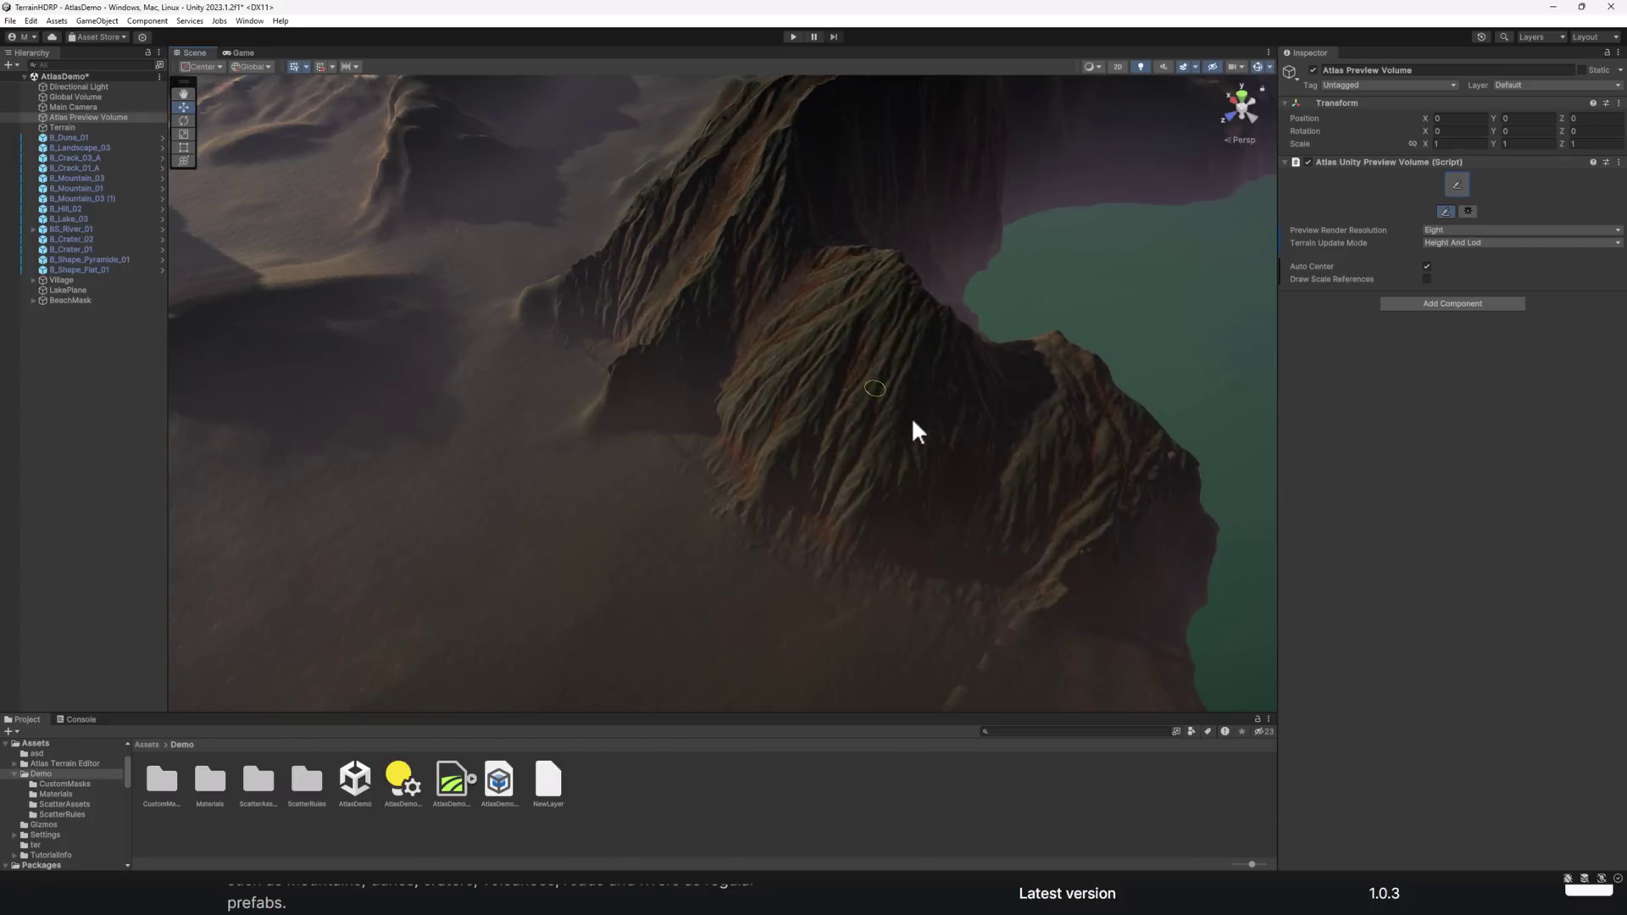
pyautogui.scroll(-6, 631, 527)
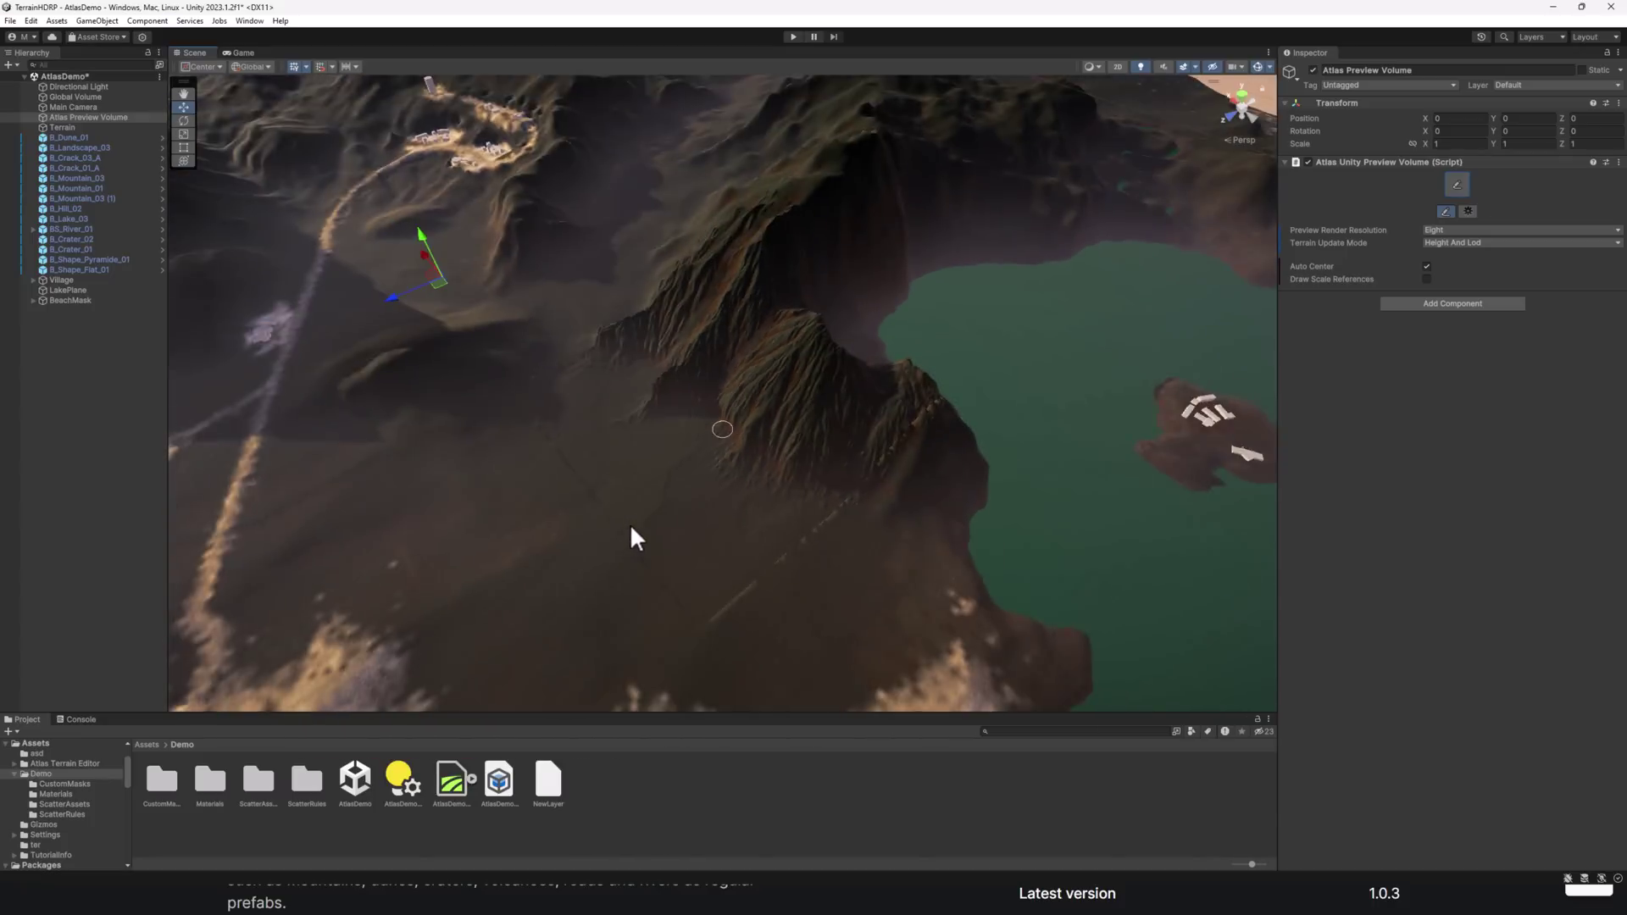
pyautogui.scroll(-2, 627, 518)
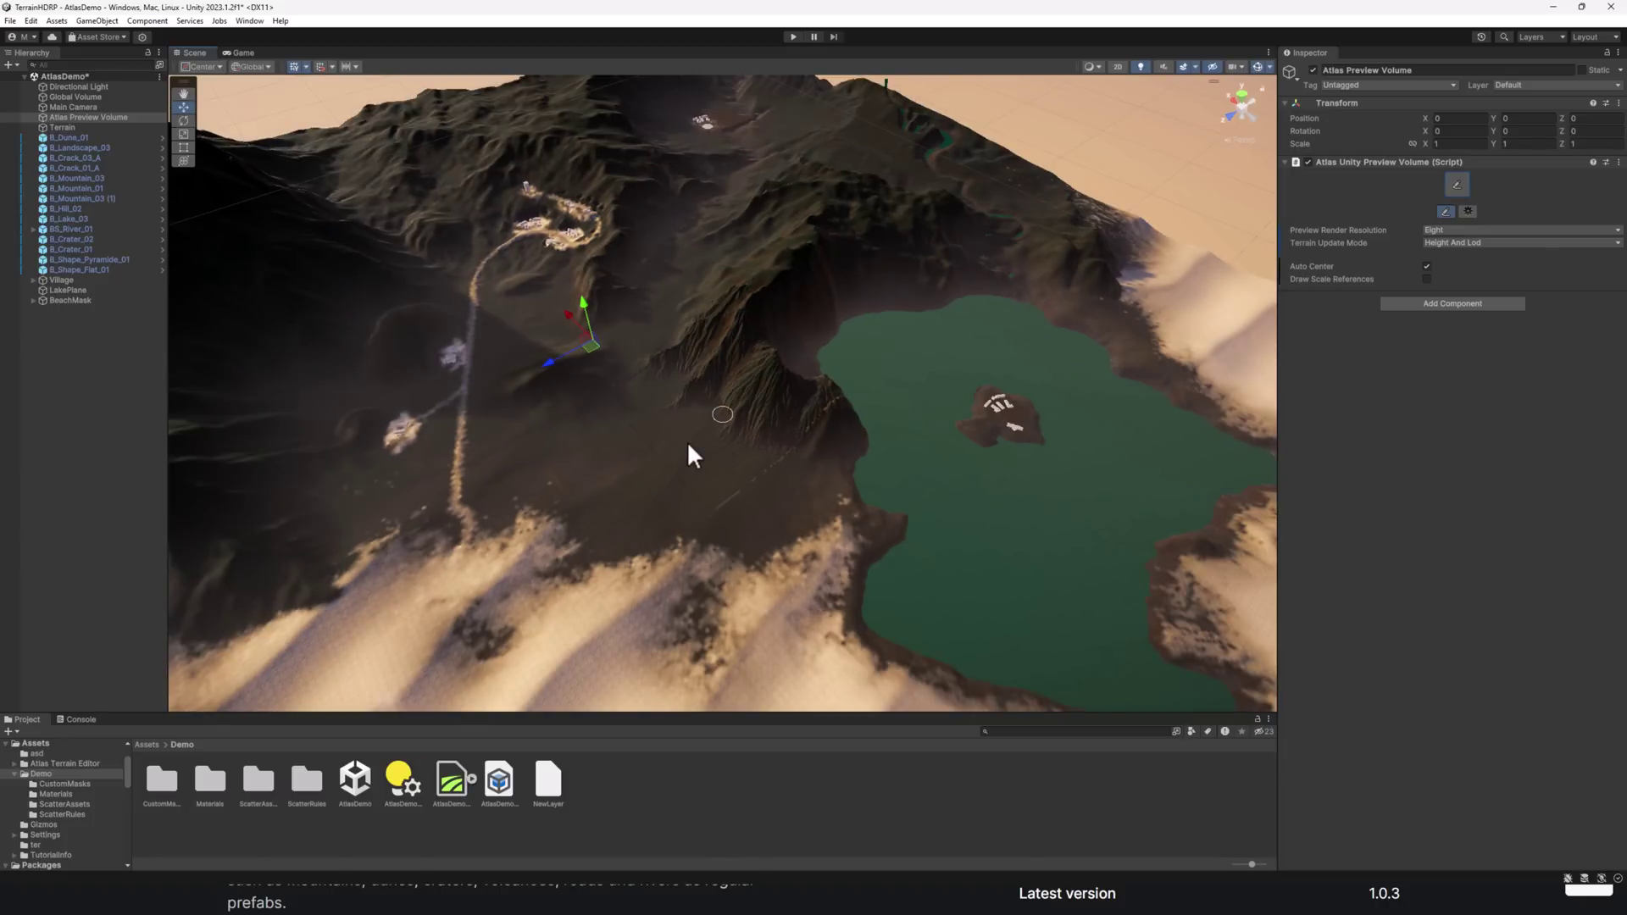
# Step: Slide B_Mountain_03 along X, then pull a BS_River_01 bend outward to the right
pyautogui.doubleClick(91, 179)
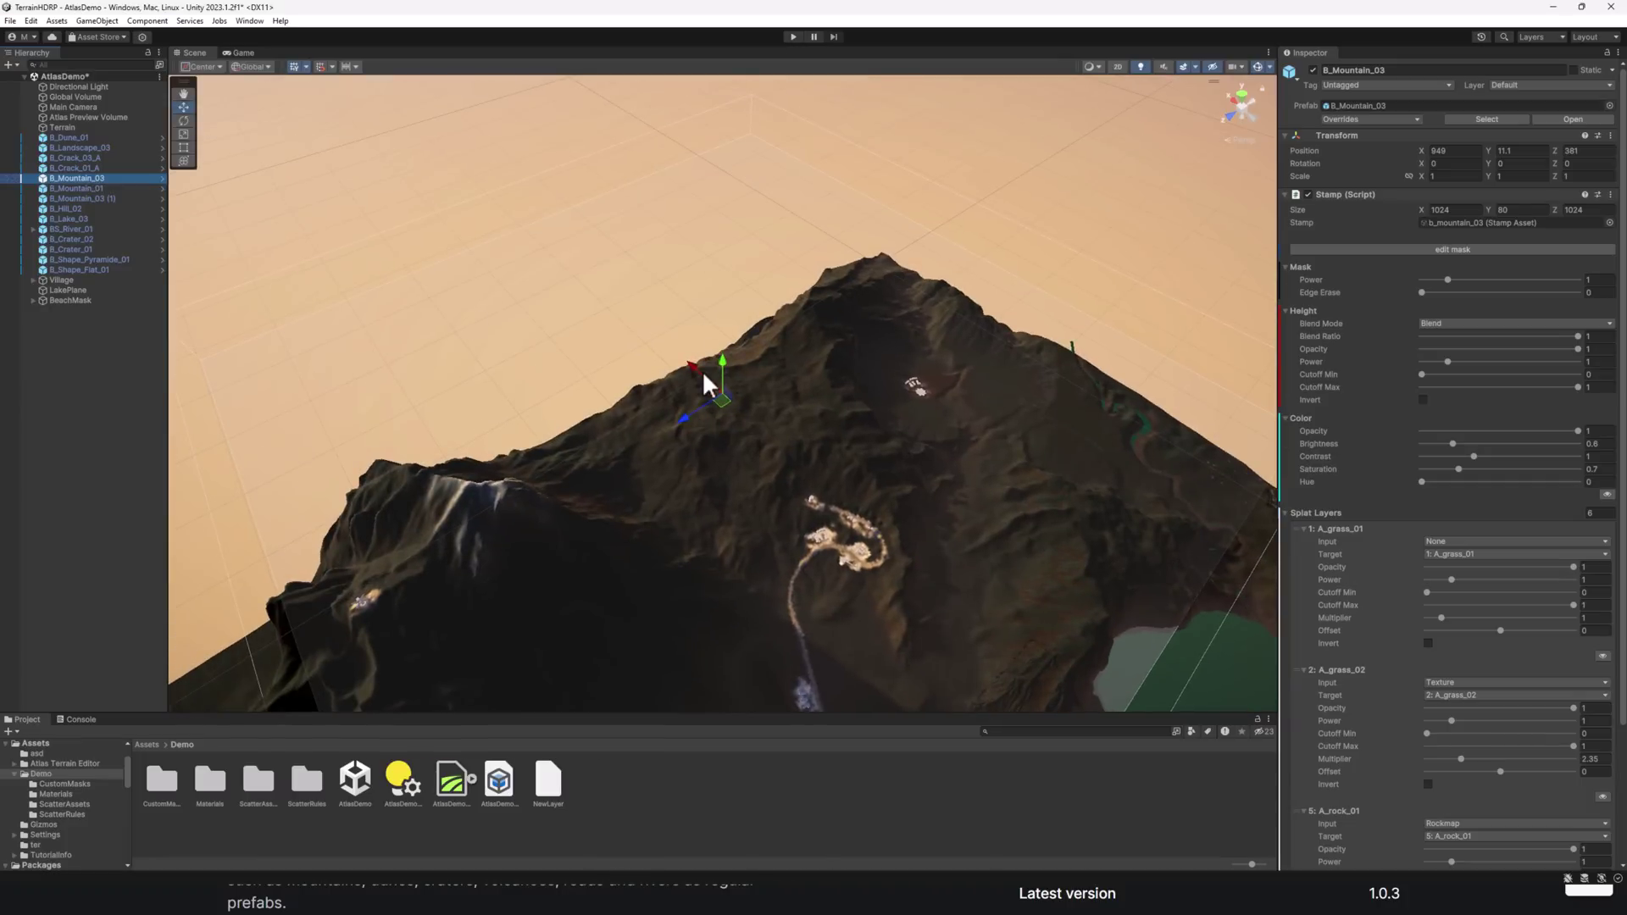
pyautogui.moveTo(695, 377); pyautogui.dragTo(731, 394)
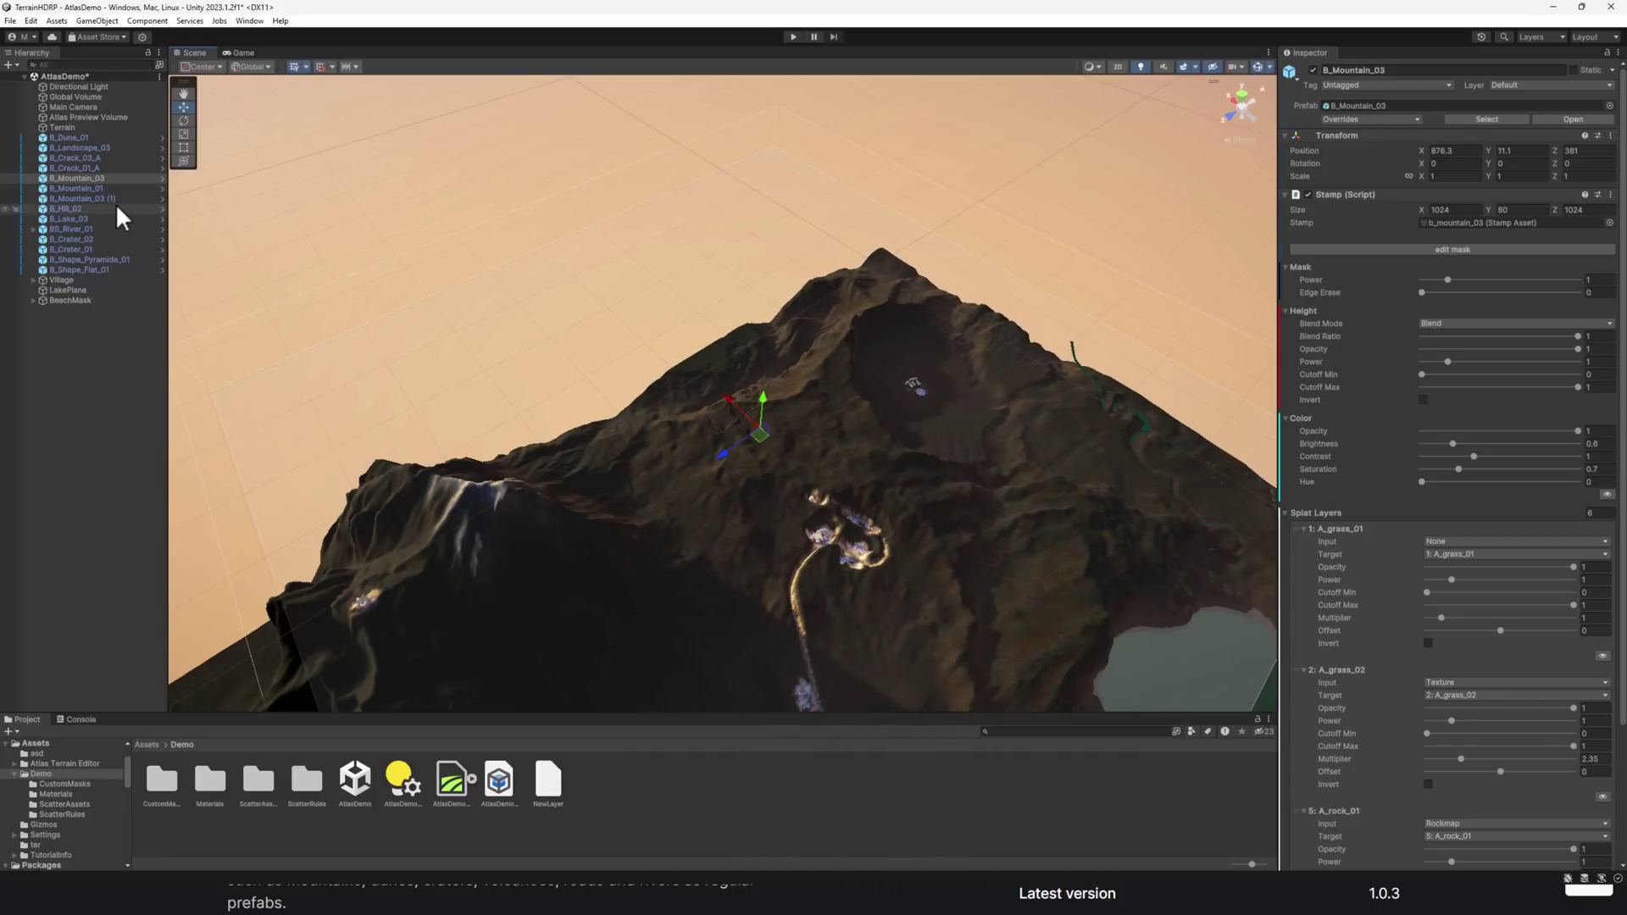
pyautogui.click(72, 229)
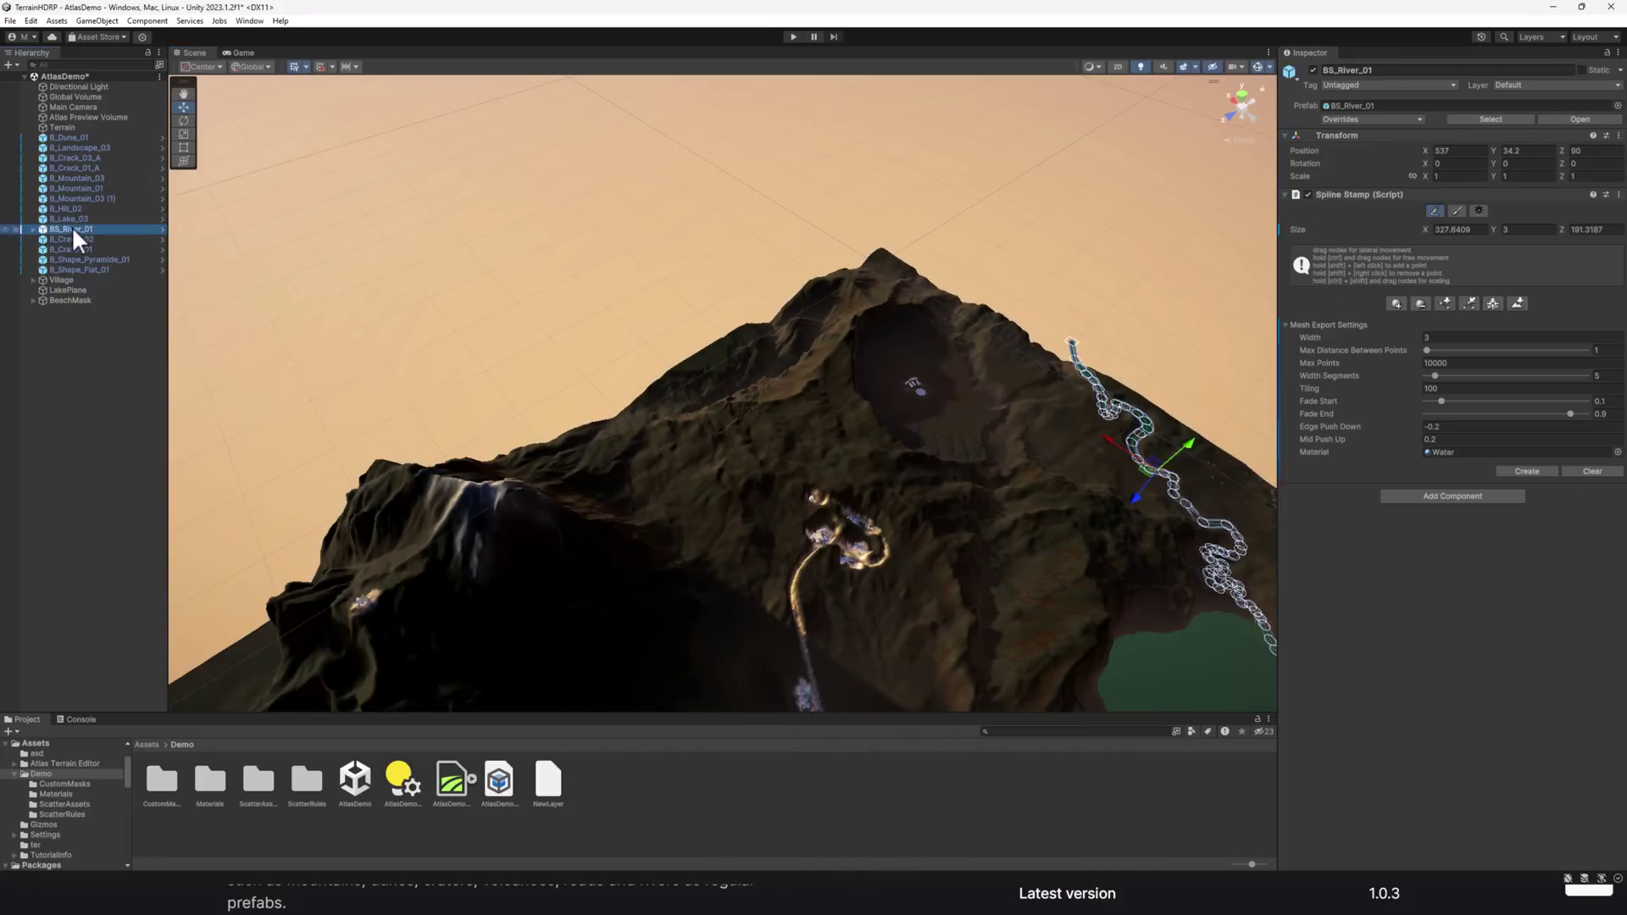
pyautogui.doubleClick(71, 229)
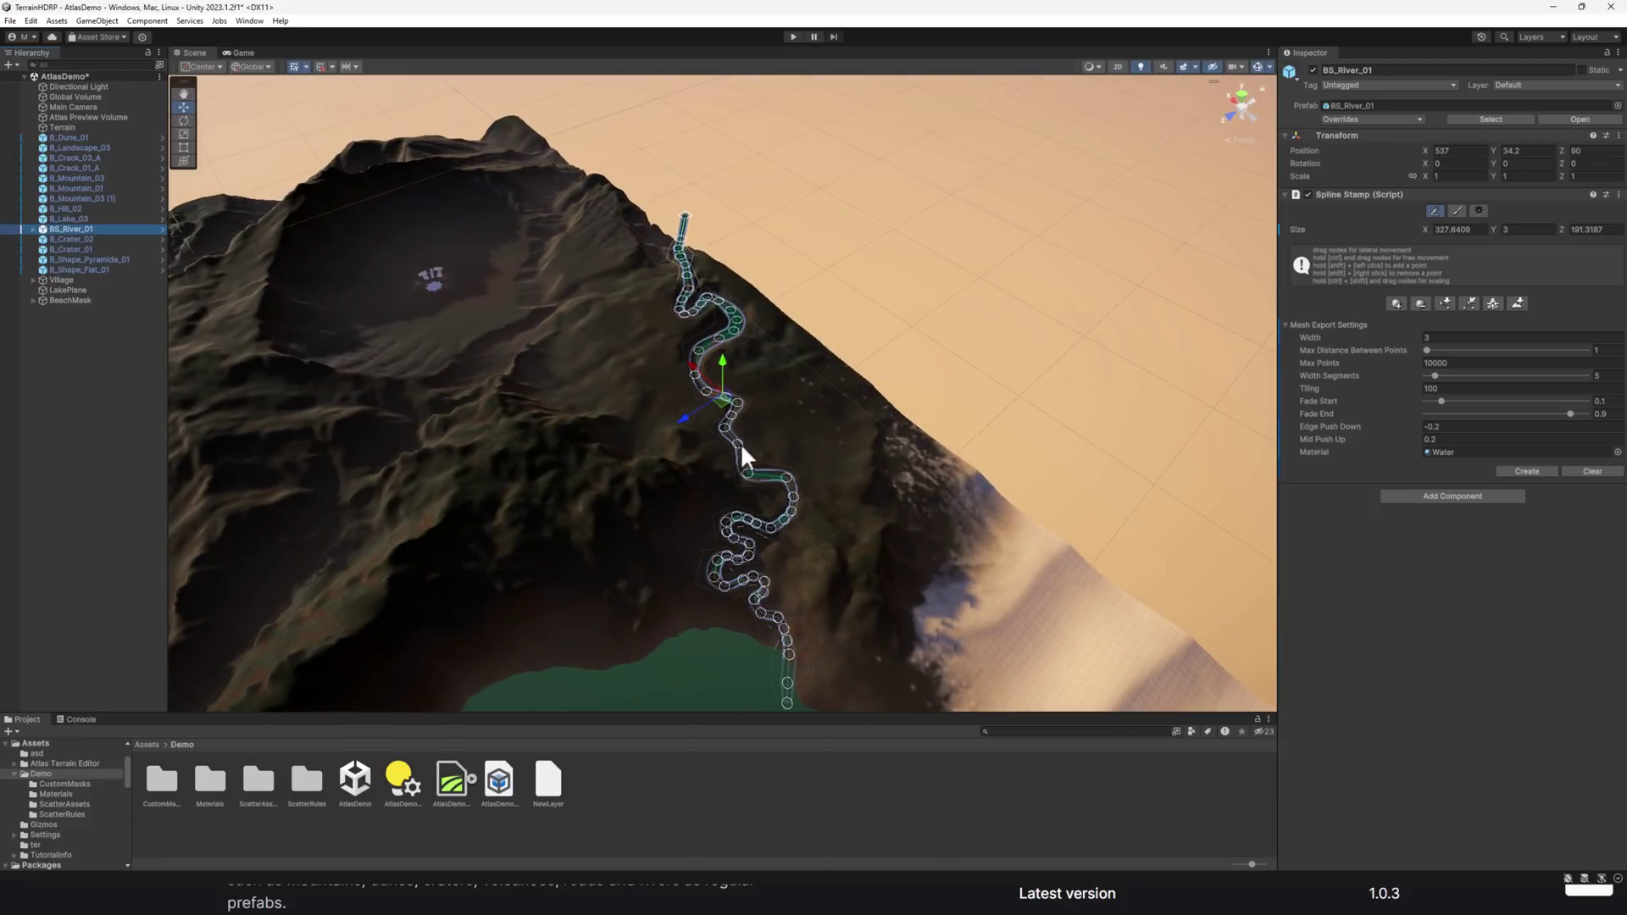
pyautogui.moveTo(740, 442); pyautogui.dragTo(781, 425)
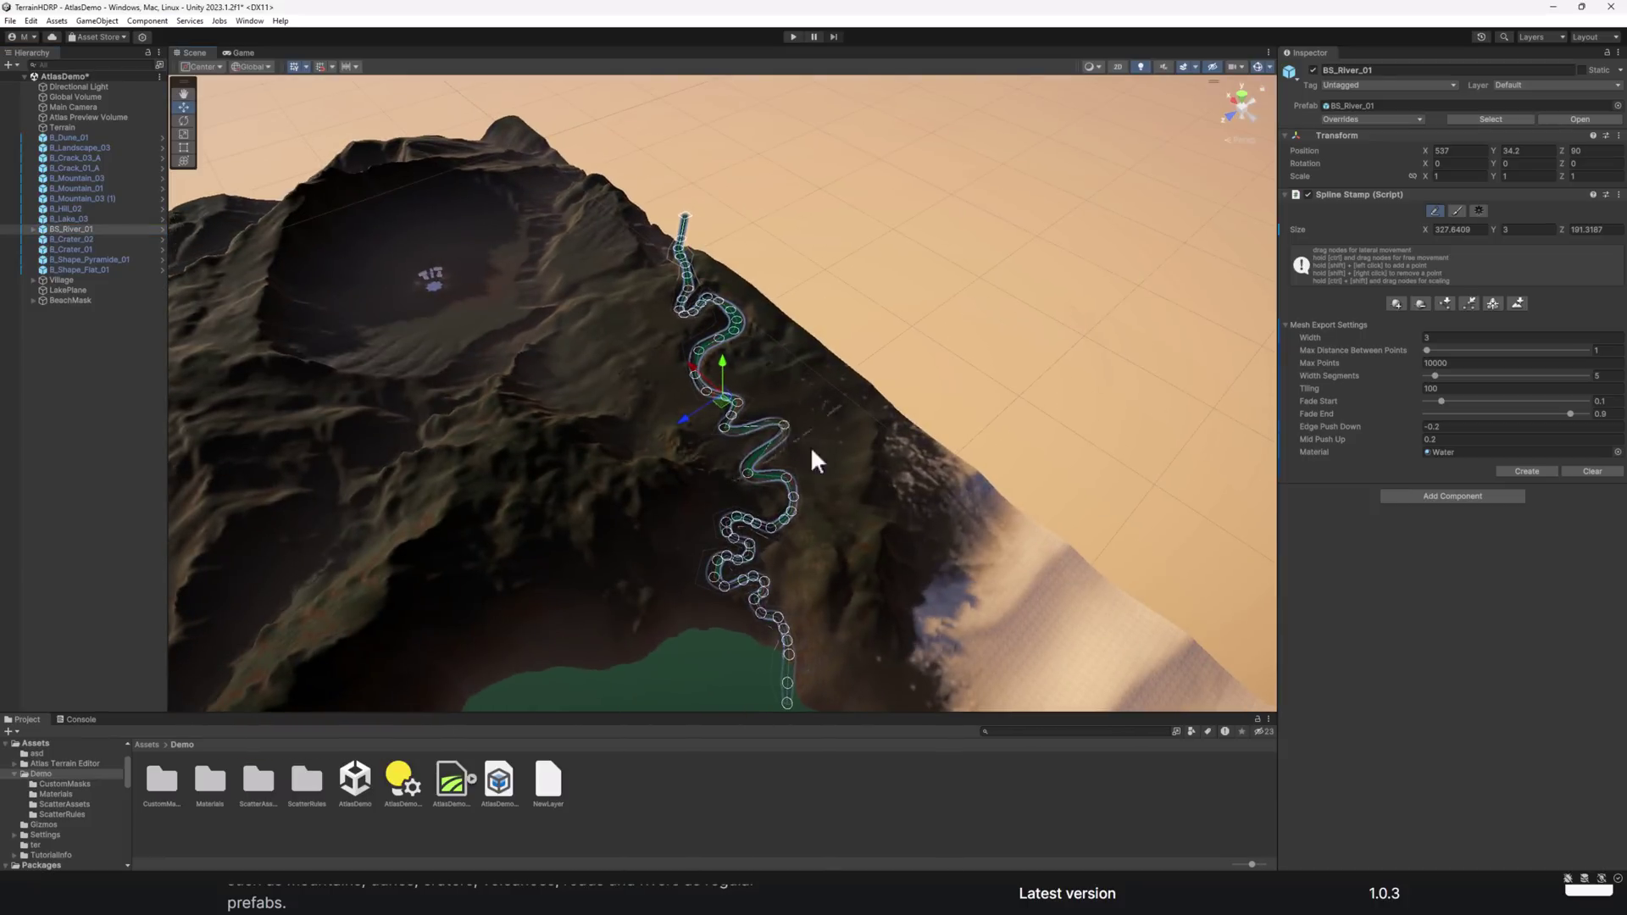
# Step: Pull another river bend back left, view along the river, and reselect Atlas Preview Volume
pyautogui.click(1446, 362)
pyautogui.moveTo(694, 350); pyautogui.dragTo(668, 348)
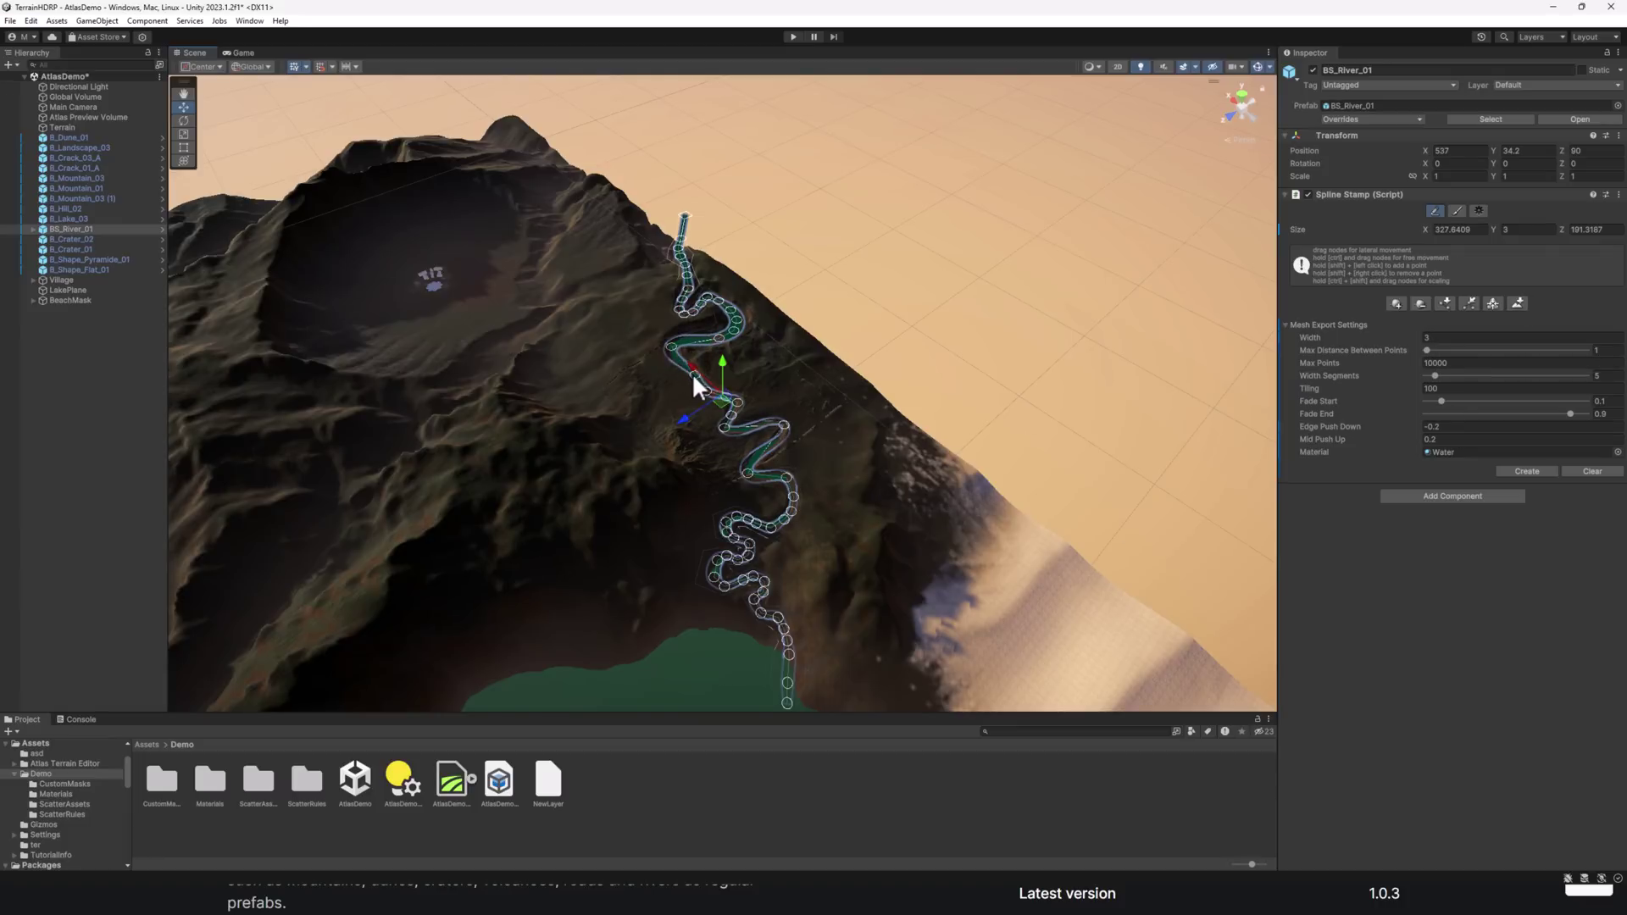
pyautogui.scroll(8, 839, 517)
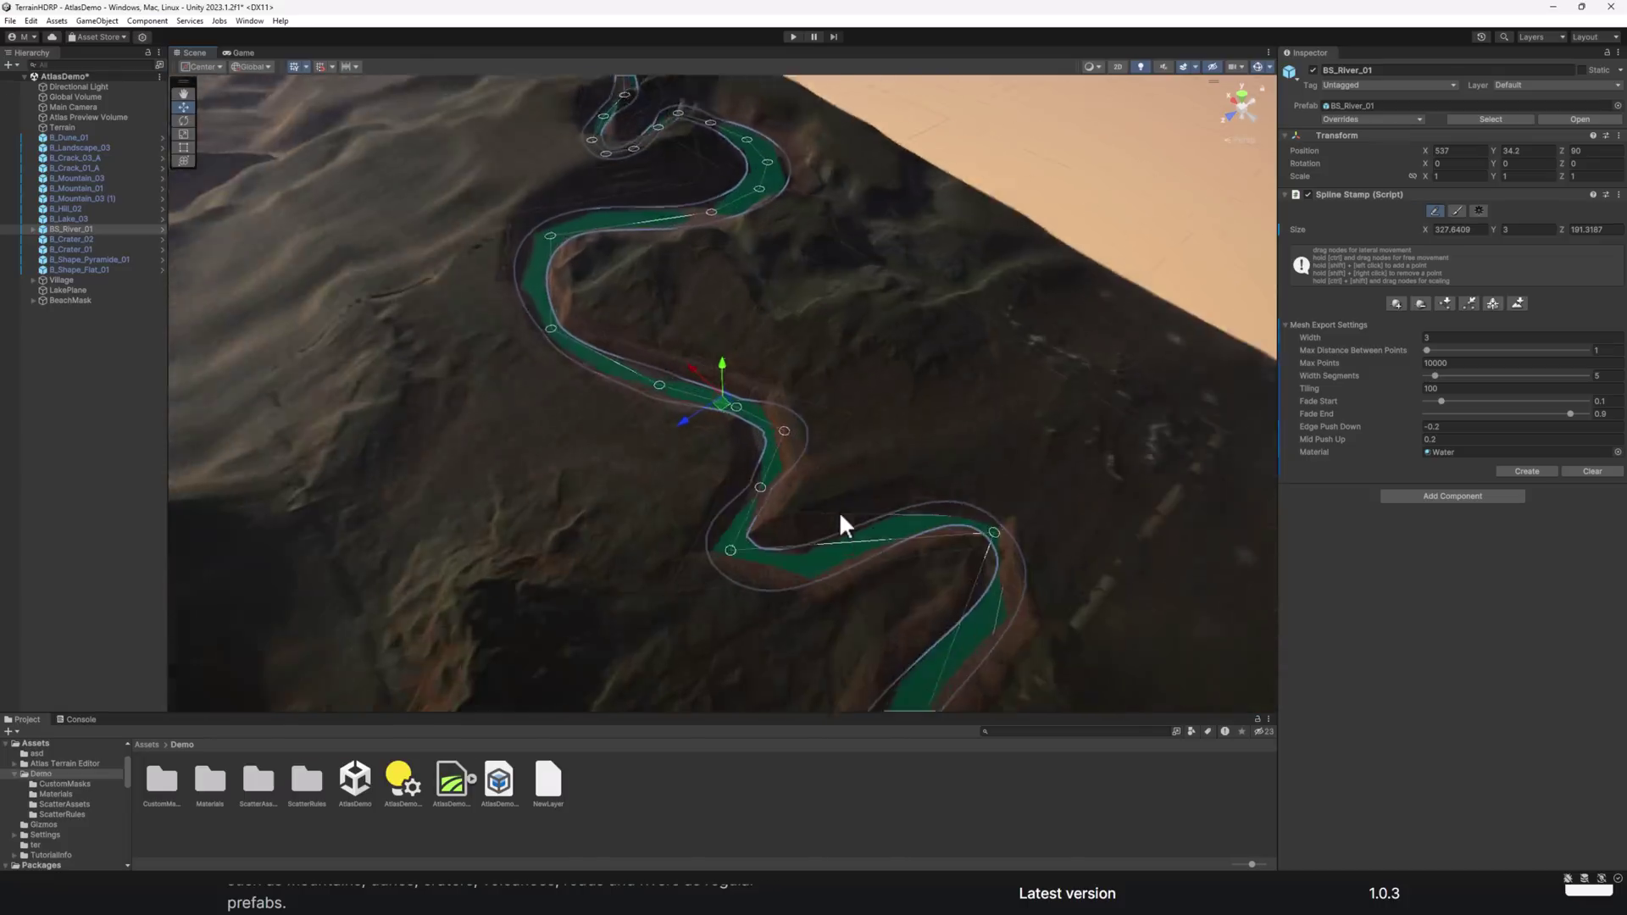
pyautogui.scroll(5, 839, 511)
pyautogui.moveTo(839, 511); pyautogui.dragTo(836, 429, button='right')
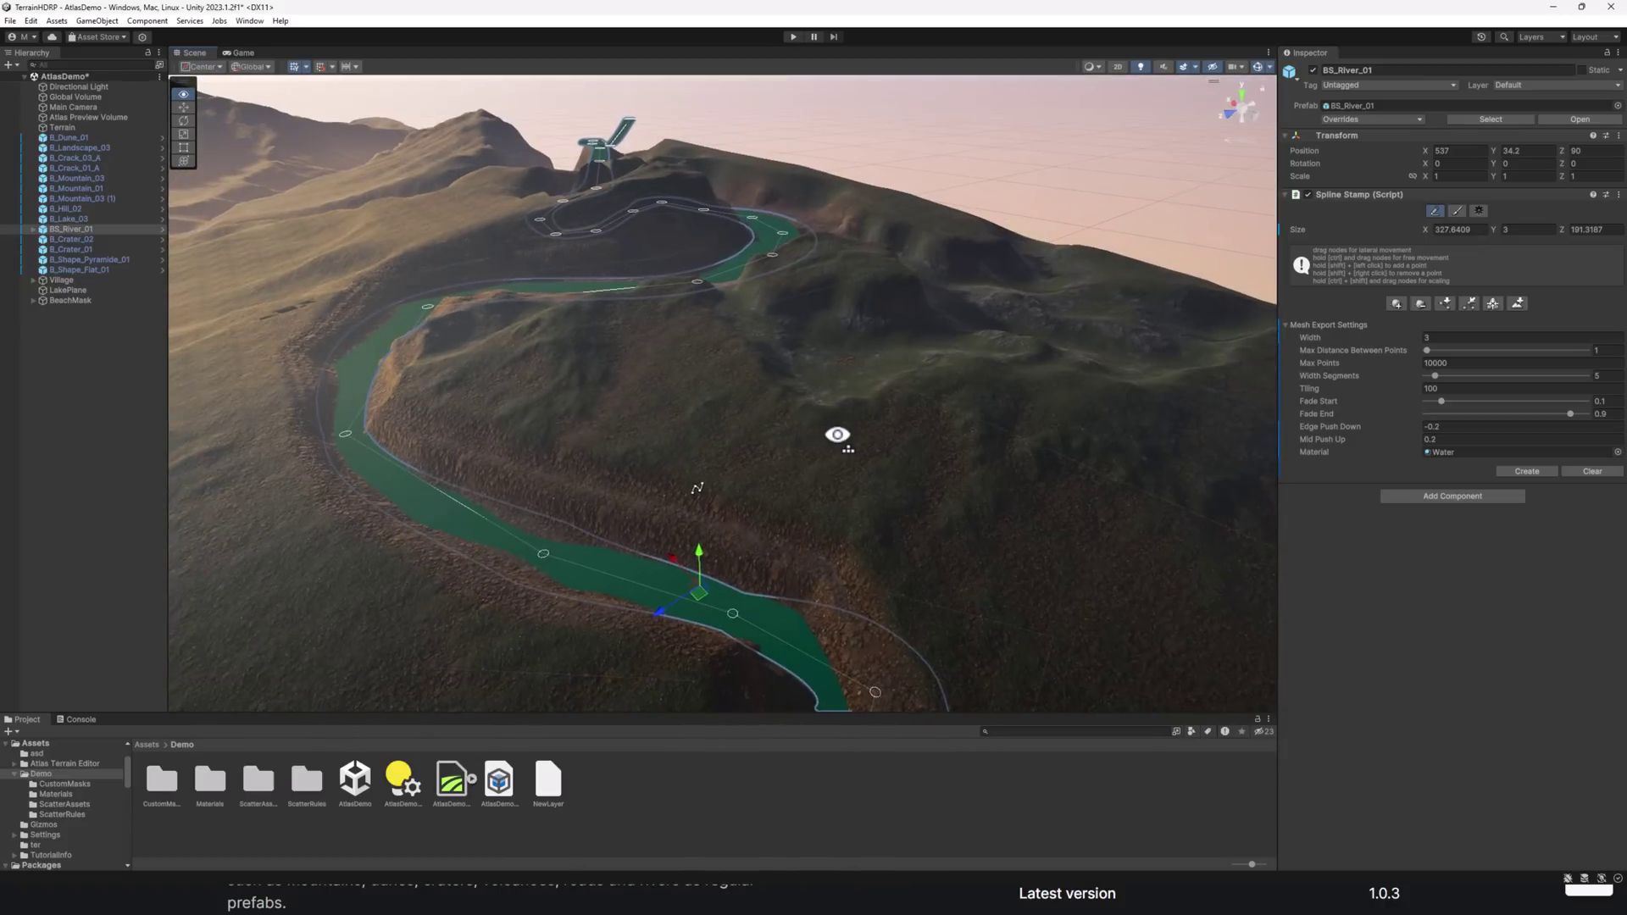
pyautogui.click(105, 118)
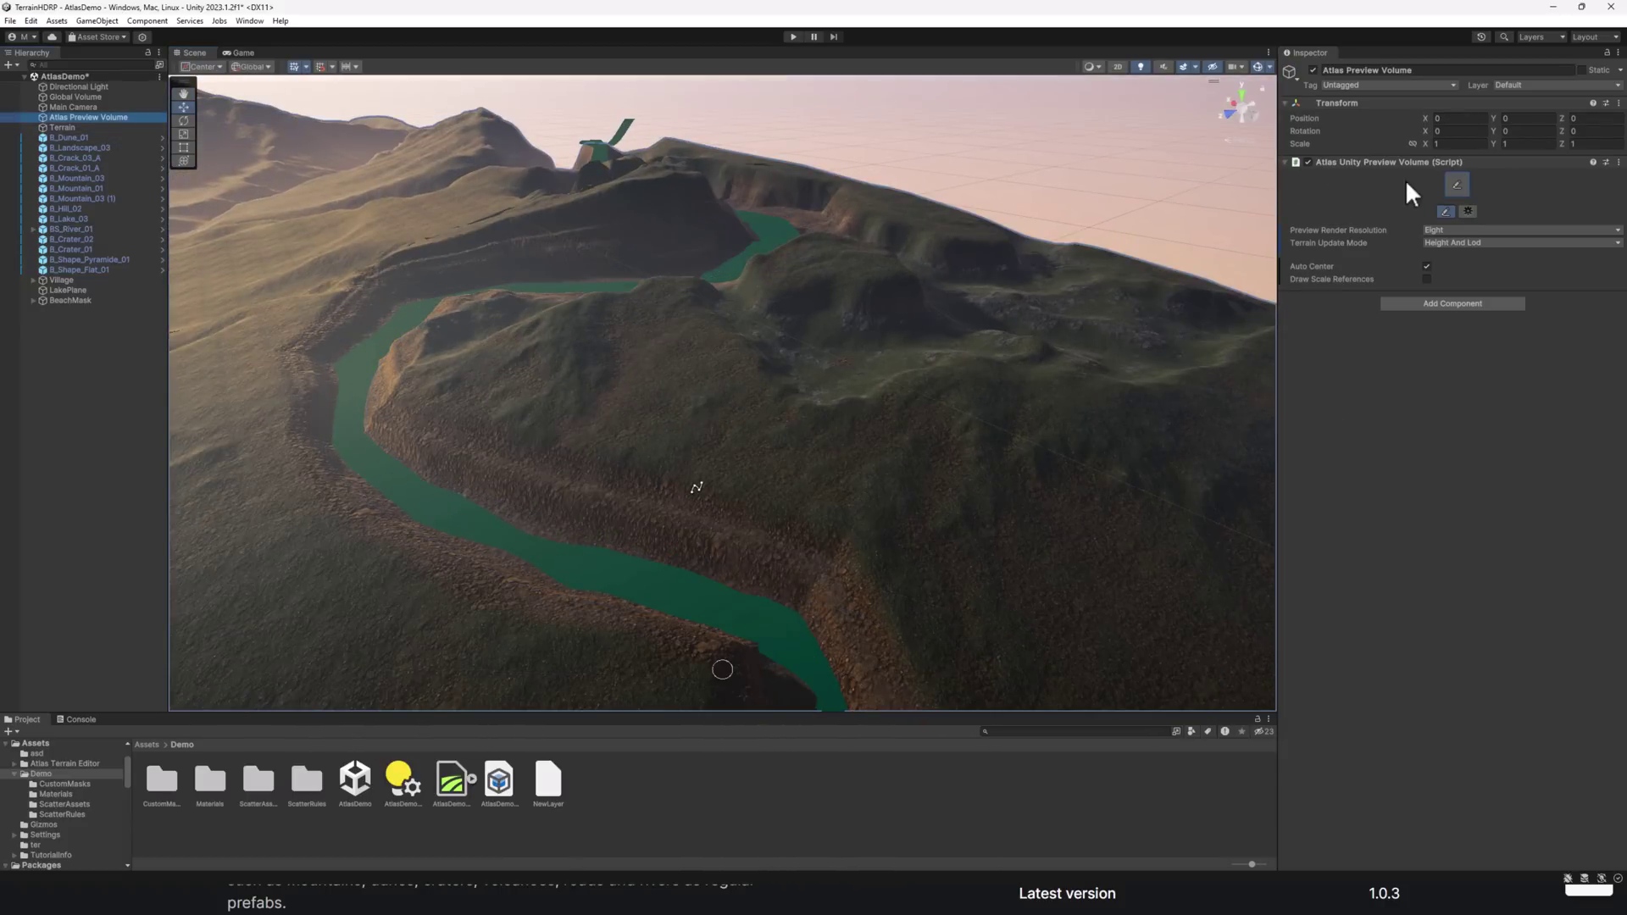
# Step: End the preview volume edit and fly through the rebuilt tree-covered hills and gorge
pyautogui.click(1455, 185)
pyautogui.click(865, 479)
pyautogui.press('Escape')
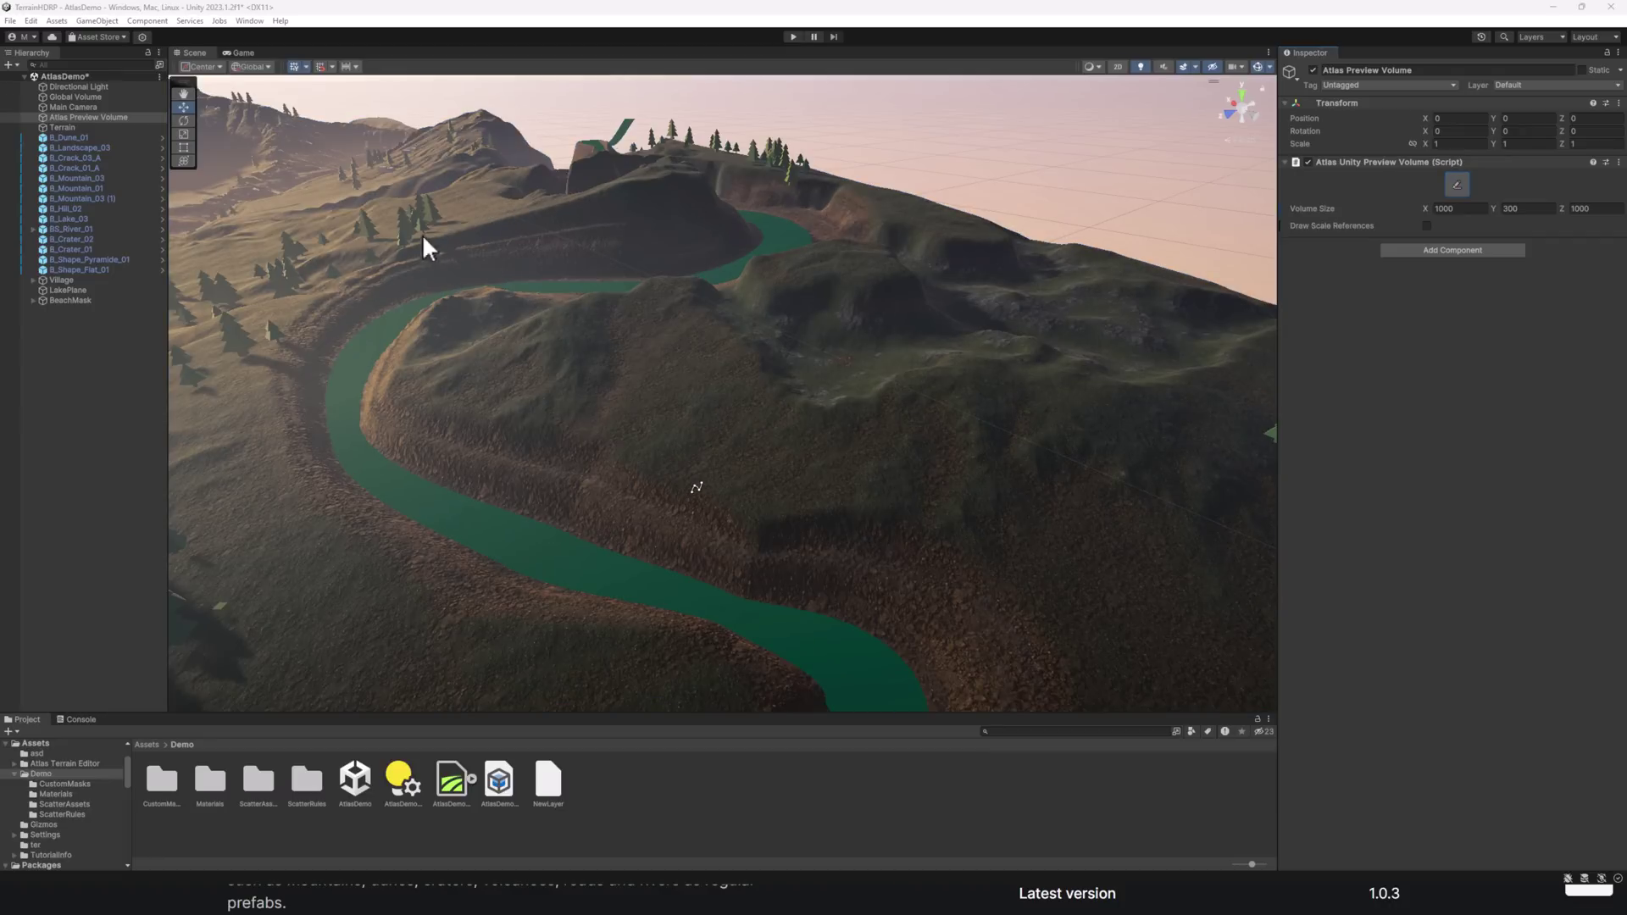
pyautogui.moveTo(424, 240); pyautogui.dragTo(697, 520, button='right')
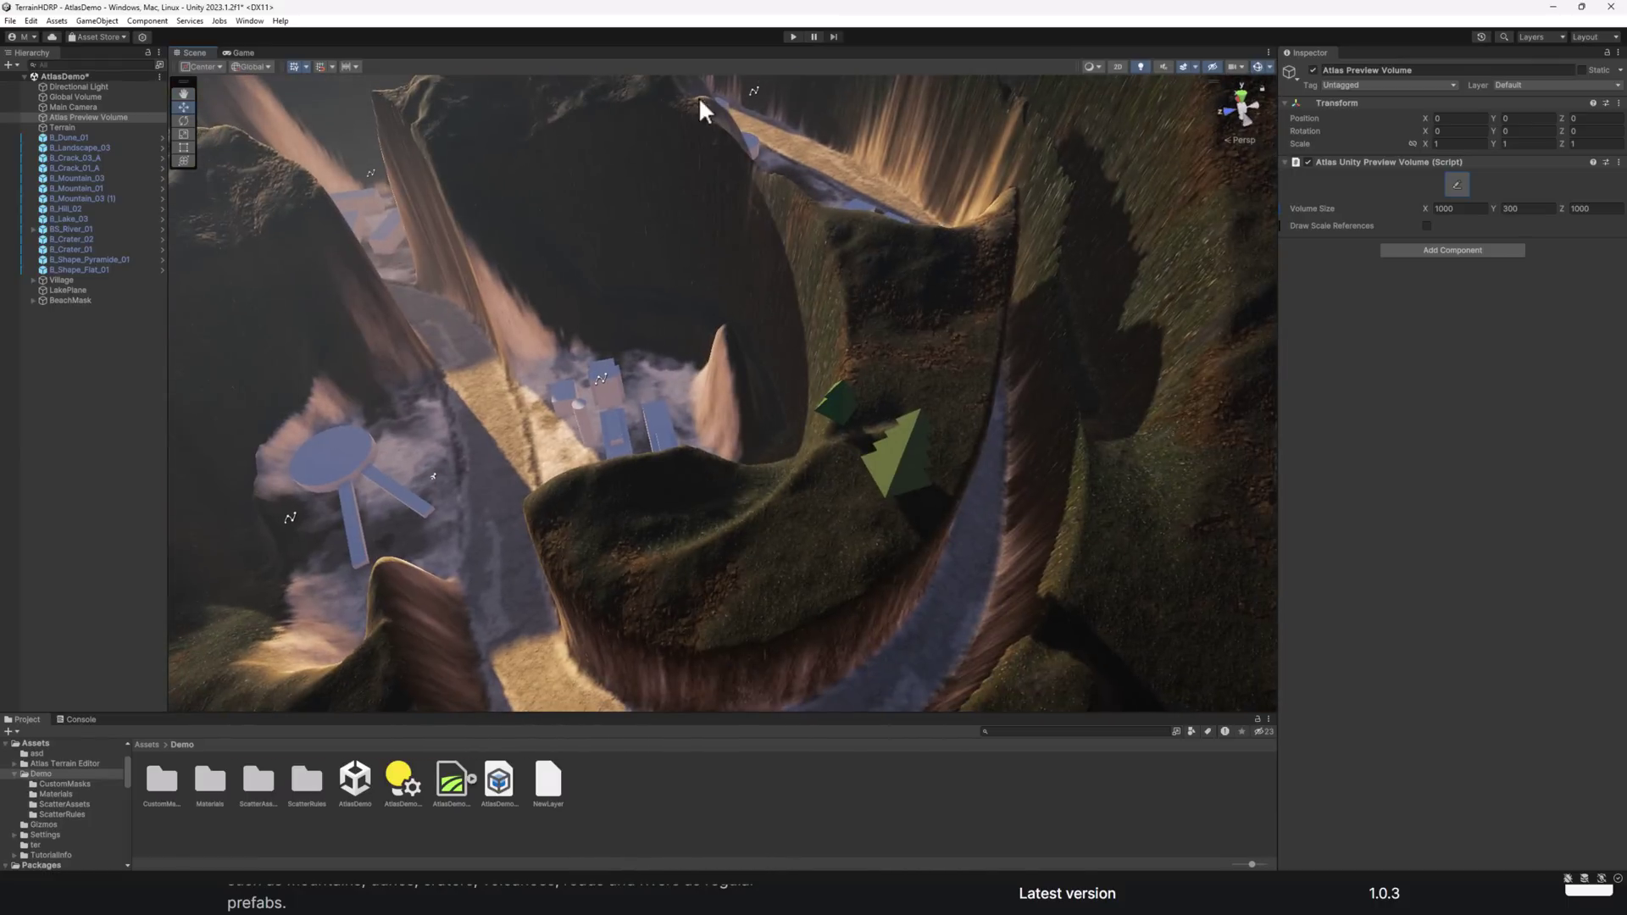
pyautogui.moveTo(1015, 369); pyautogui.dragTo(593, 288, button='right')
# Step: Create a new Basic Outdoors (HDRP) scene, discarding the unsaved AtlasDemo changes
pyautogui.click(11, 21)
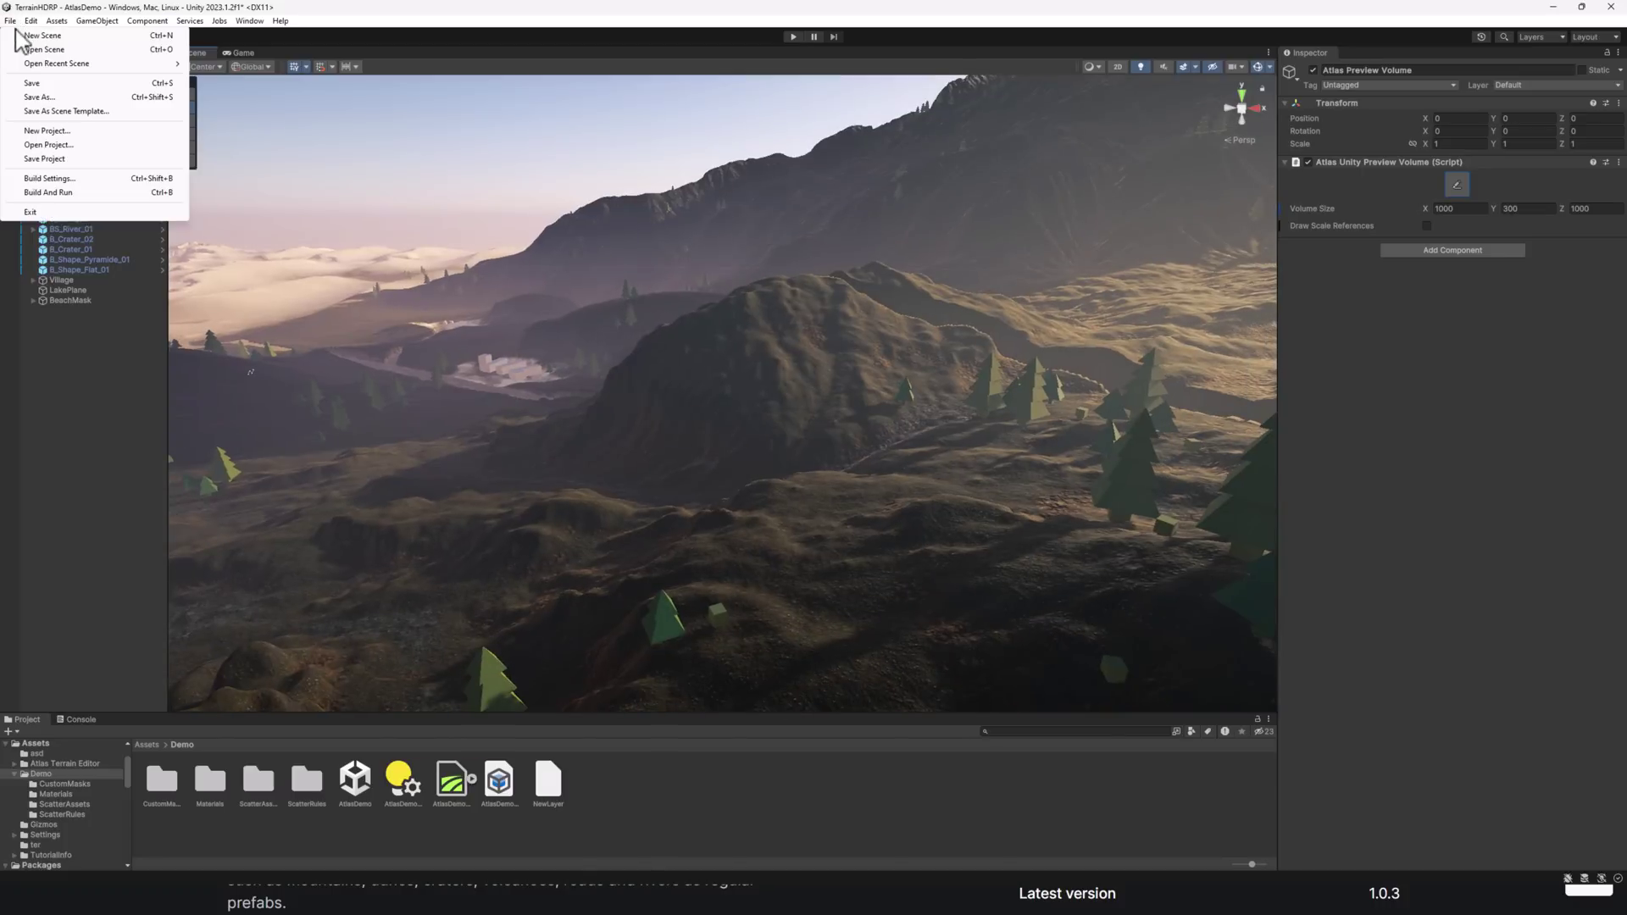
pyautogui.click(17, 35)
pyautogui.doubleClick(739, 332)
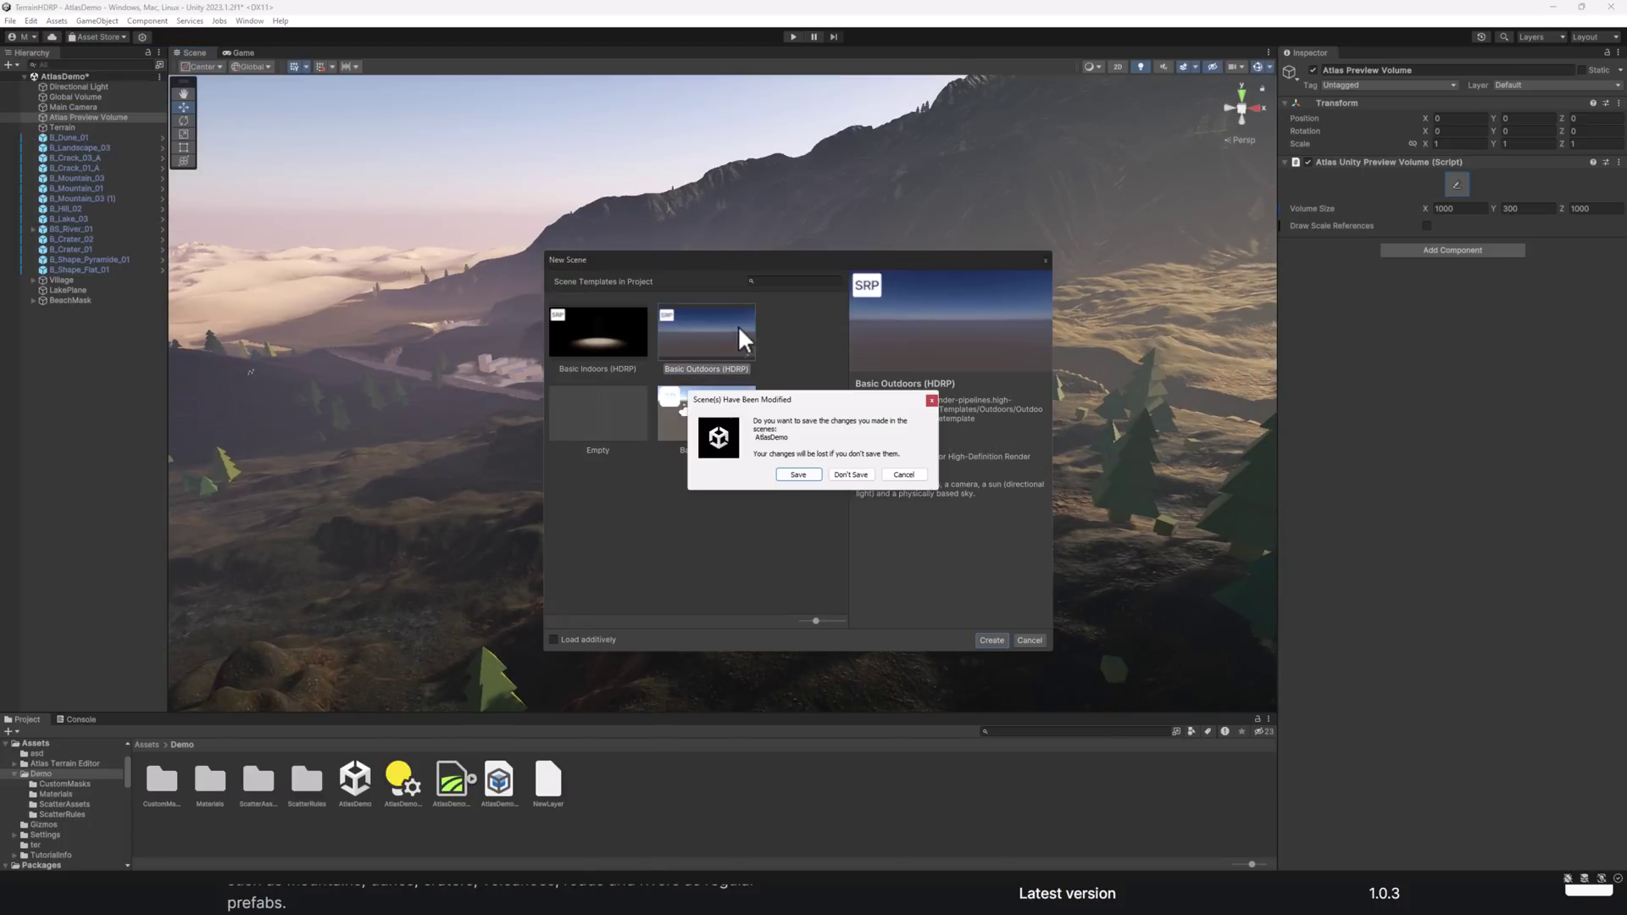
pyautogui.click(851, 476)
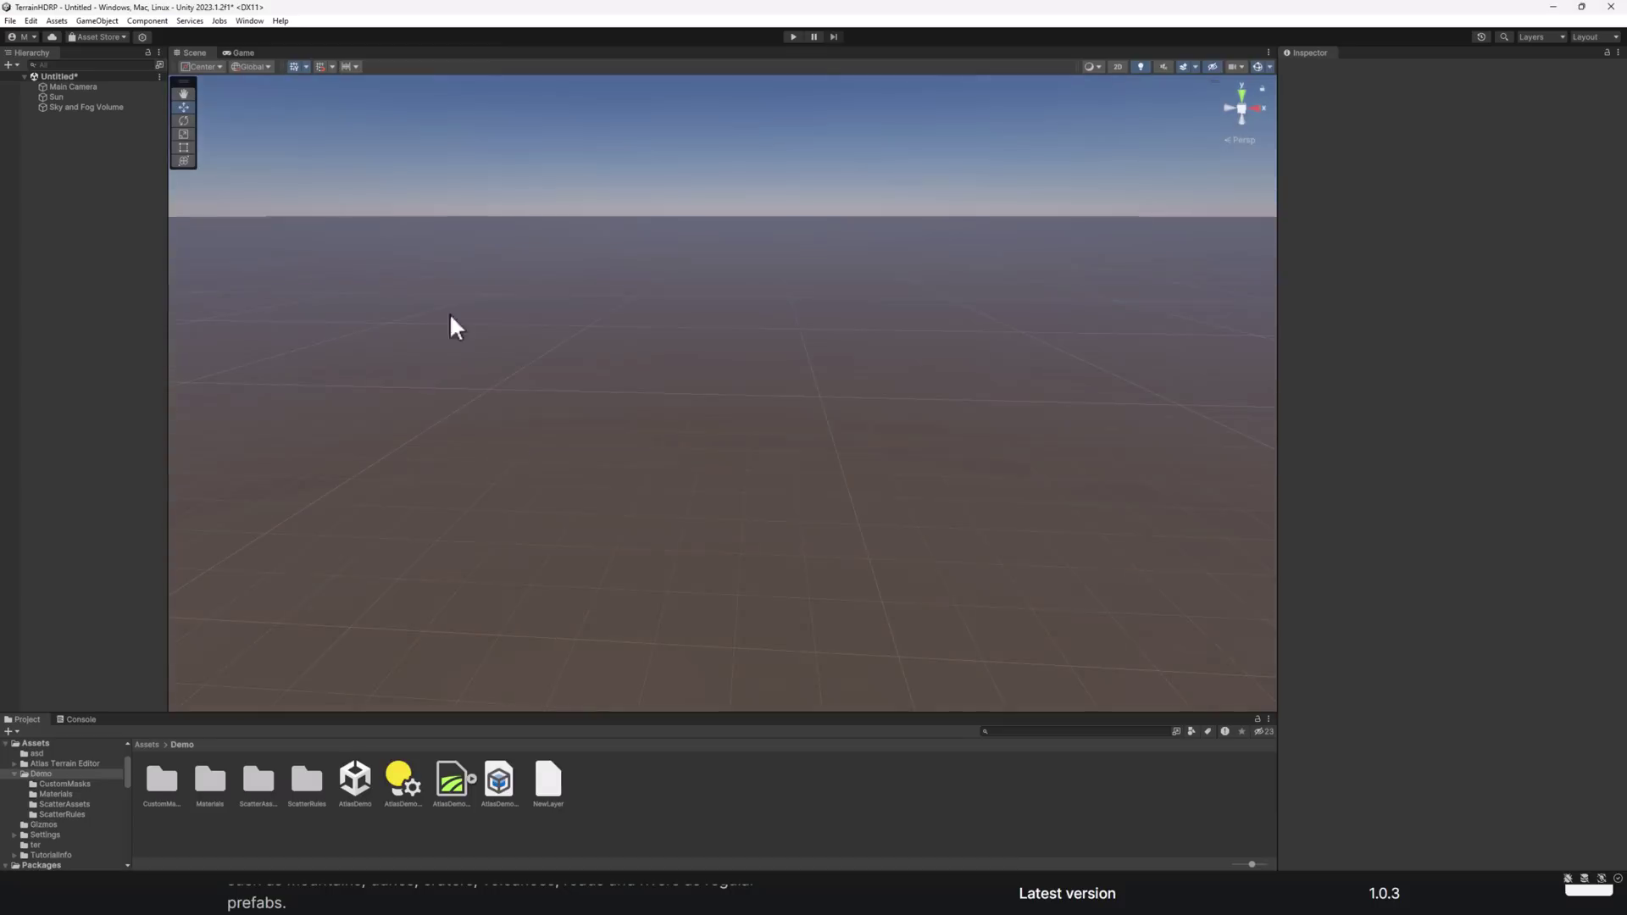
# Step: Open the Package Manager, search for 'tla', then close it
pyautogui.click(257, 22)
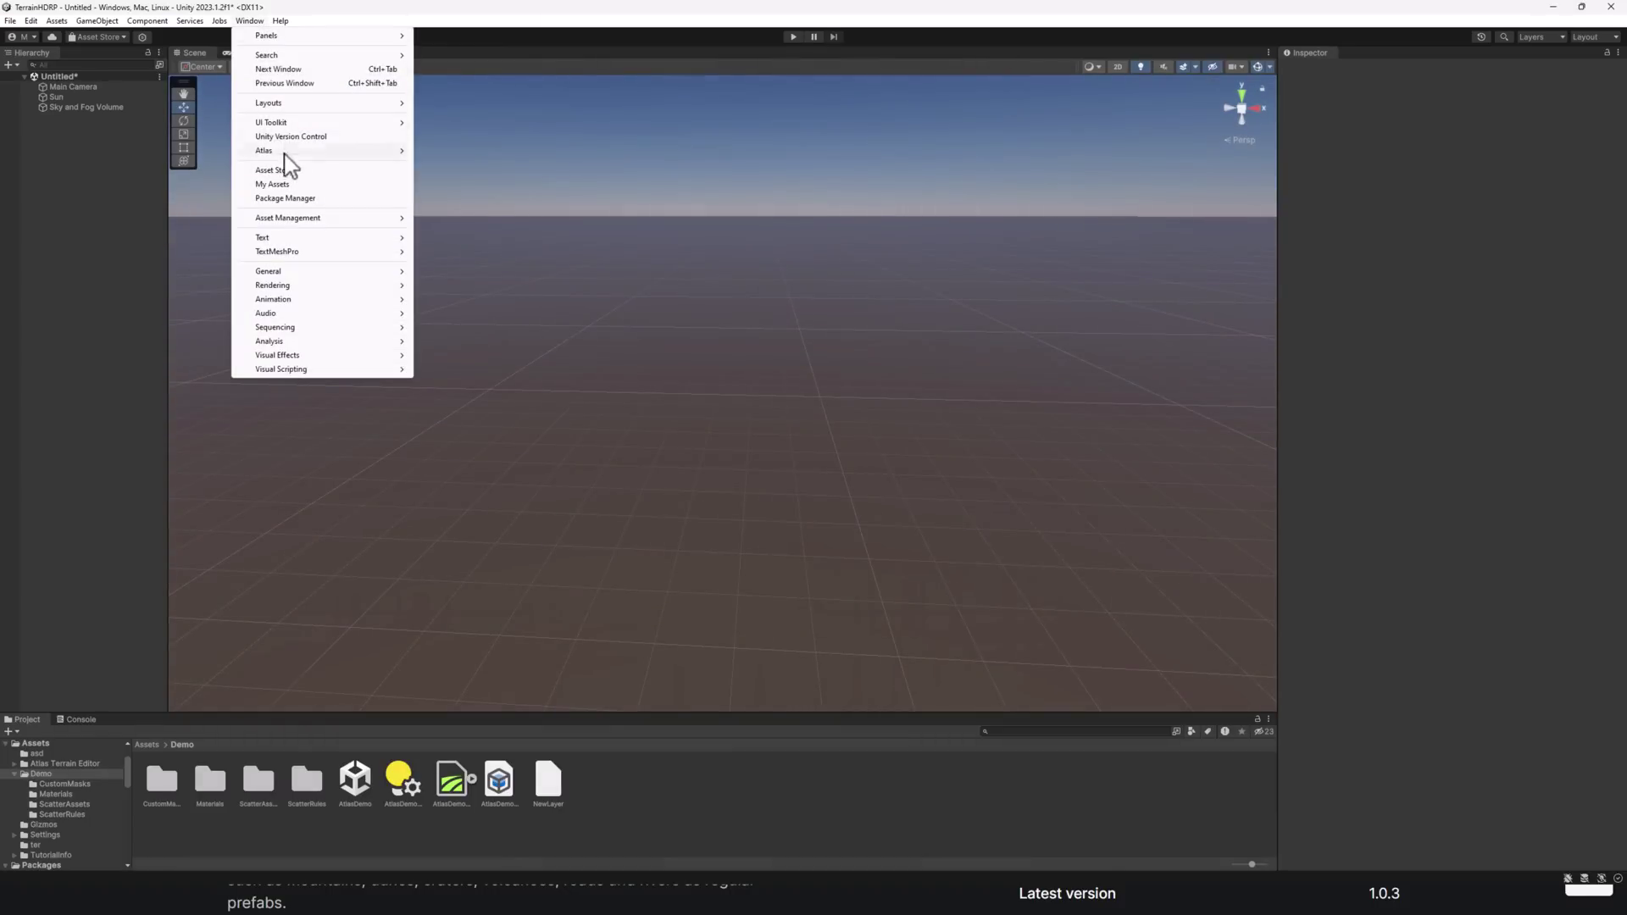
pyautogui.click(284, 198)
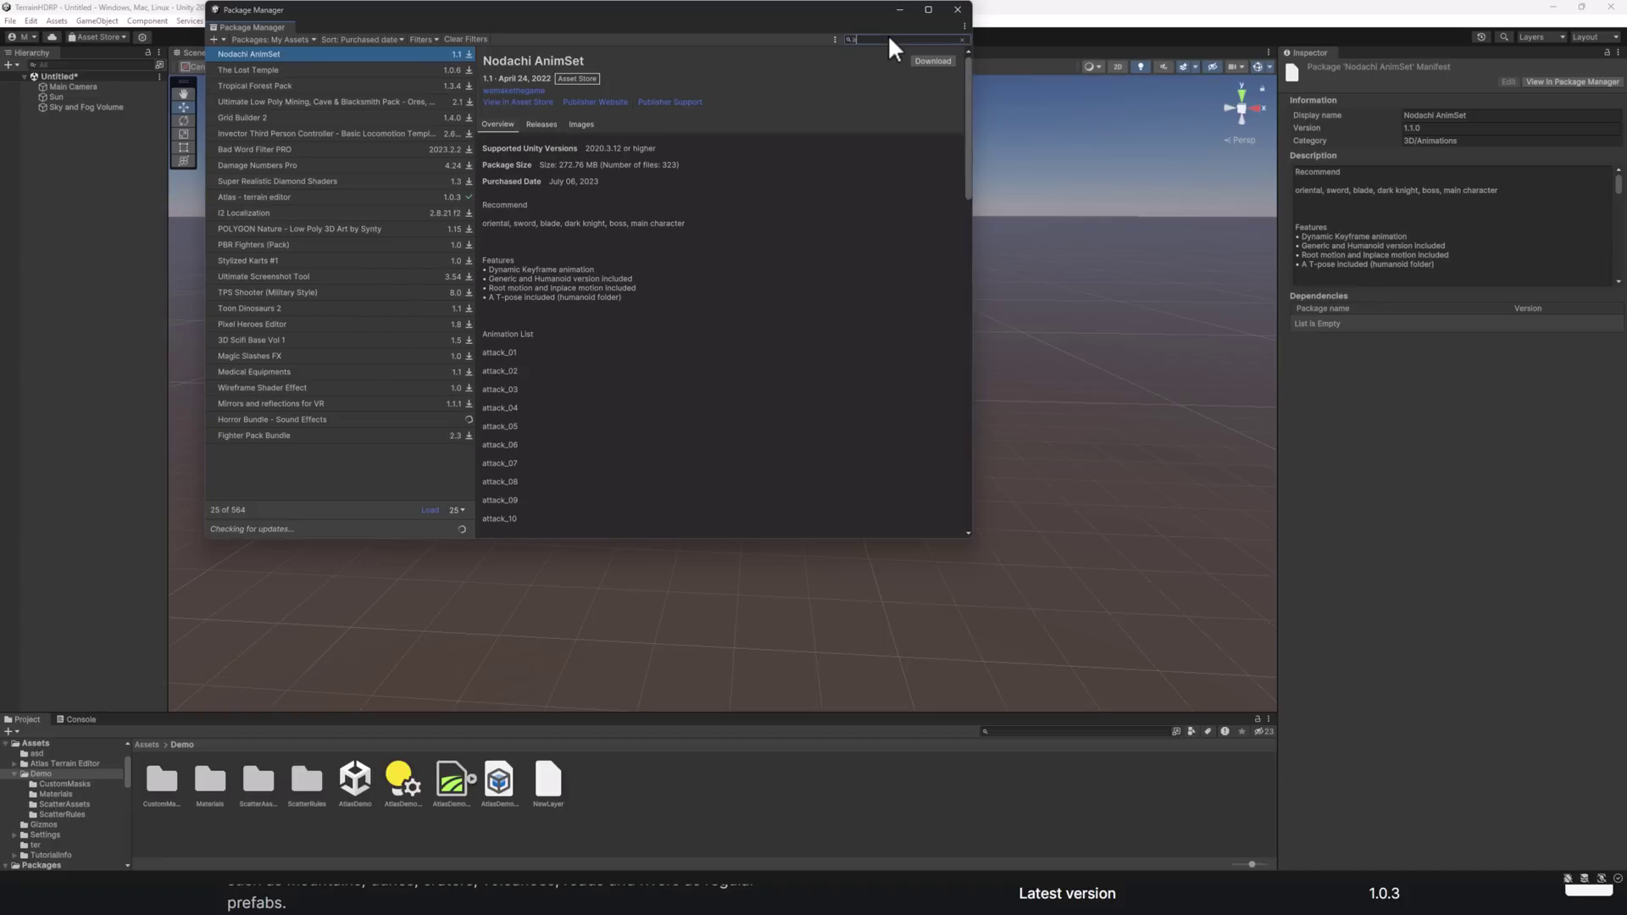
pyautogui.write('tlas')
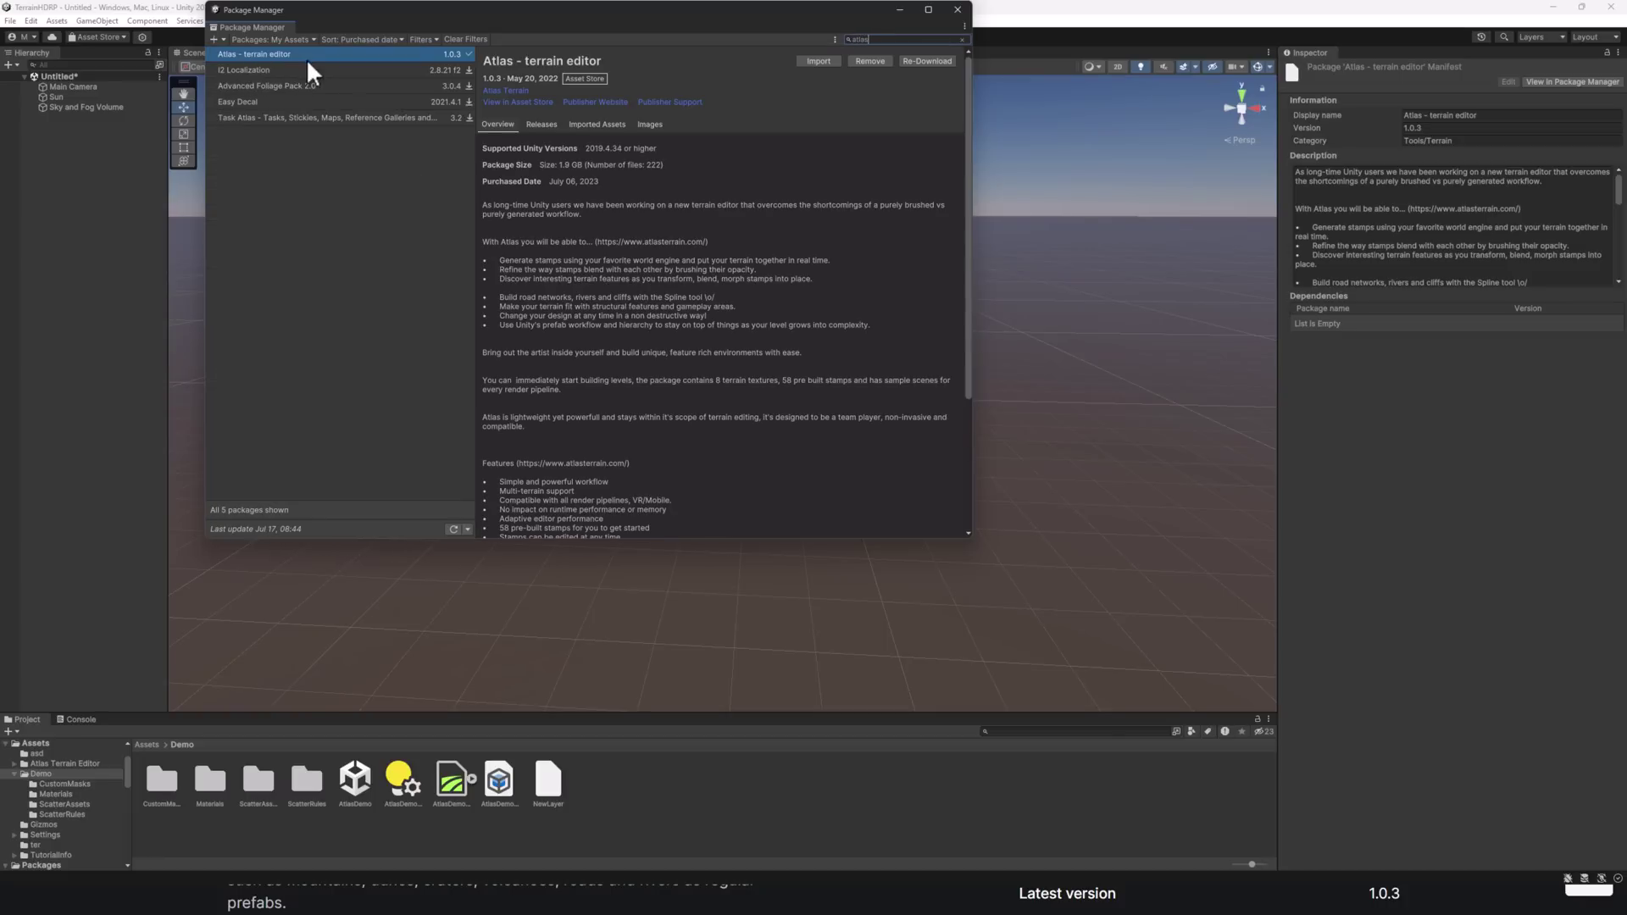
pyautogui.click(958, 12)
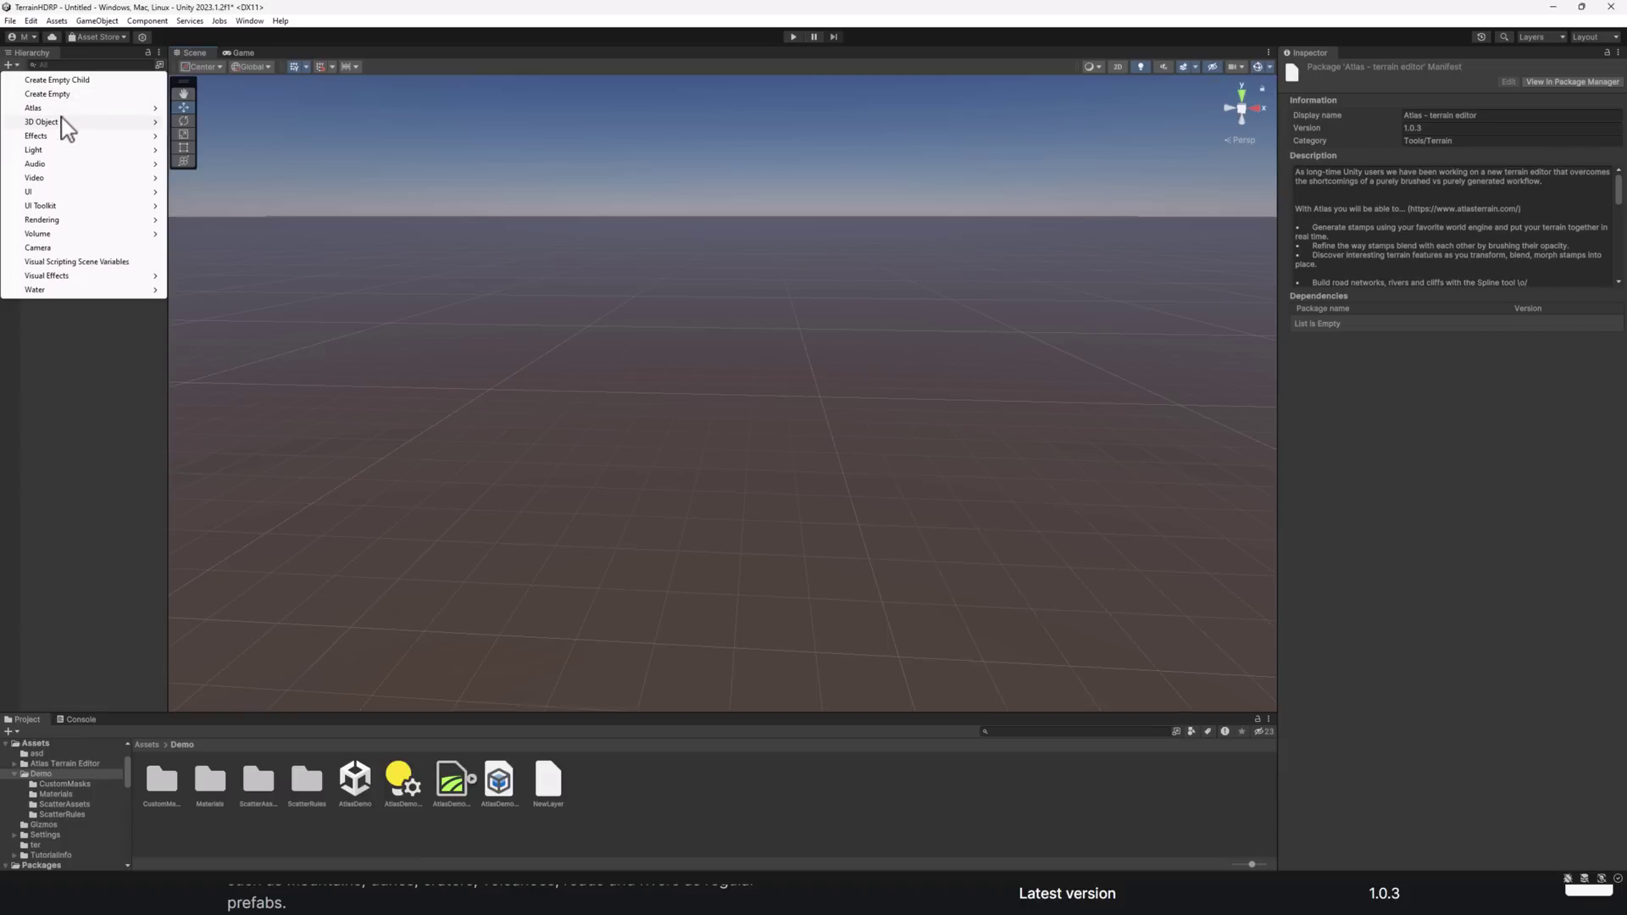
# Step: Create a Terrain object and add the Atlas Unity Terrain Renderer component to it
pyautogui.moveTo(62, 126)
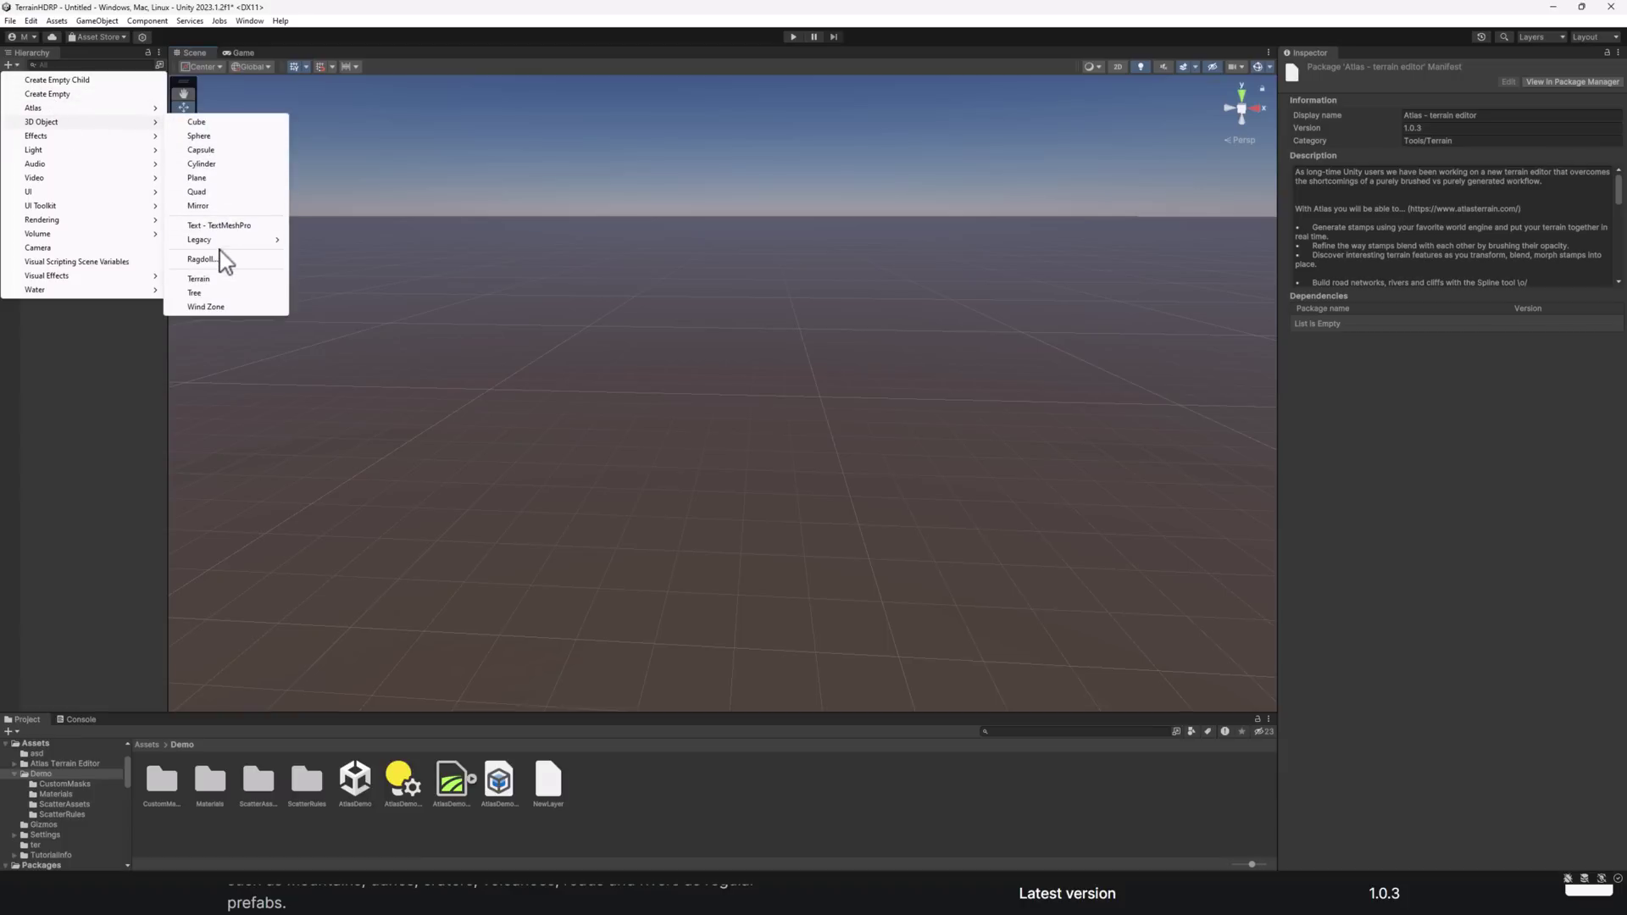
pyautogui.click(213, 278)
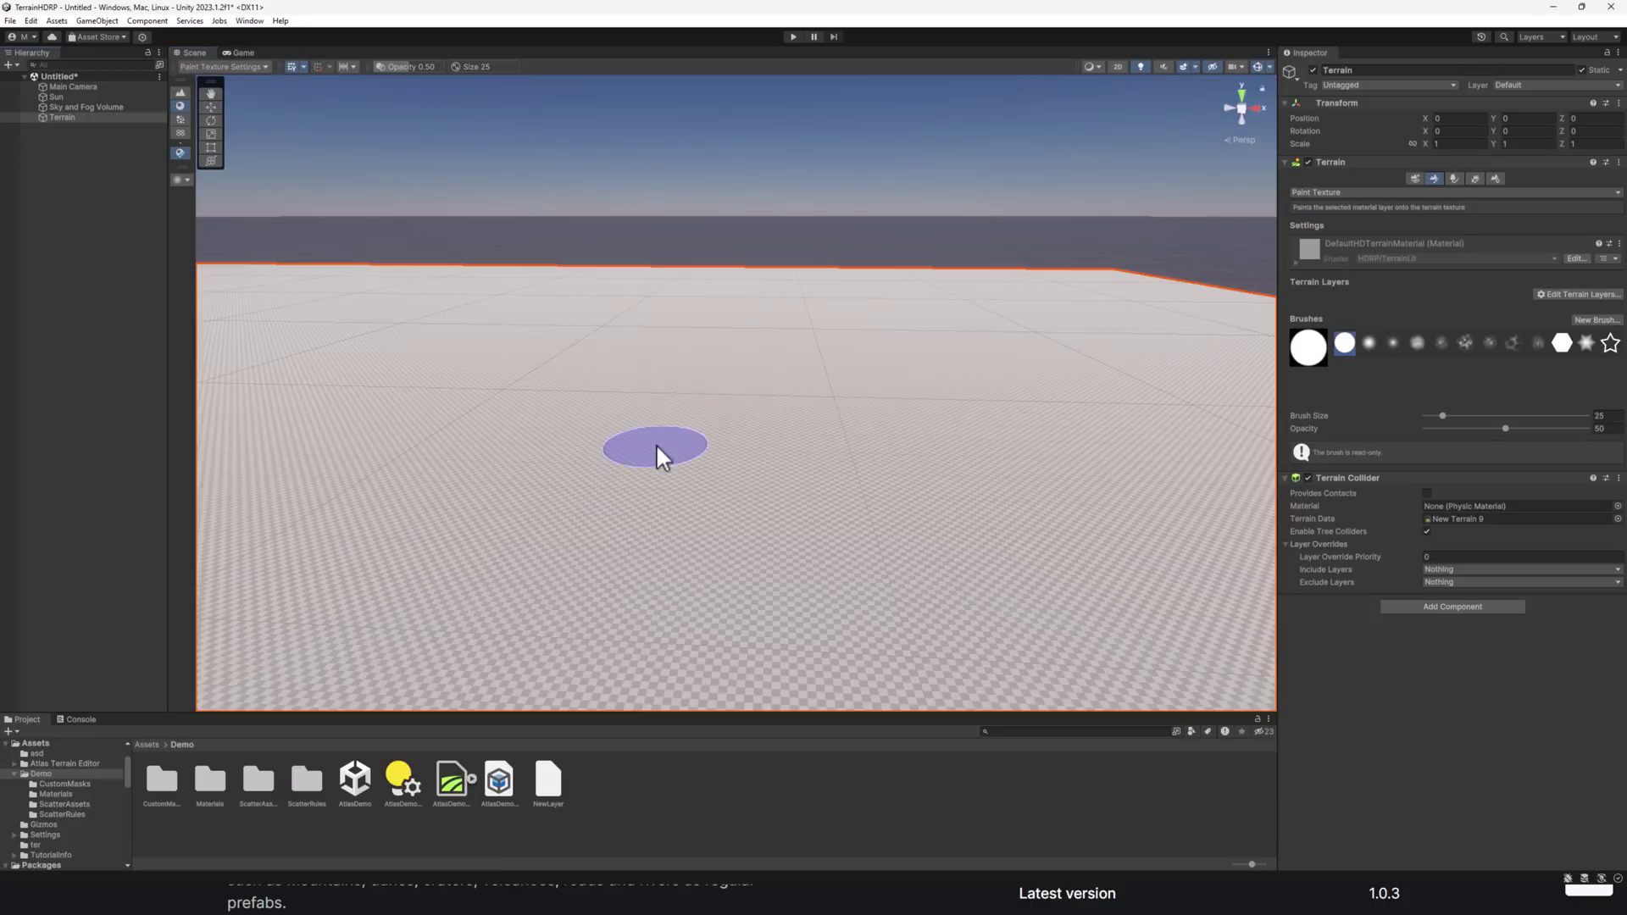
pyautogui.click(1466, 609)
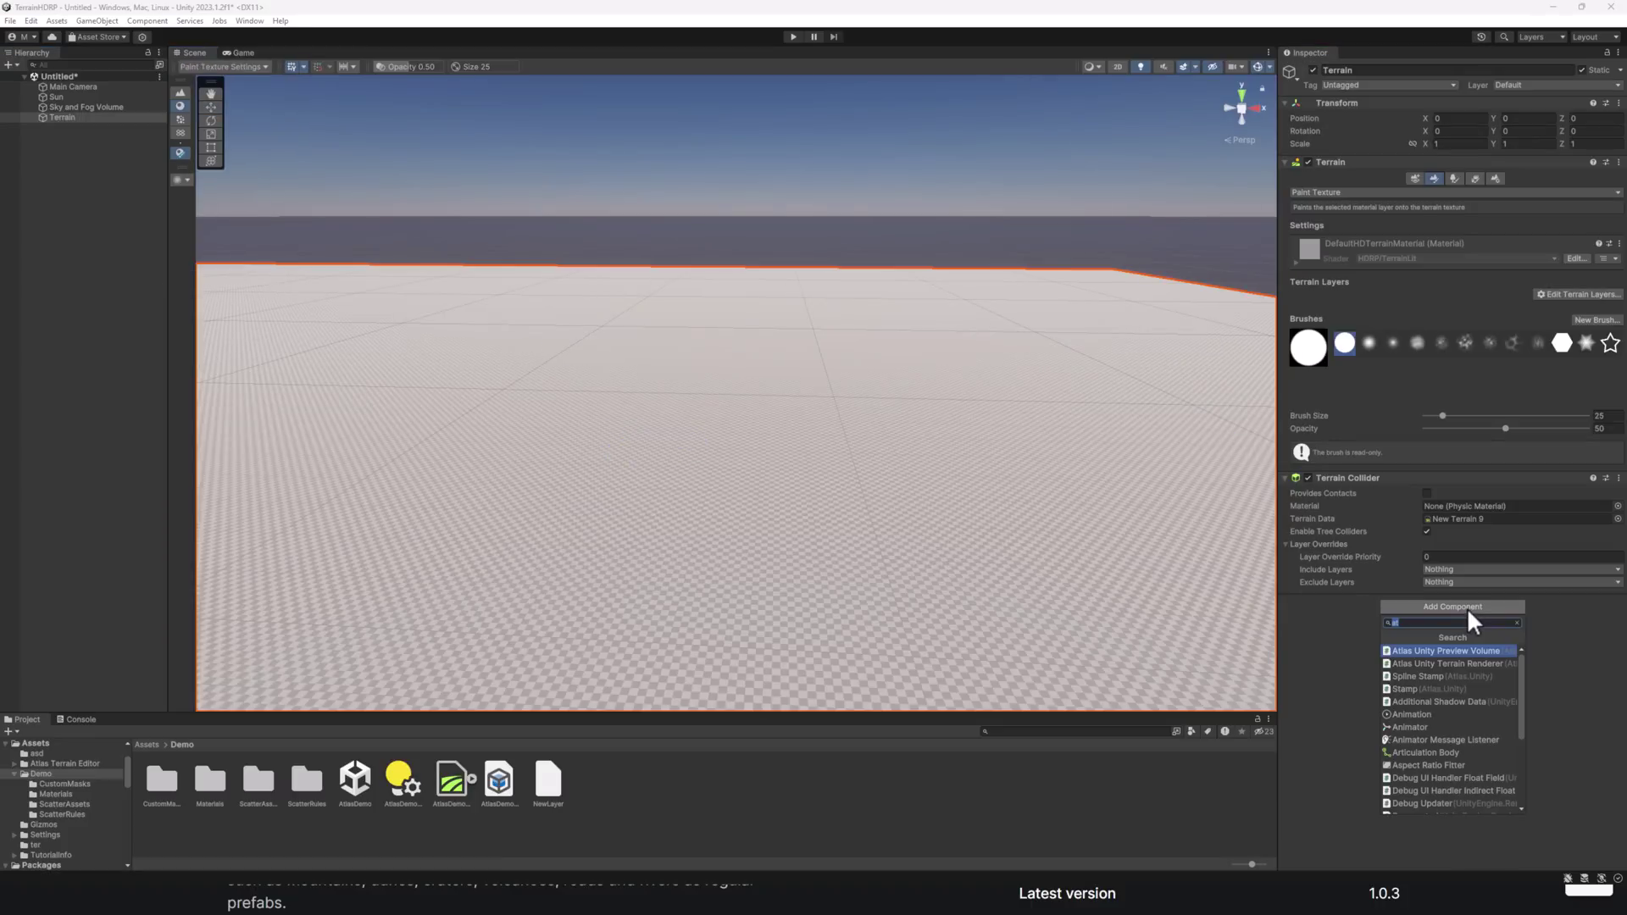
pyautogui.click(1447, 666)
pyautogui.keyDown('alt'); pyautogui.moveTo(963, 599); pyautogui.dragTo(737, 483); pyautogui.keyUp('alt')
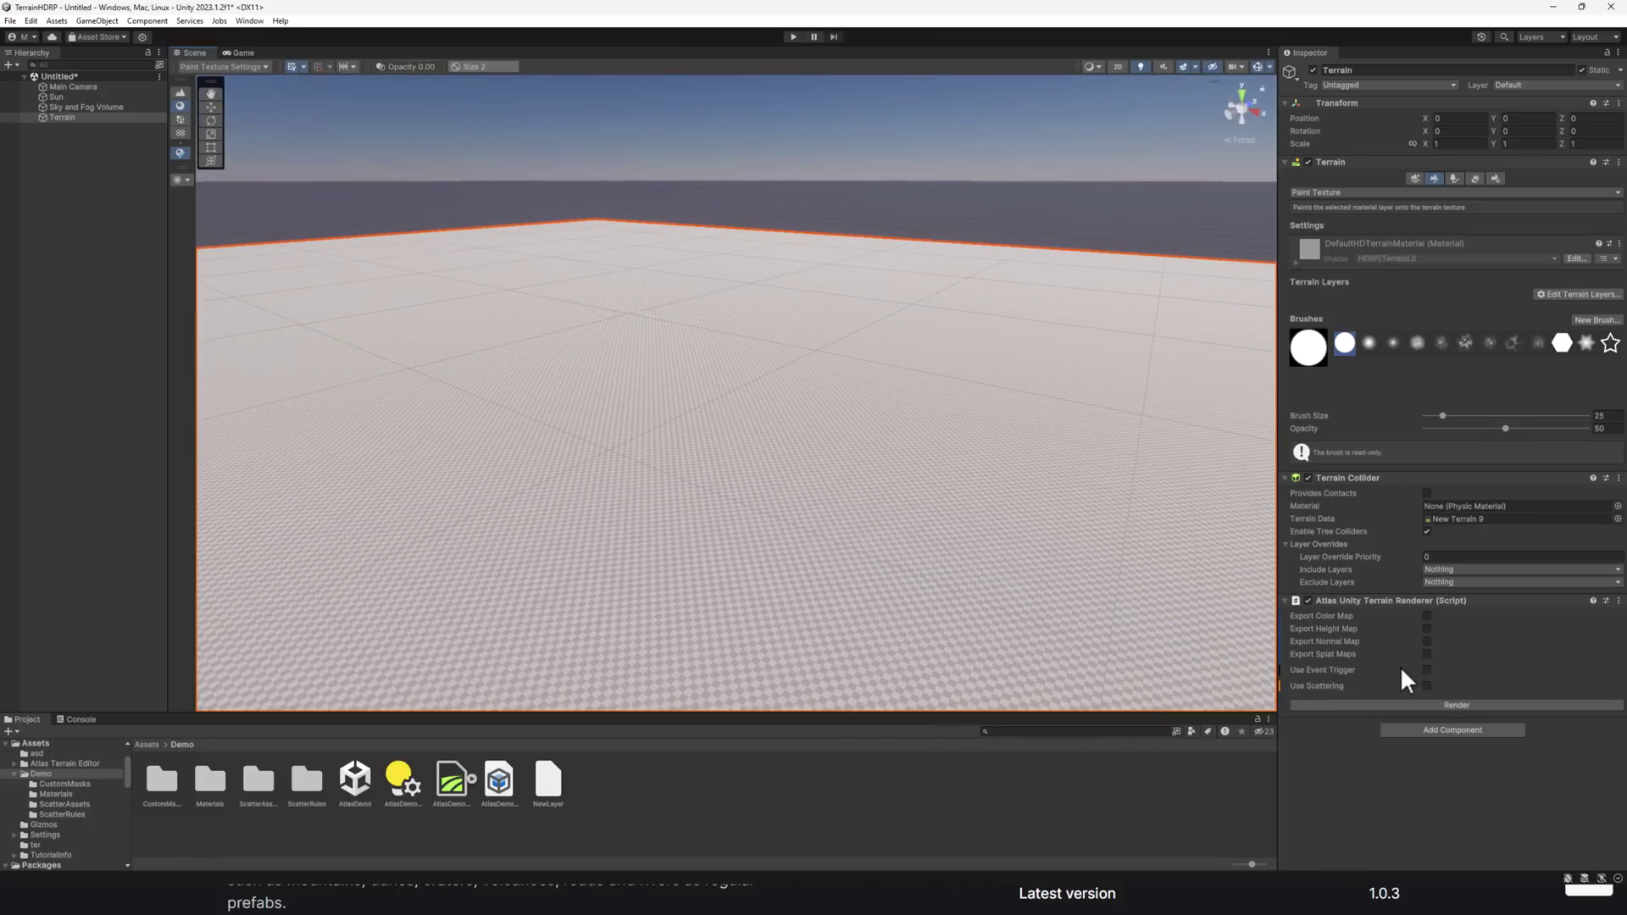
pyautogui.moveTo(1401, 669)
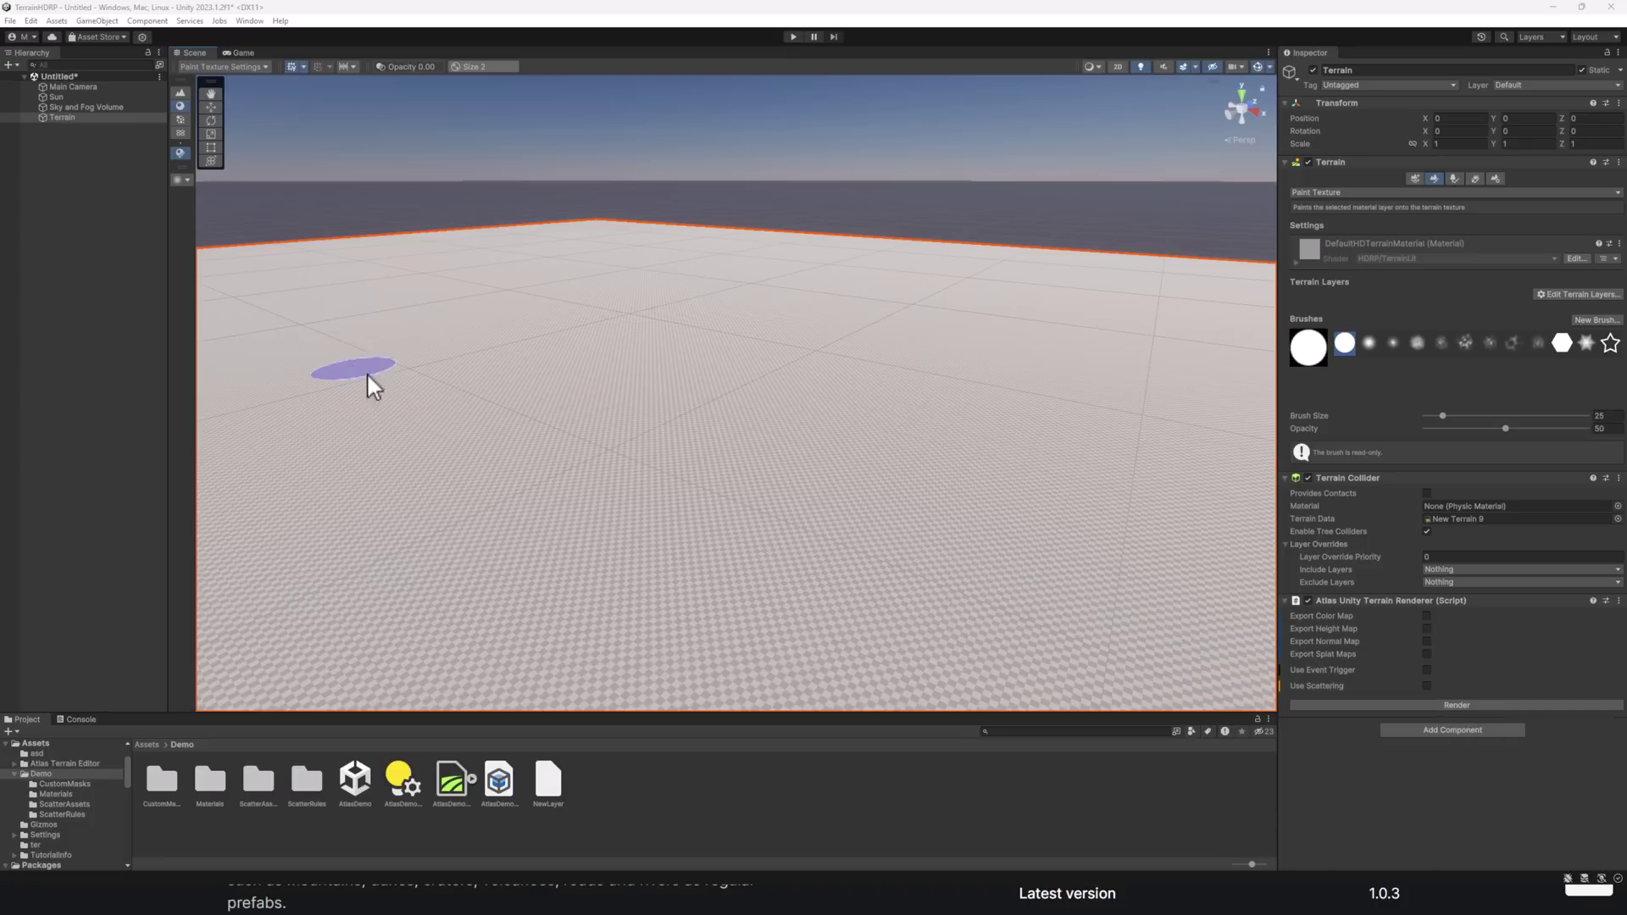
pyautogui.click(10, 65)
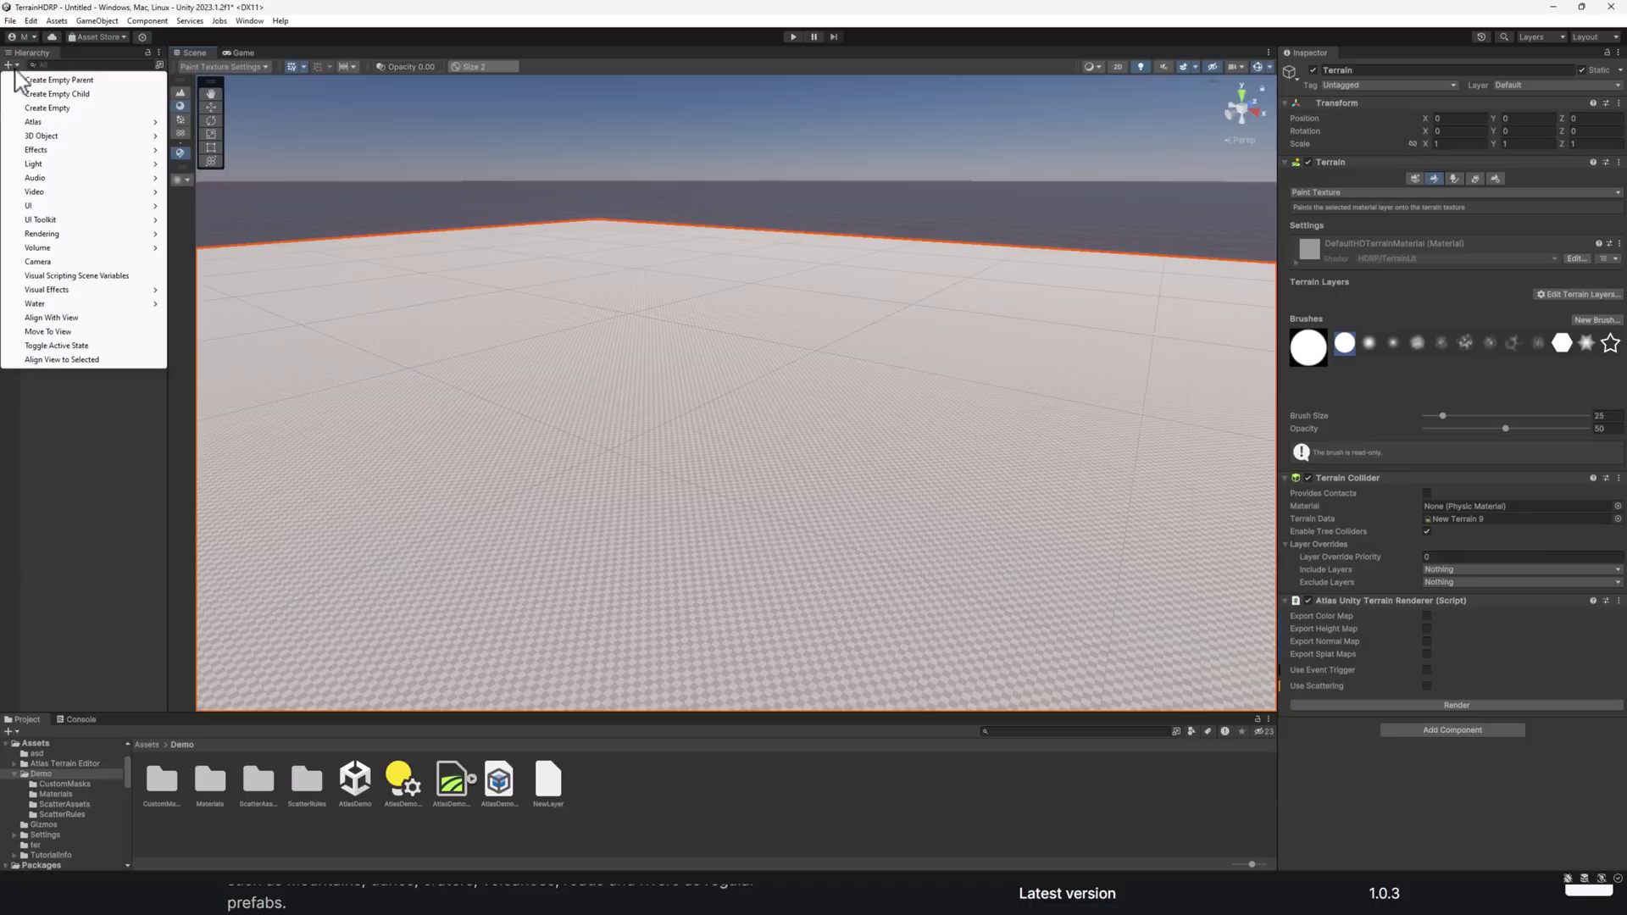
# Step: Create an Atlas > Unity > Preview Volume over the terrain and turn on its editing mode
pyautogui.moveTo(72, 122)
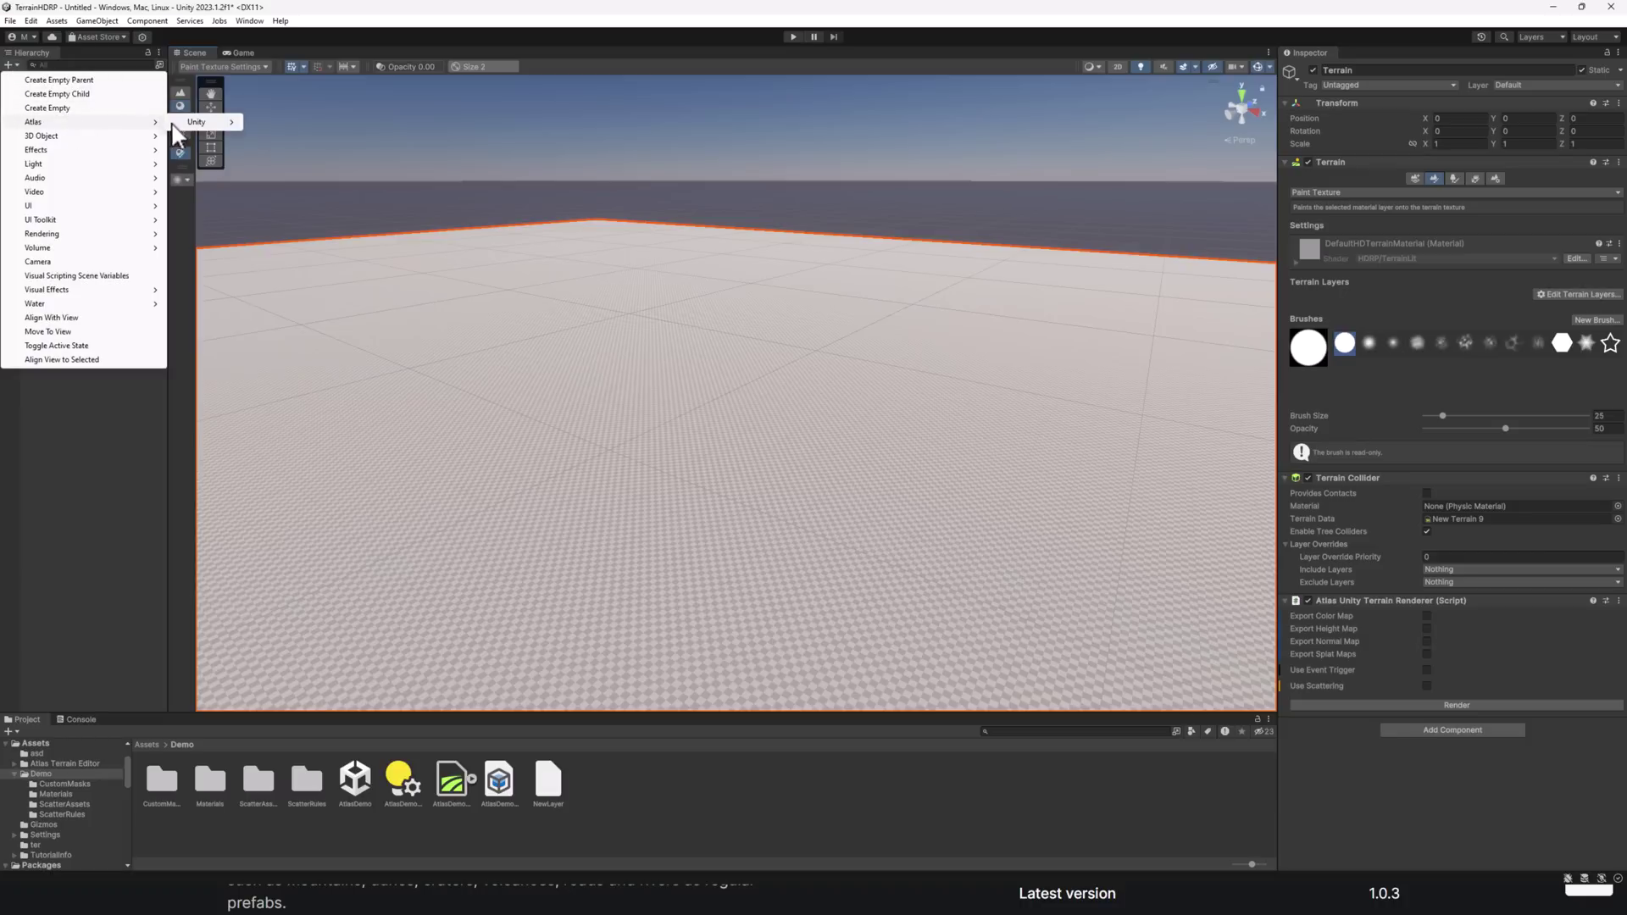
pyautogui.moveTo(197, 124)
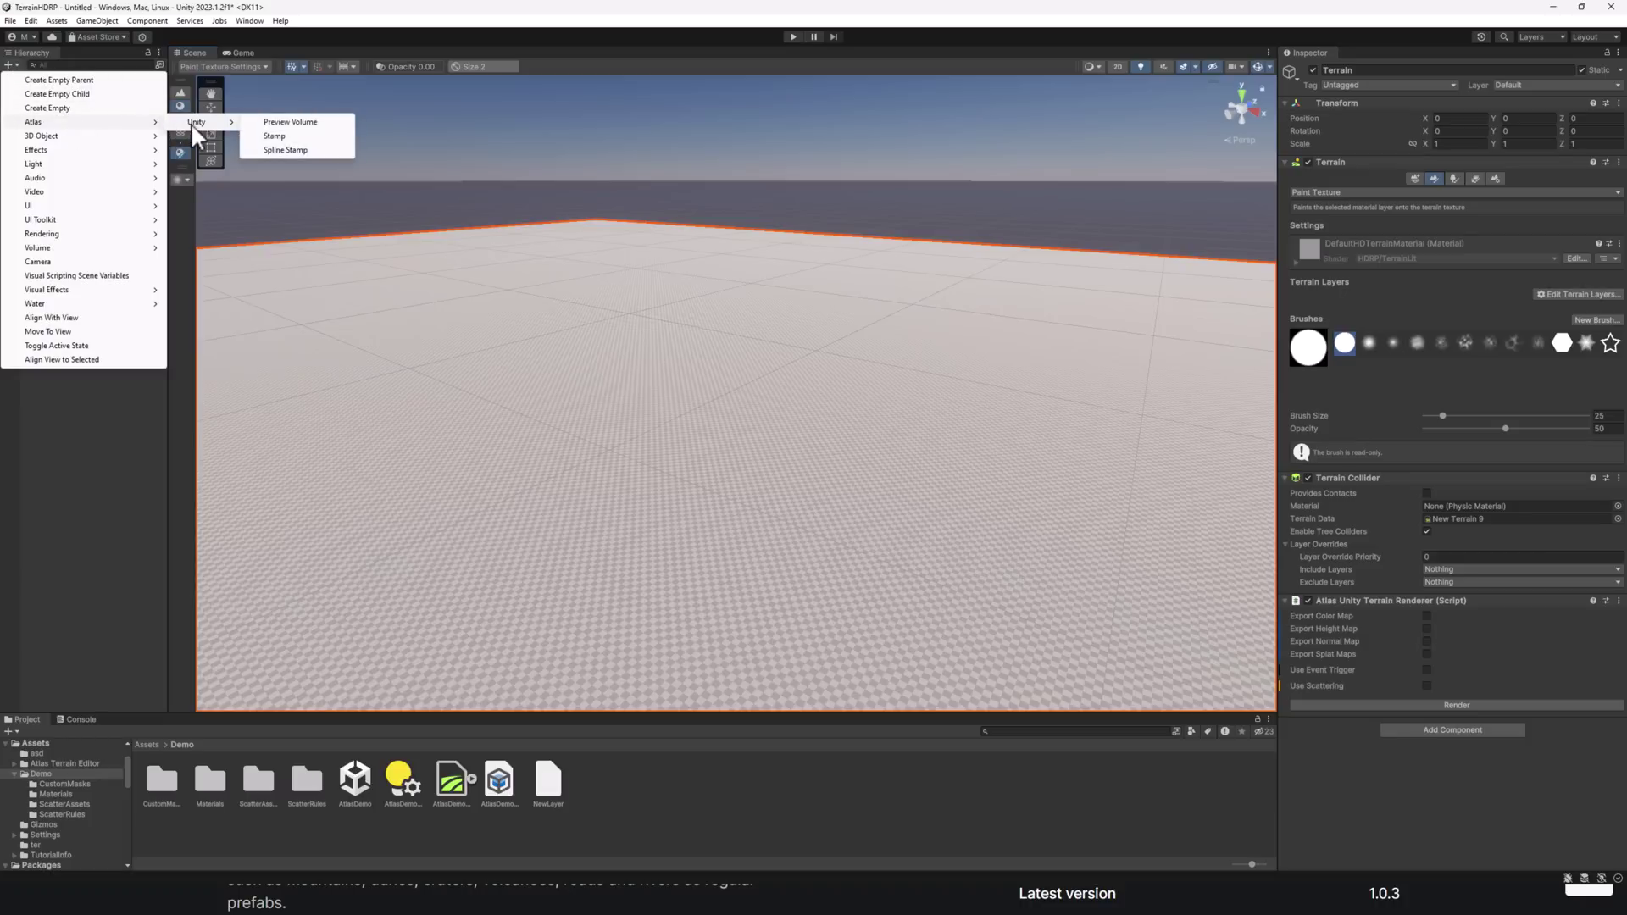
pyautogui.click(303, 124)
pyautogui.moveTo(821, 414); pyautogui.dragTo(708, 410, button='right')
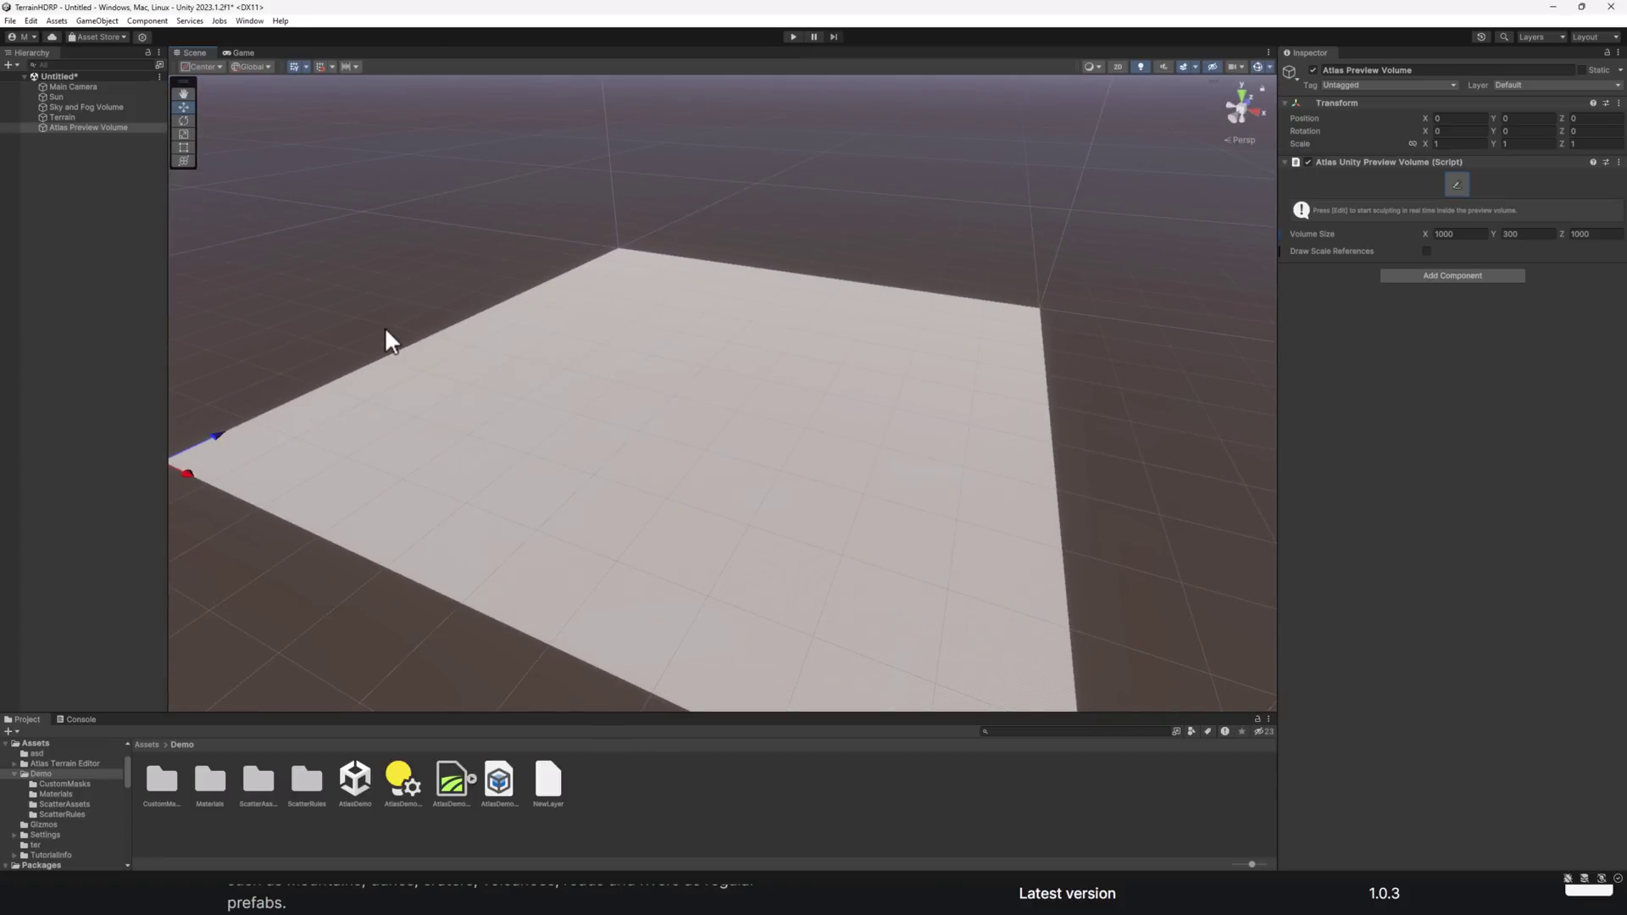
pyautogui.click(1463, 181)
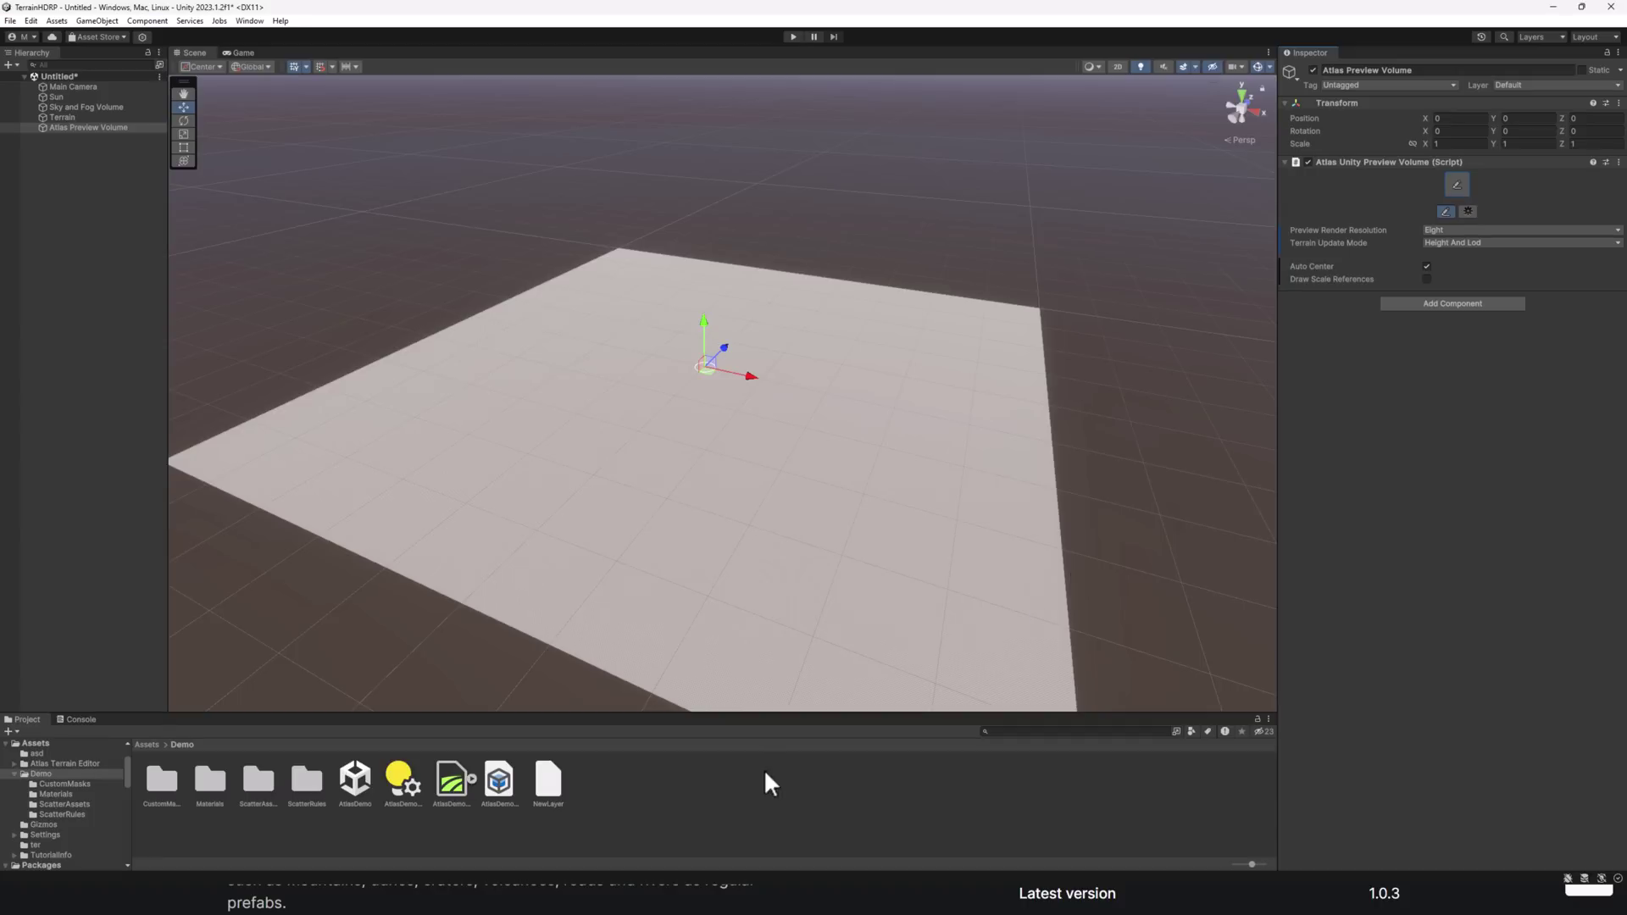
pyautogui.rightClick(757, 795)
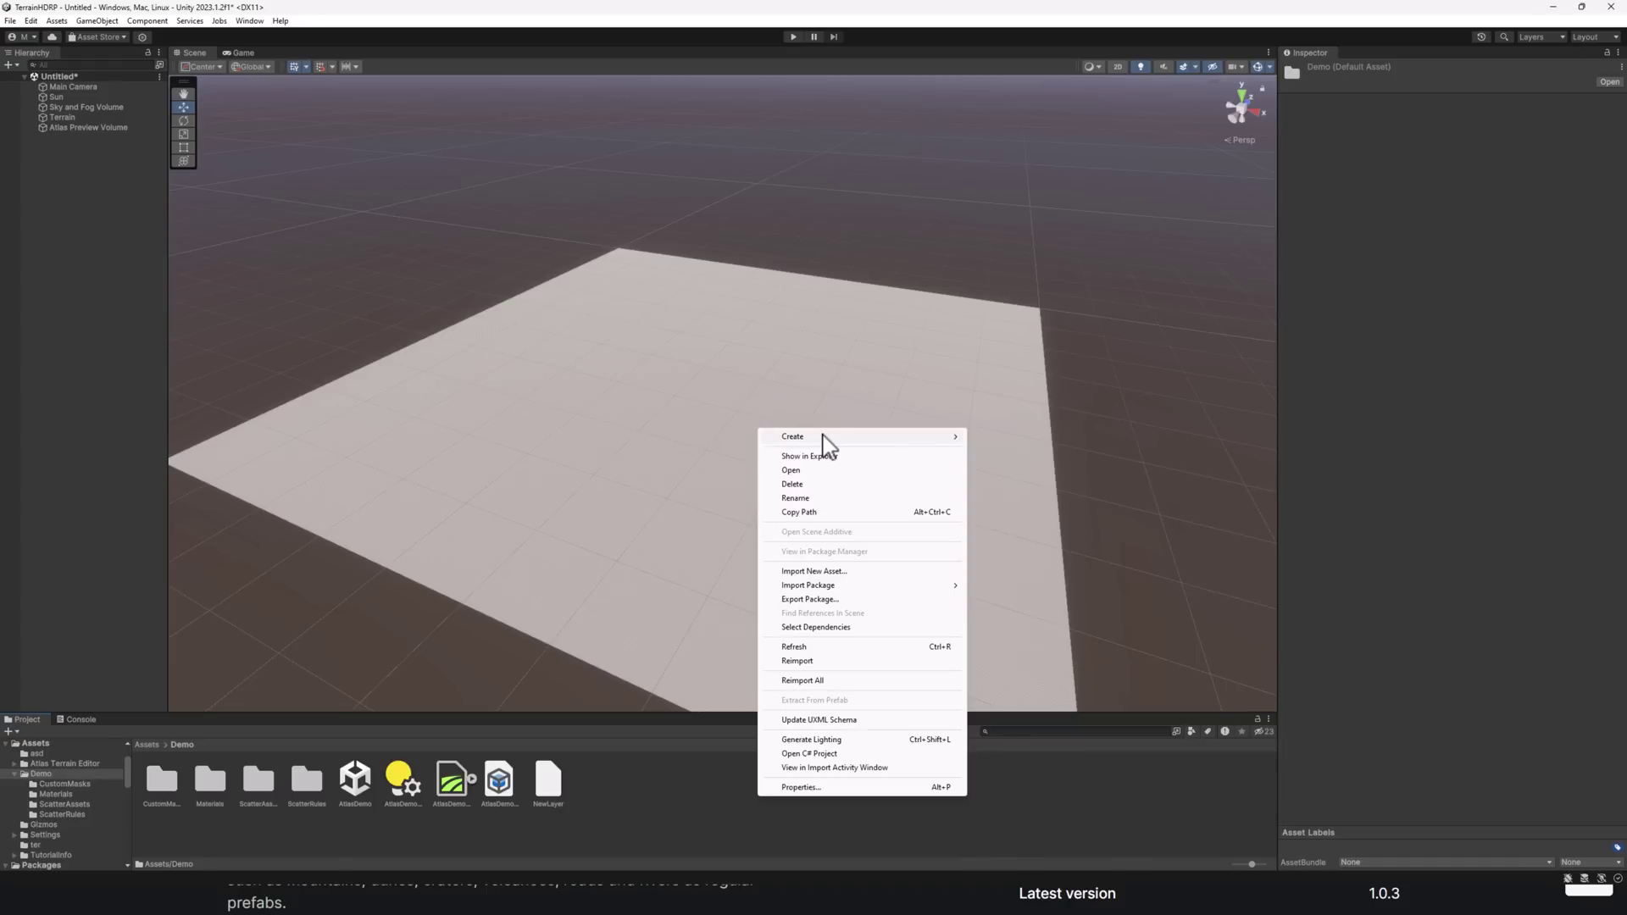
pyautogui.moveTo(824, 437)
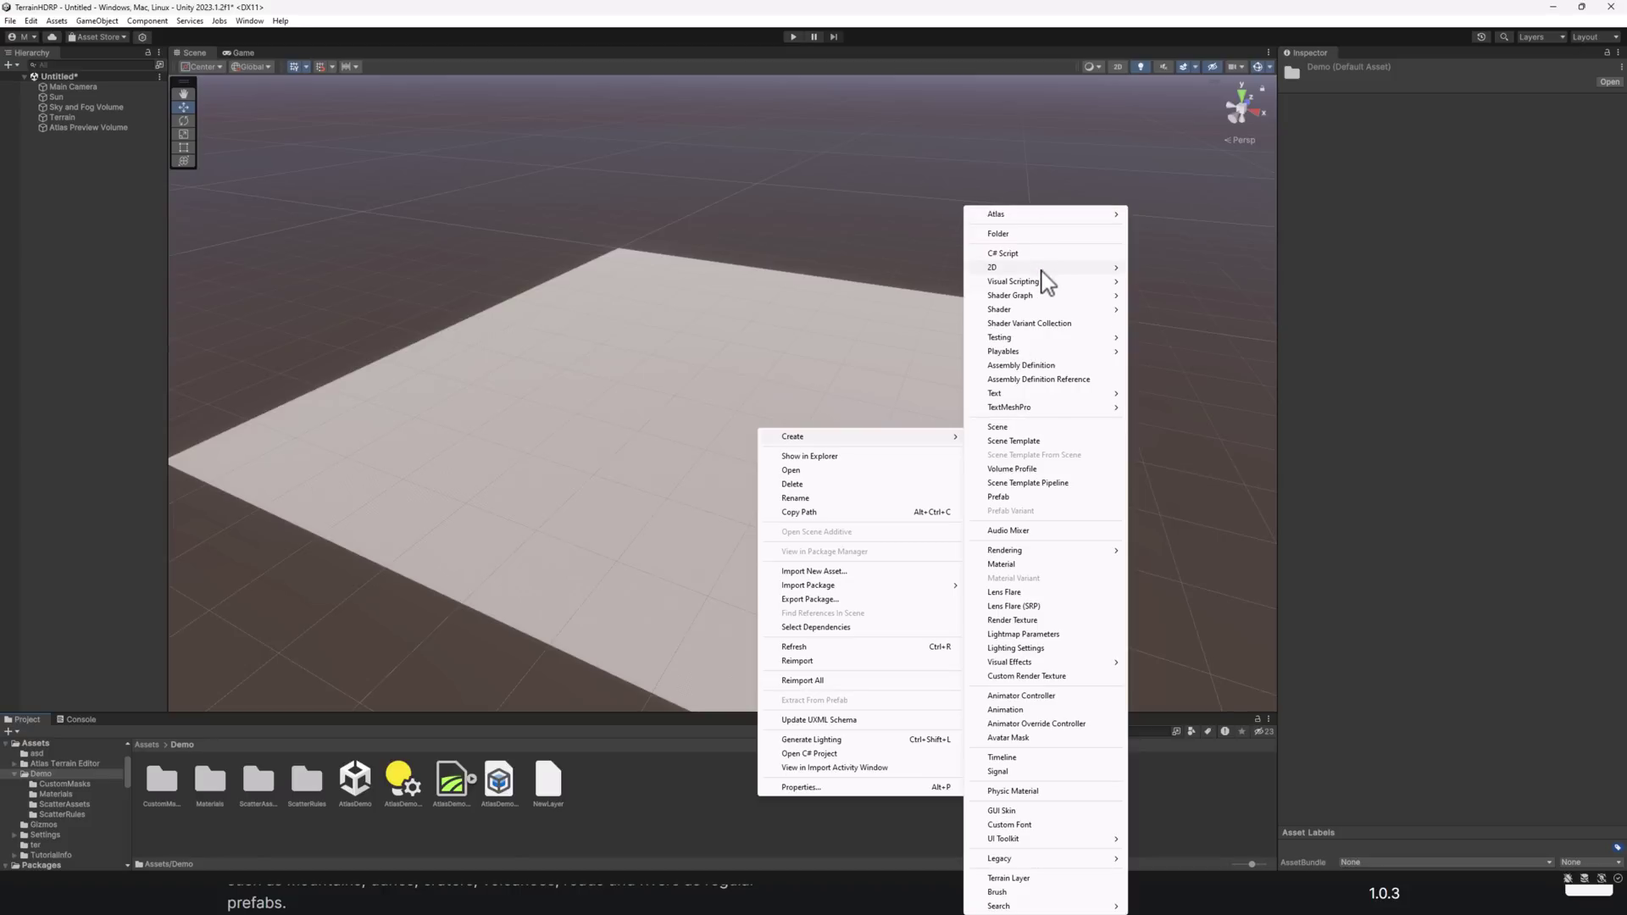
pyautogui.moveTo(1046, 215)
pyautogui.moveTo(1151, 215)
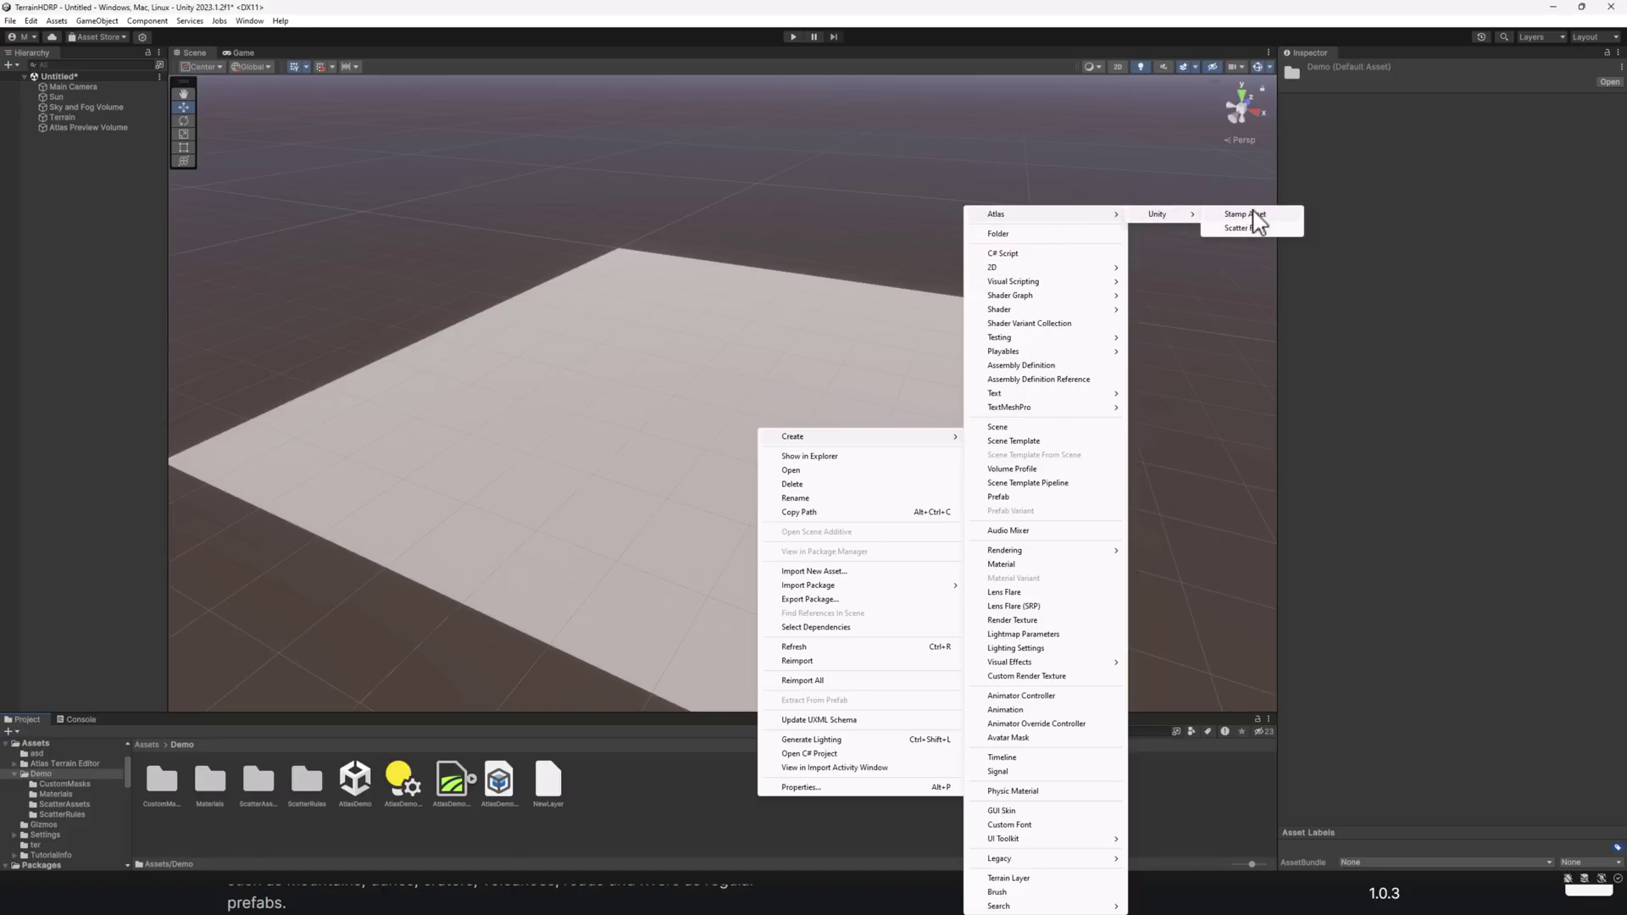
pyautogui.click(725, 801)
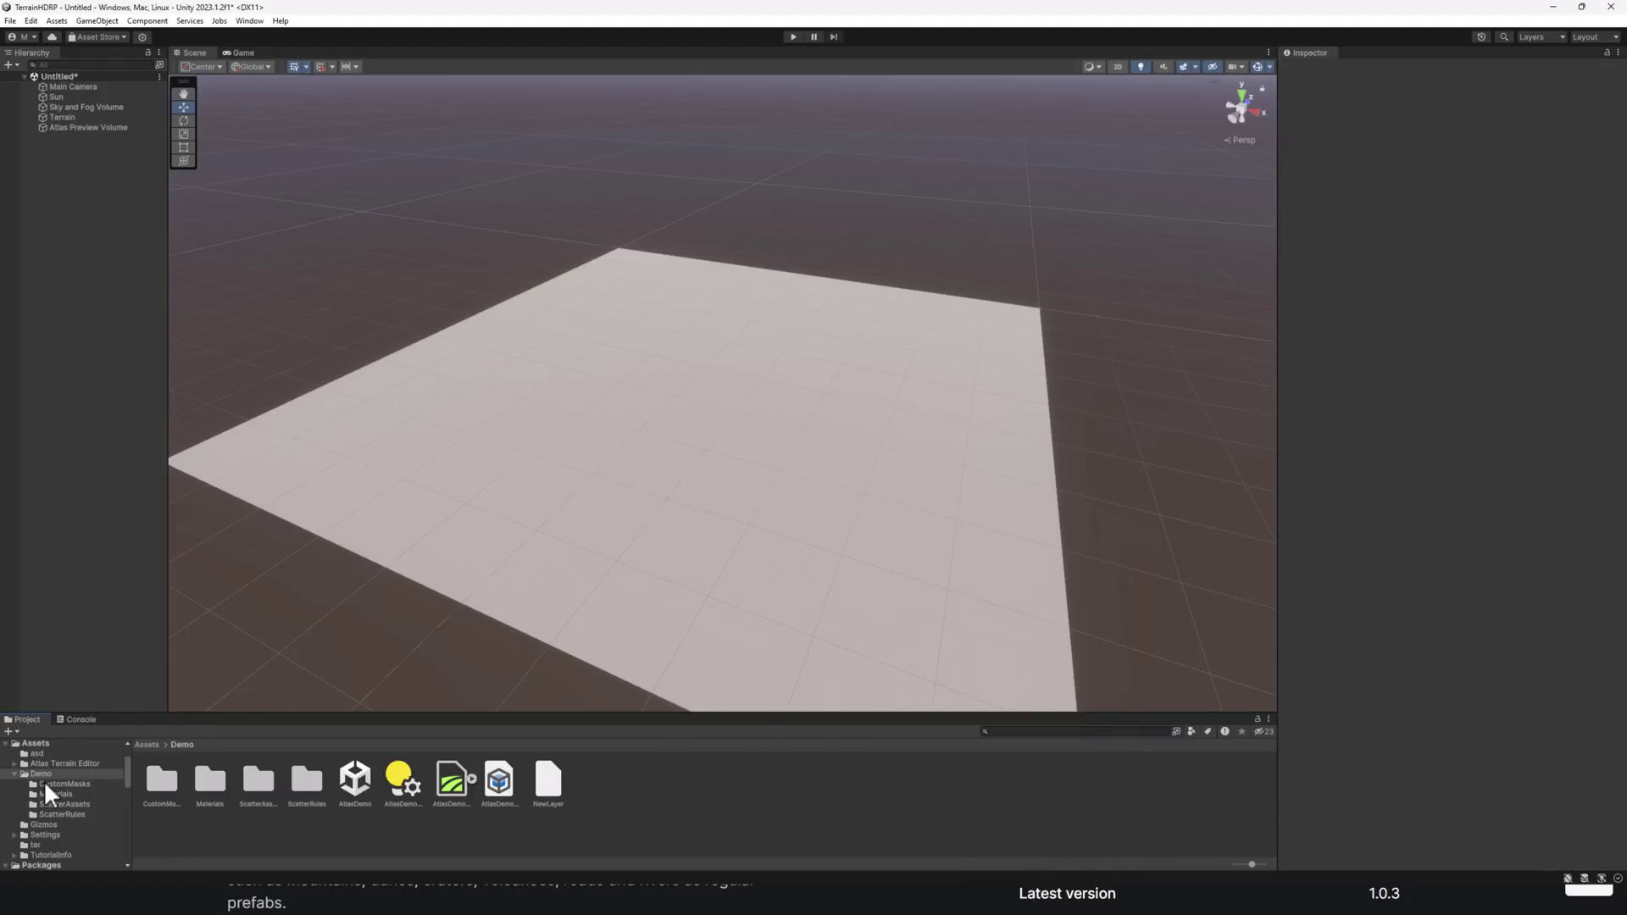
# Step: Browse to Atlas Terrain Editor > Stamps > Basic Stamps > B_Mountains and drop B_Mountain_01 onto the terrain
pyautogui.click(59, 763)
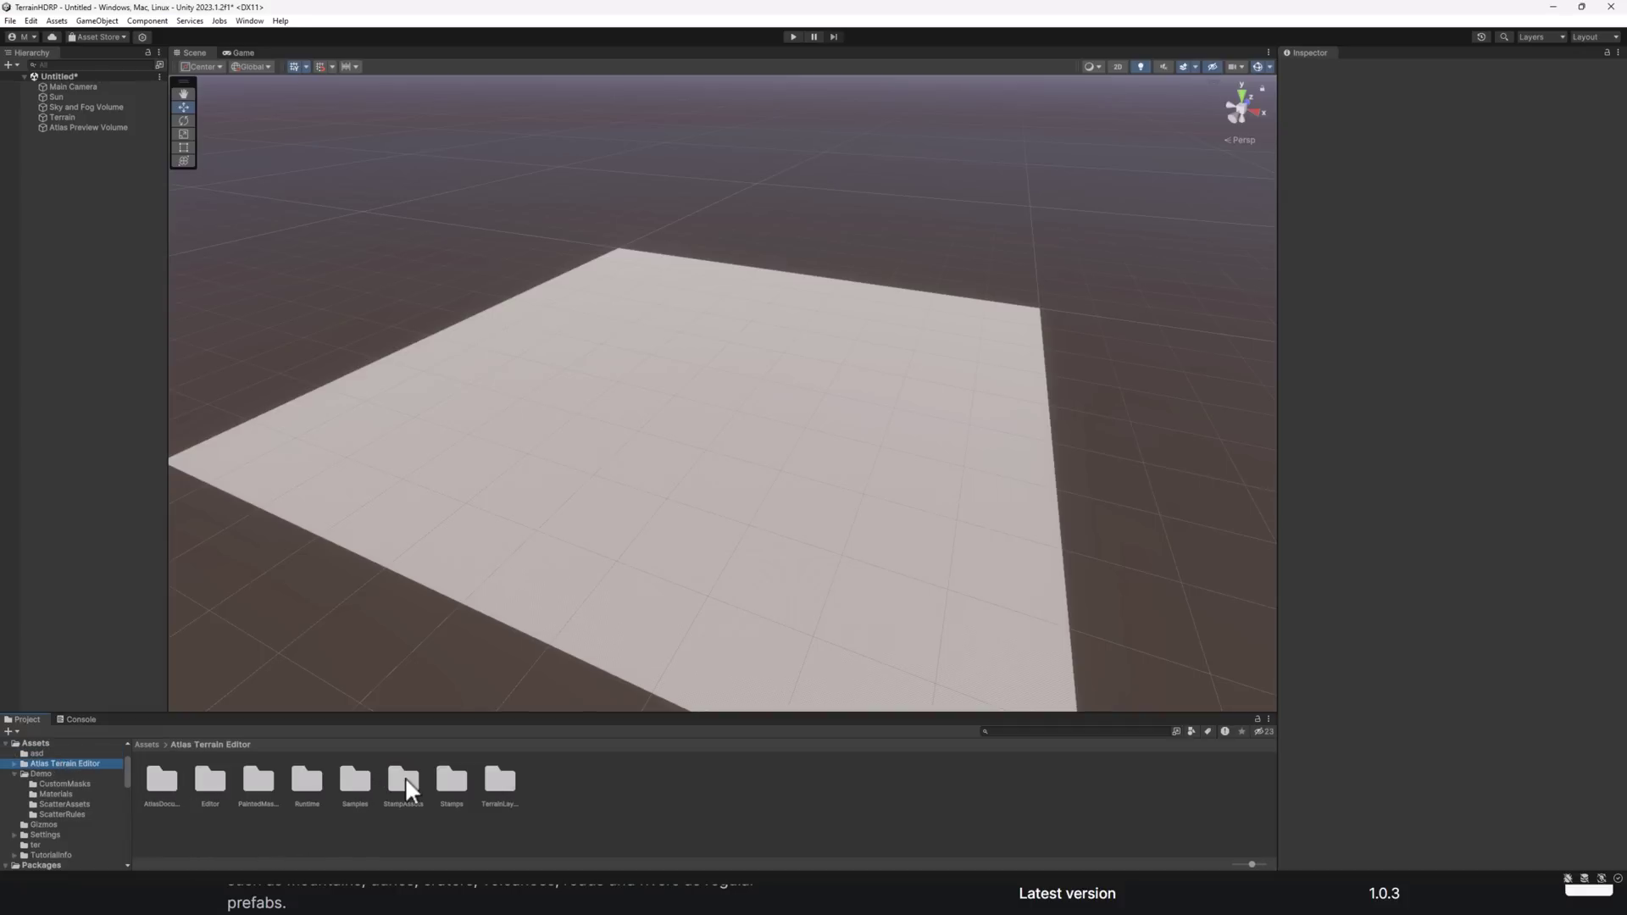
pyautogui.doubleClick(453, 780)
pyautogui.doubleClick(169, 781)
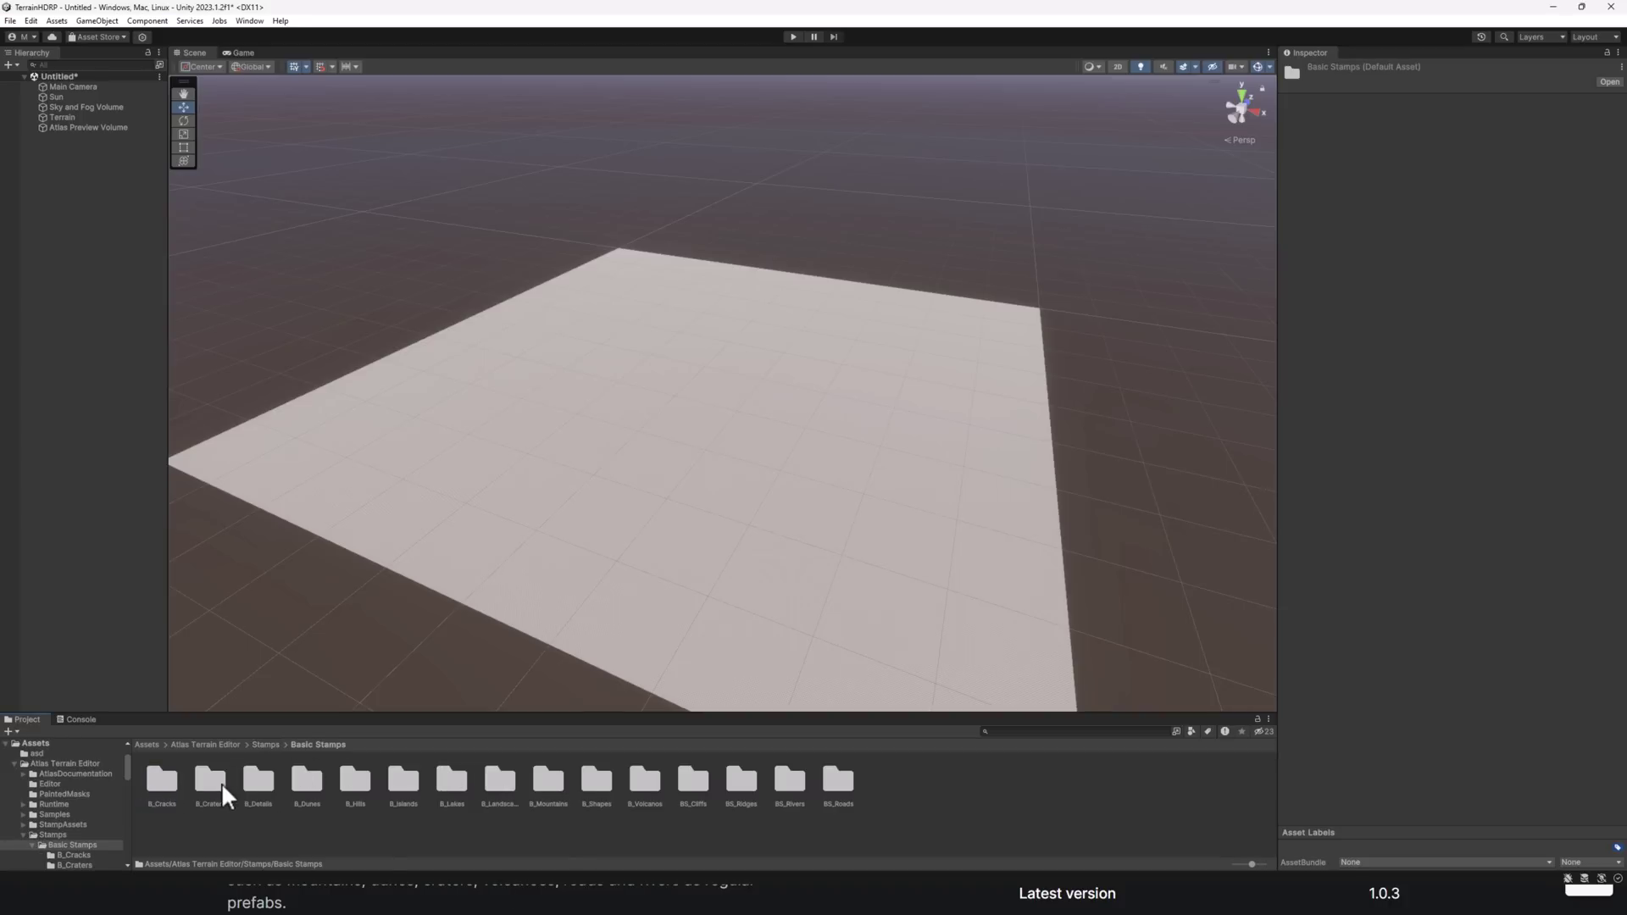
pyautogui.doubleClick(552, 780)
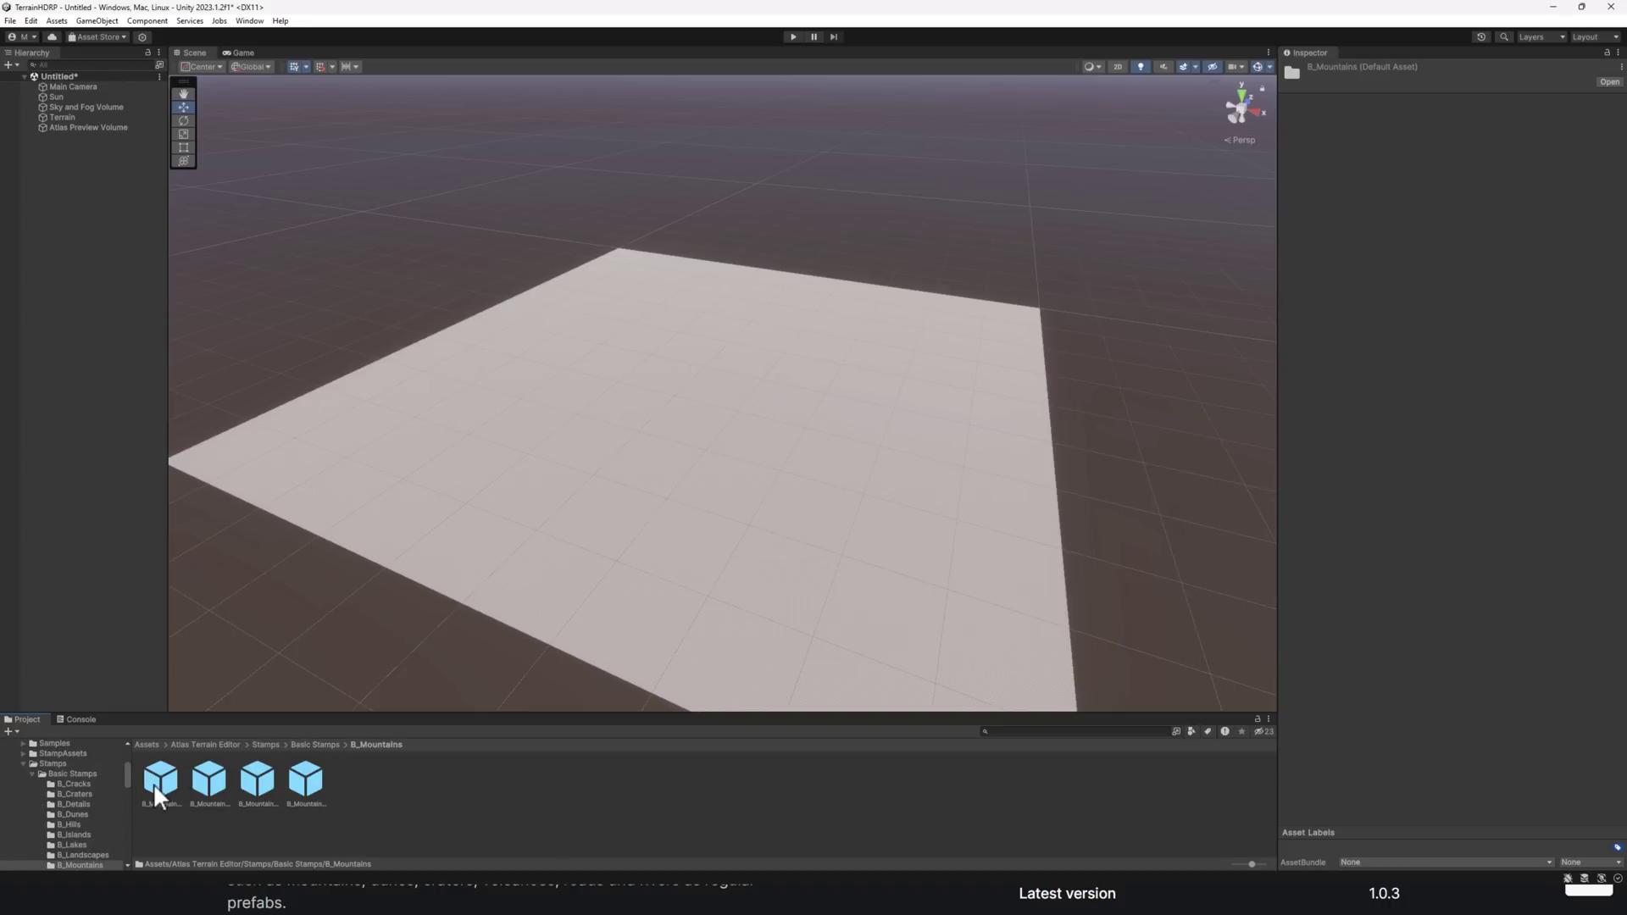
pyautogui.moveTo(155, 783); pyautogui.dragTo(571, 298)
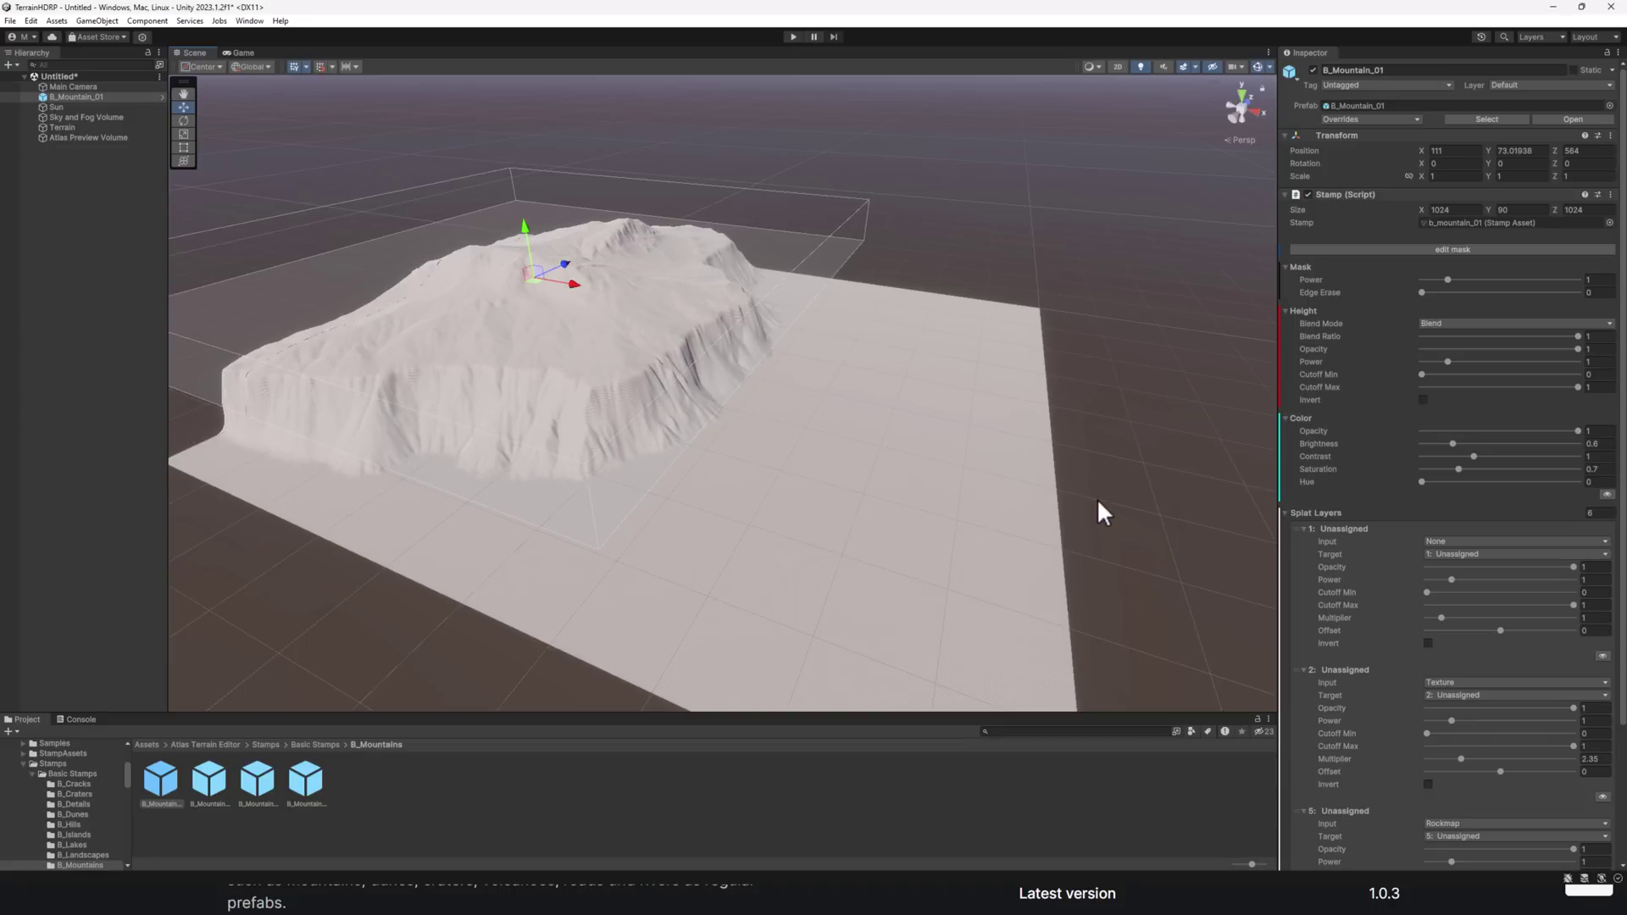
pyautogui.click(1475, 249)
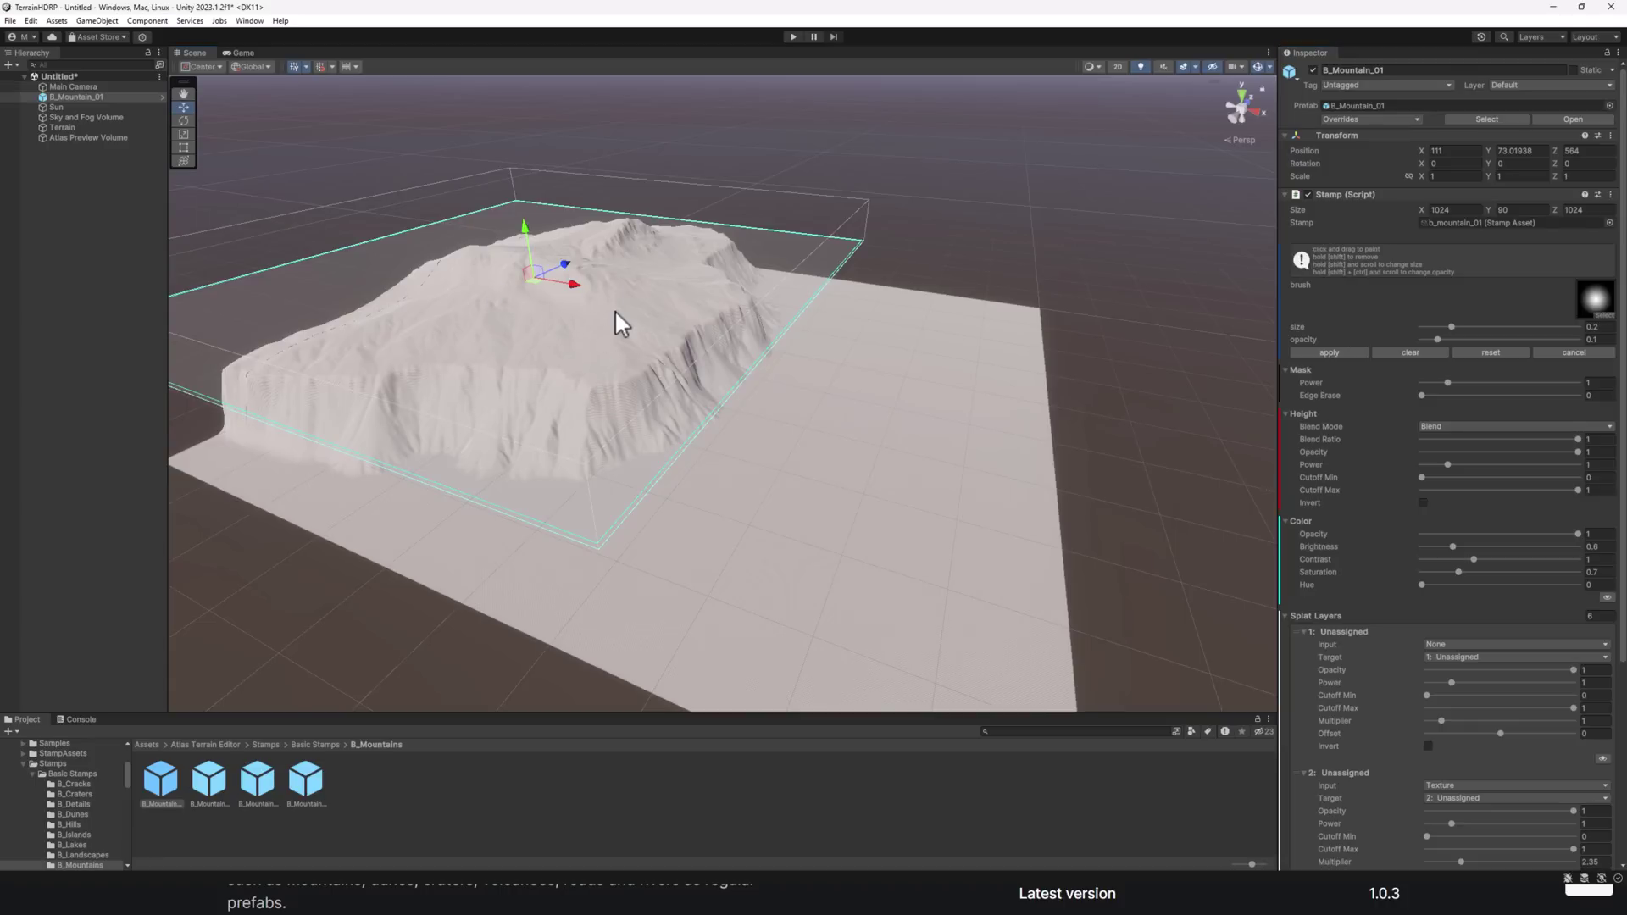
pyautogui.moveTo(616, 311)
pyautogui.mouseDown()
pyautogui.moveTo(584, 367)
pyautogui.moveTo(587, 344)
pyautogui.moveTo(666, 319)
pyautogui.moveTo(614, 341)
pyautogui.moveTo(659, 304)
pyautogui.moveTo(626, 353)
pyautogui.moveTo(658, 316)
pyautogui.mouseUp()
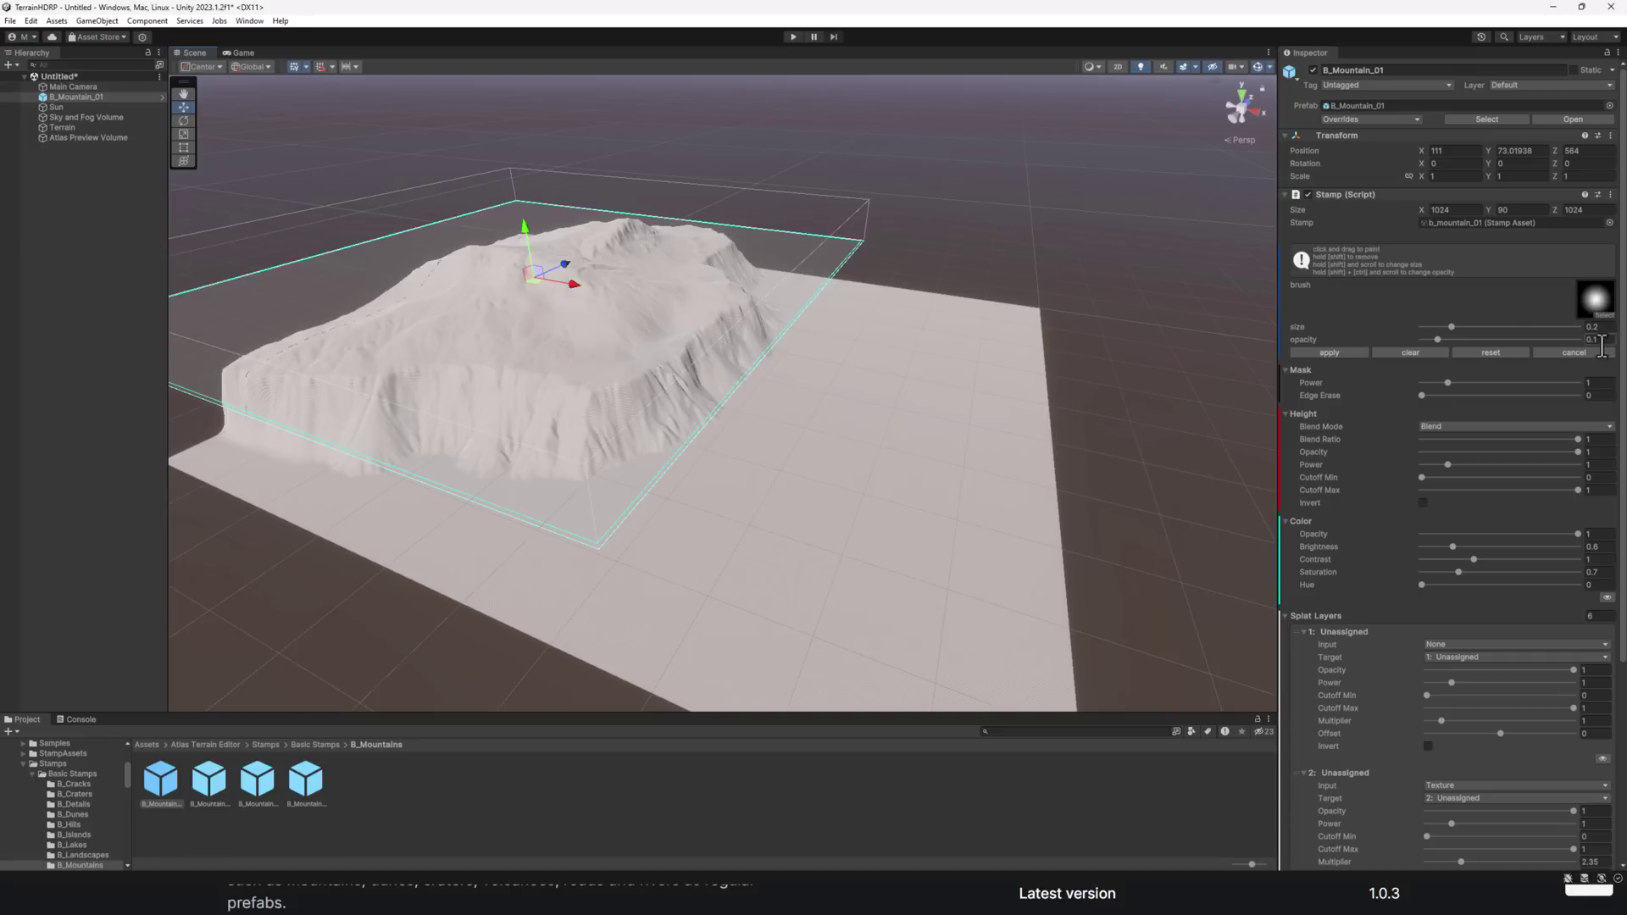
pyautogui.click(1576, 352)
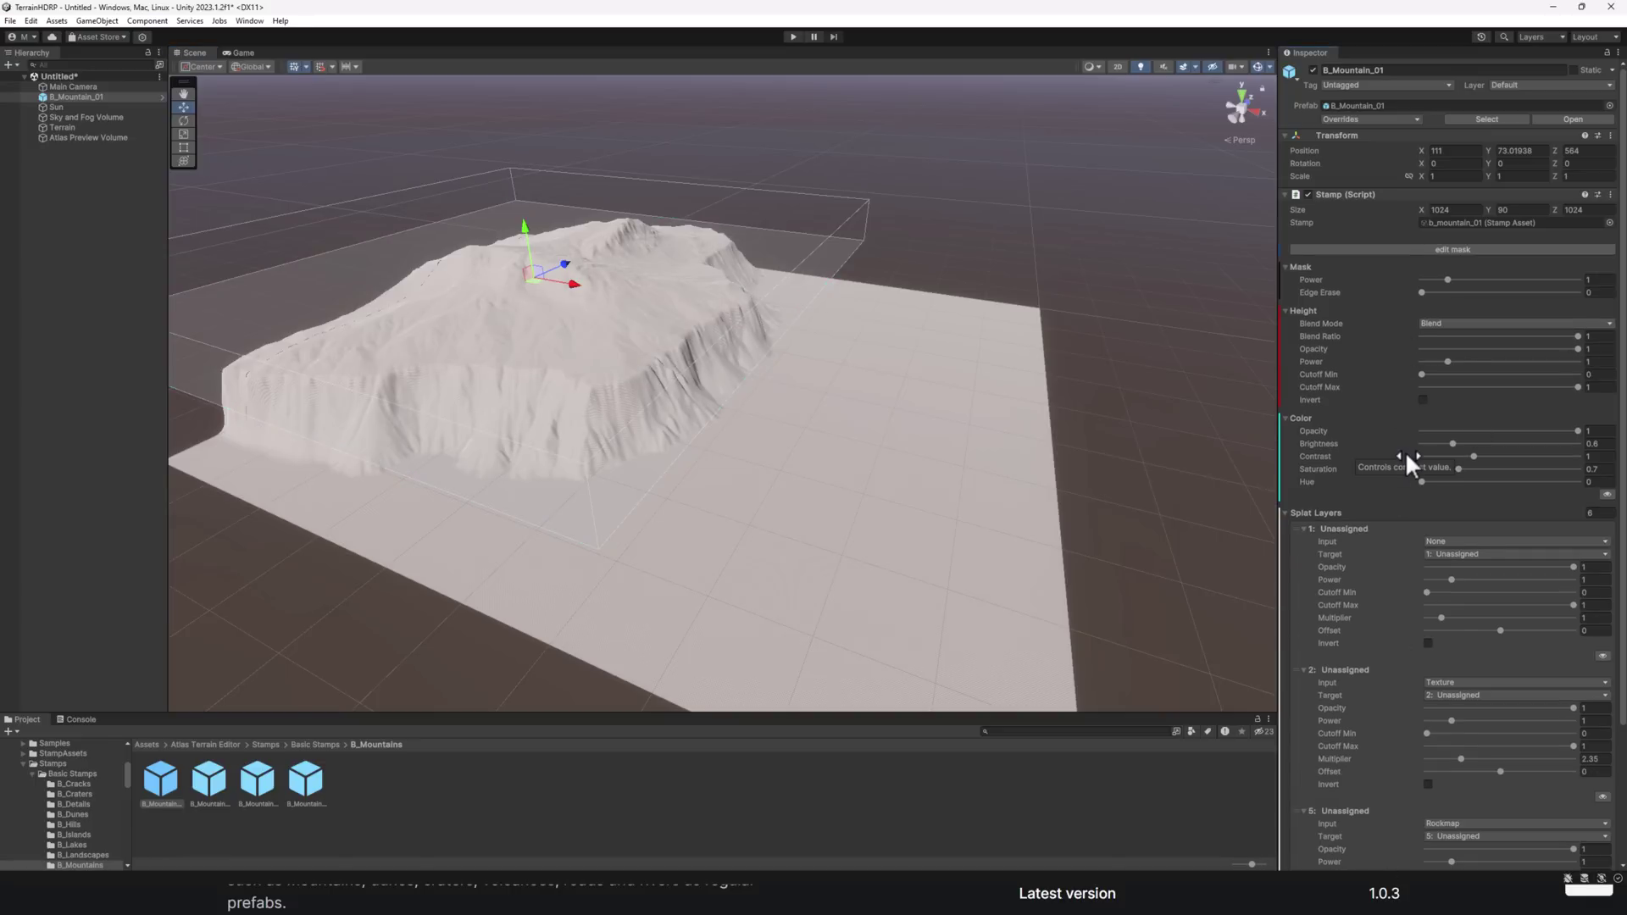
# Step: Add A_grass_01 as a terrain layer through the Terrain's Paint Terrain layer options
pyautogui.click(77, 128)
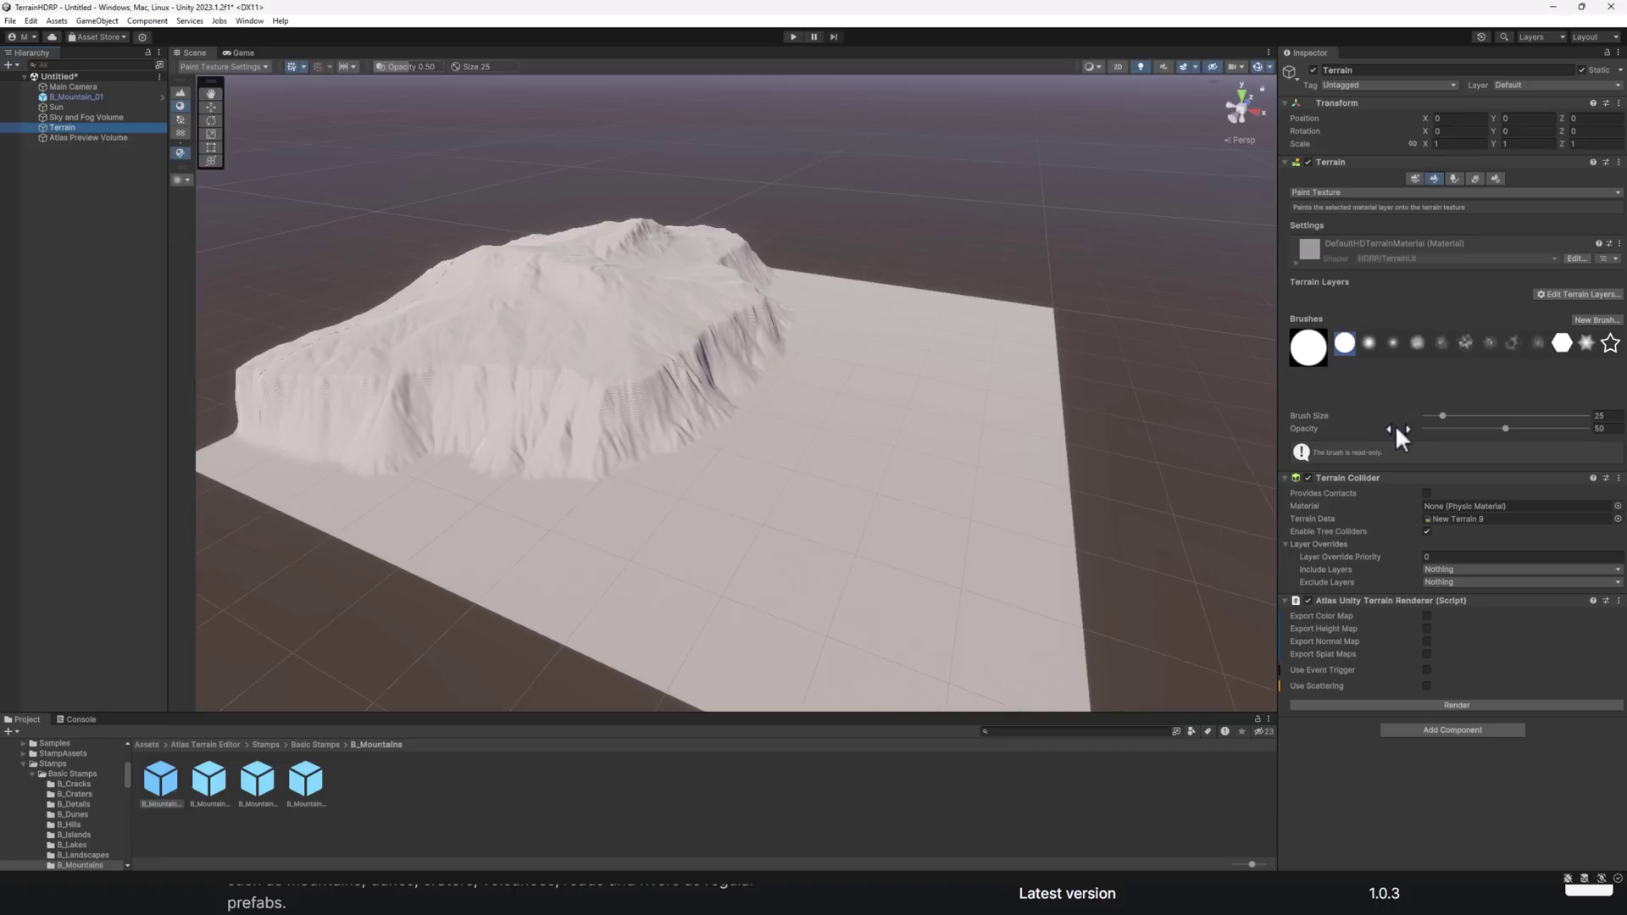
pyautogui.click(1495, 179)
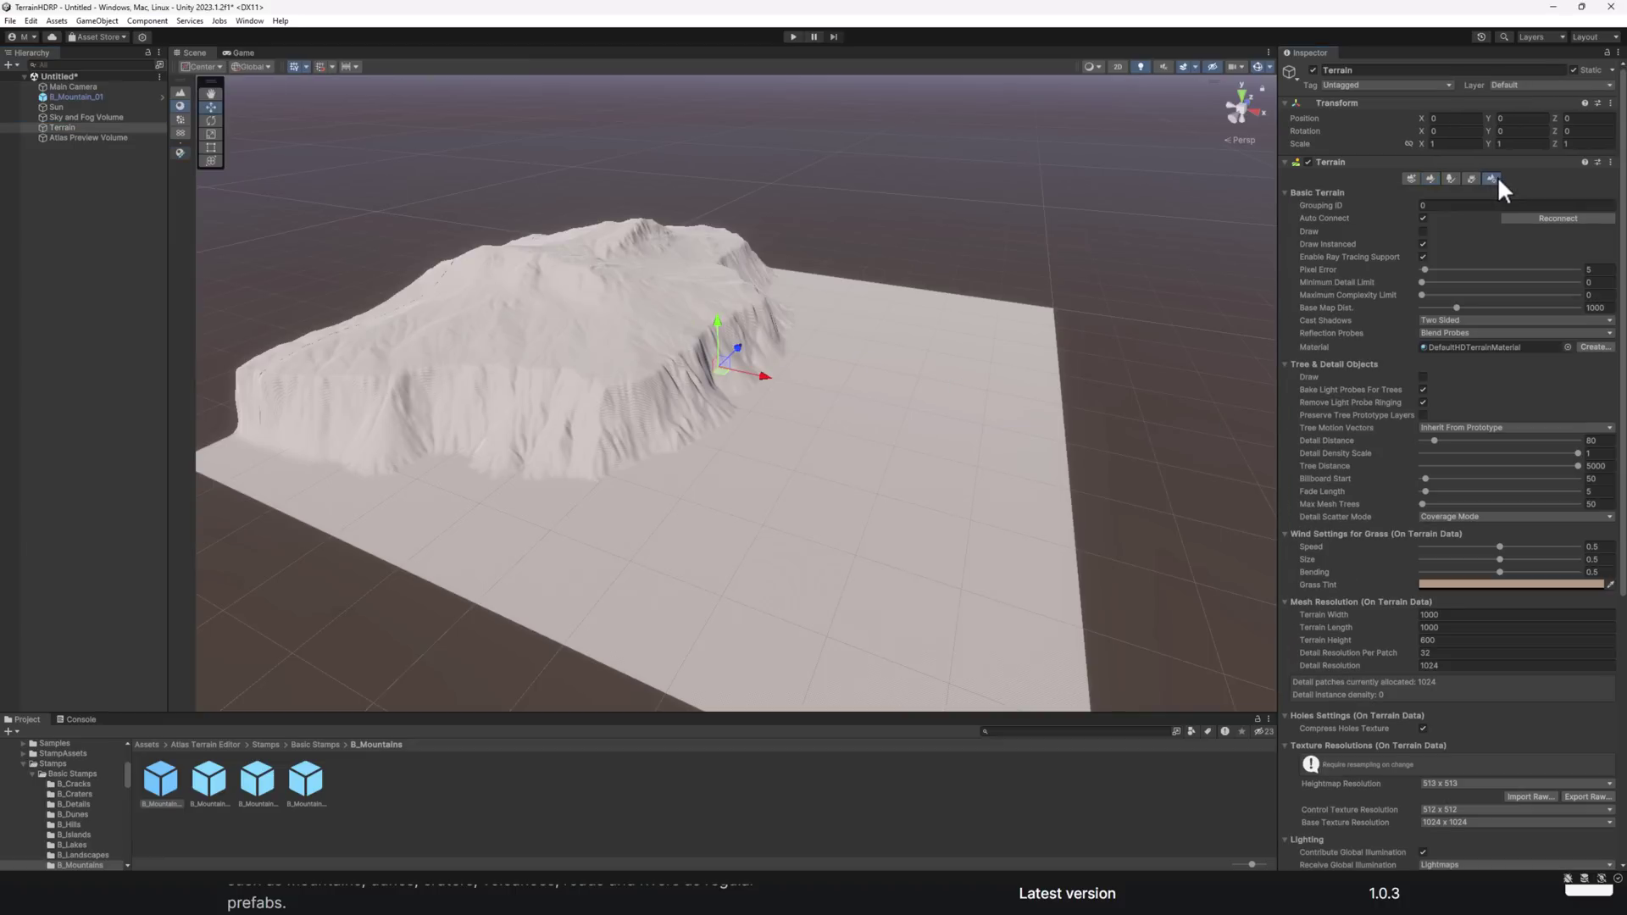
pyautogui.click(1432, 179)
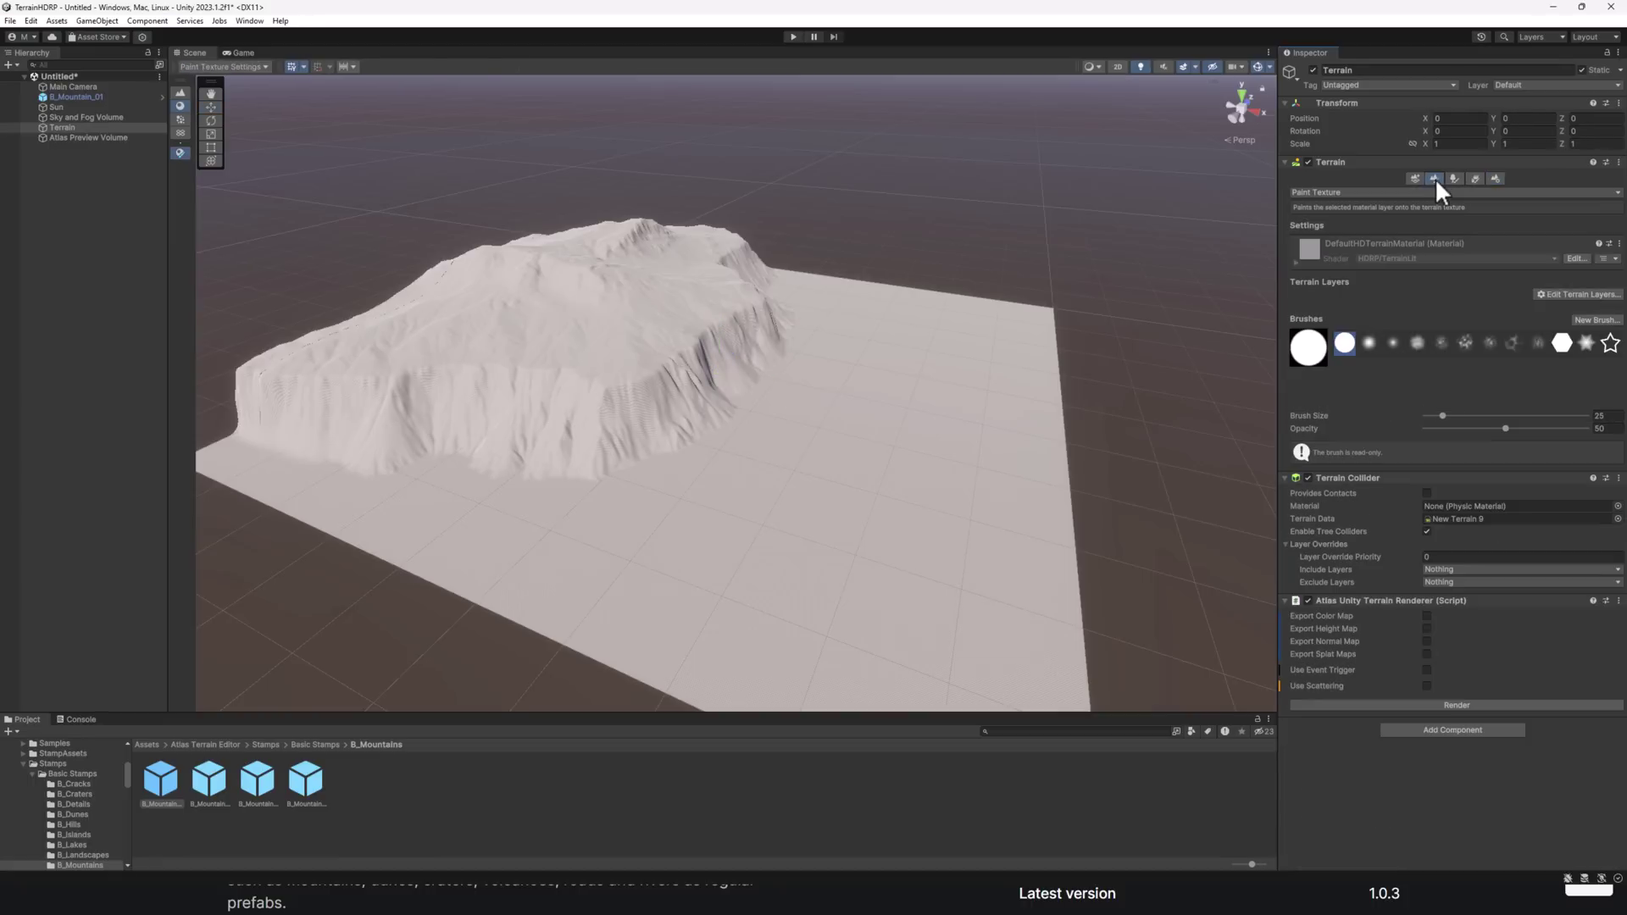
pyautogui.click(1583, 294)
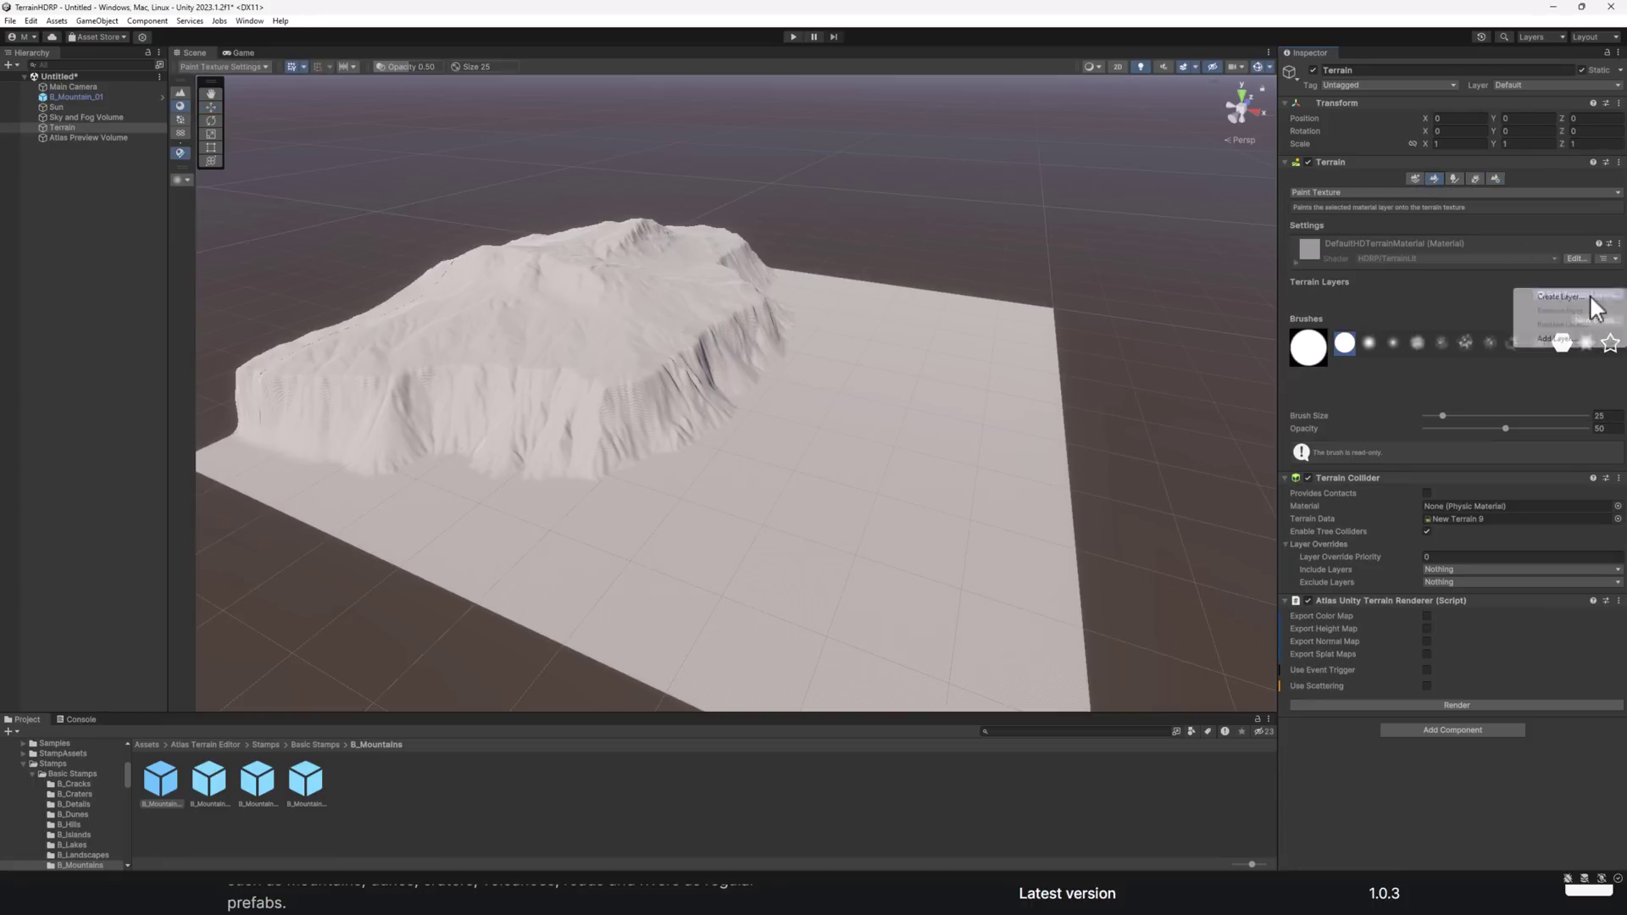
pyautogui.click(1559, 334)
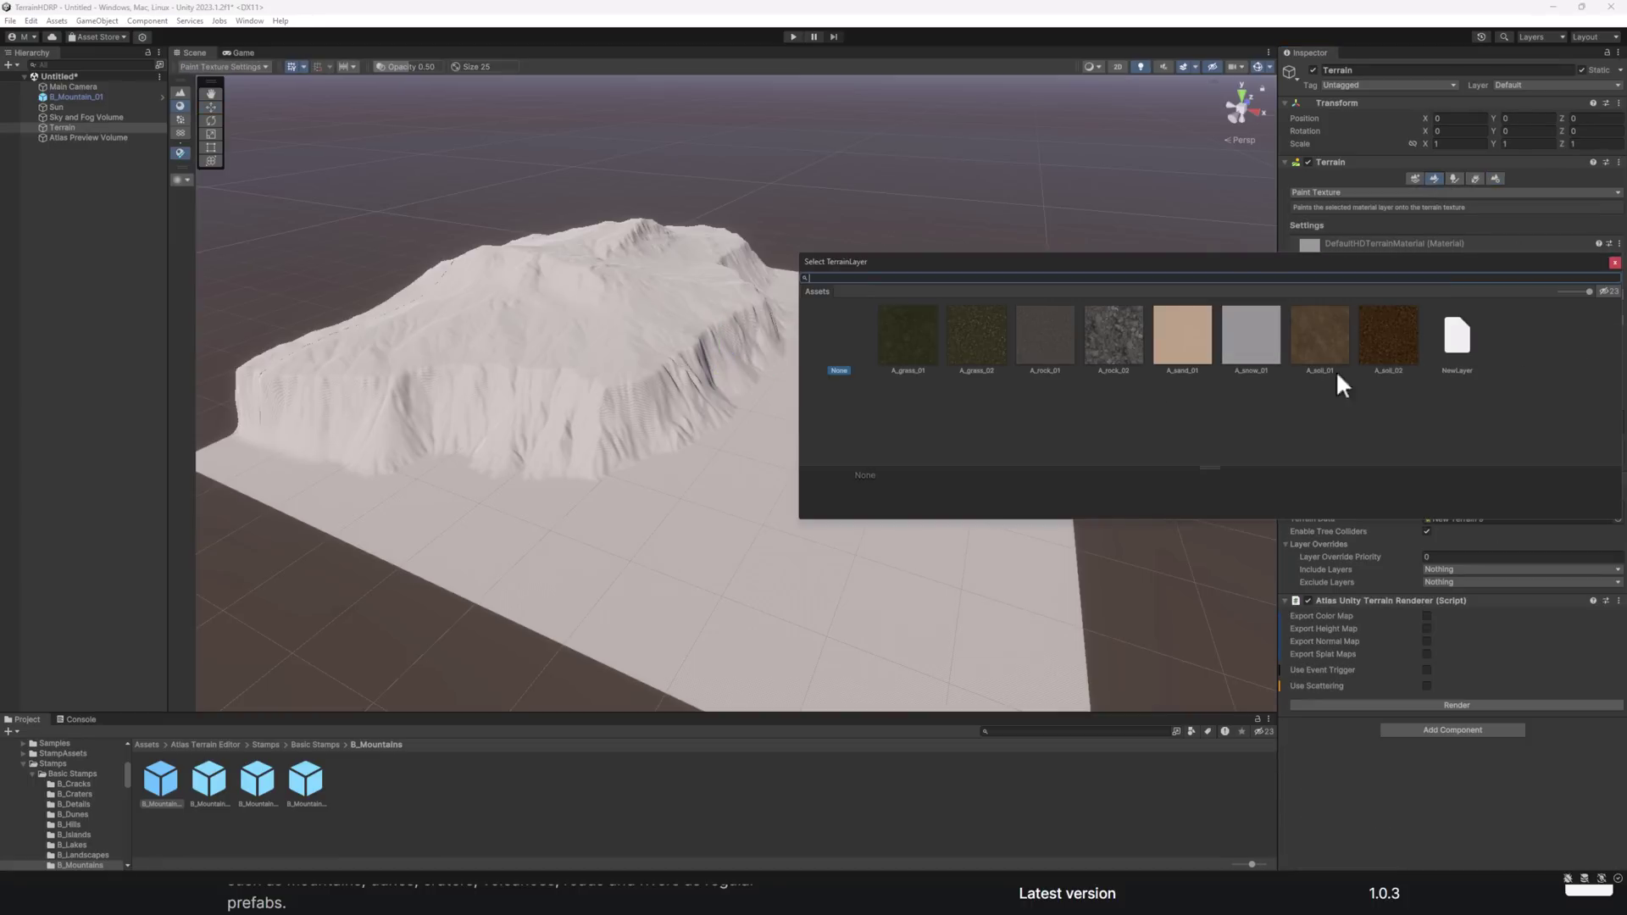
pyautogui.doubleClick(910, 334)
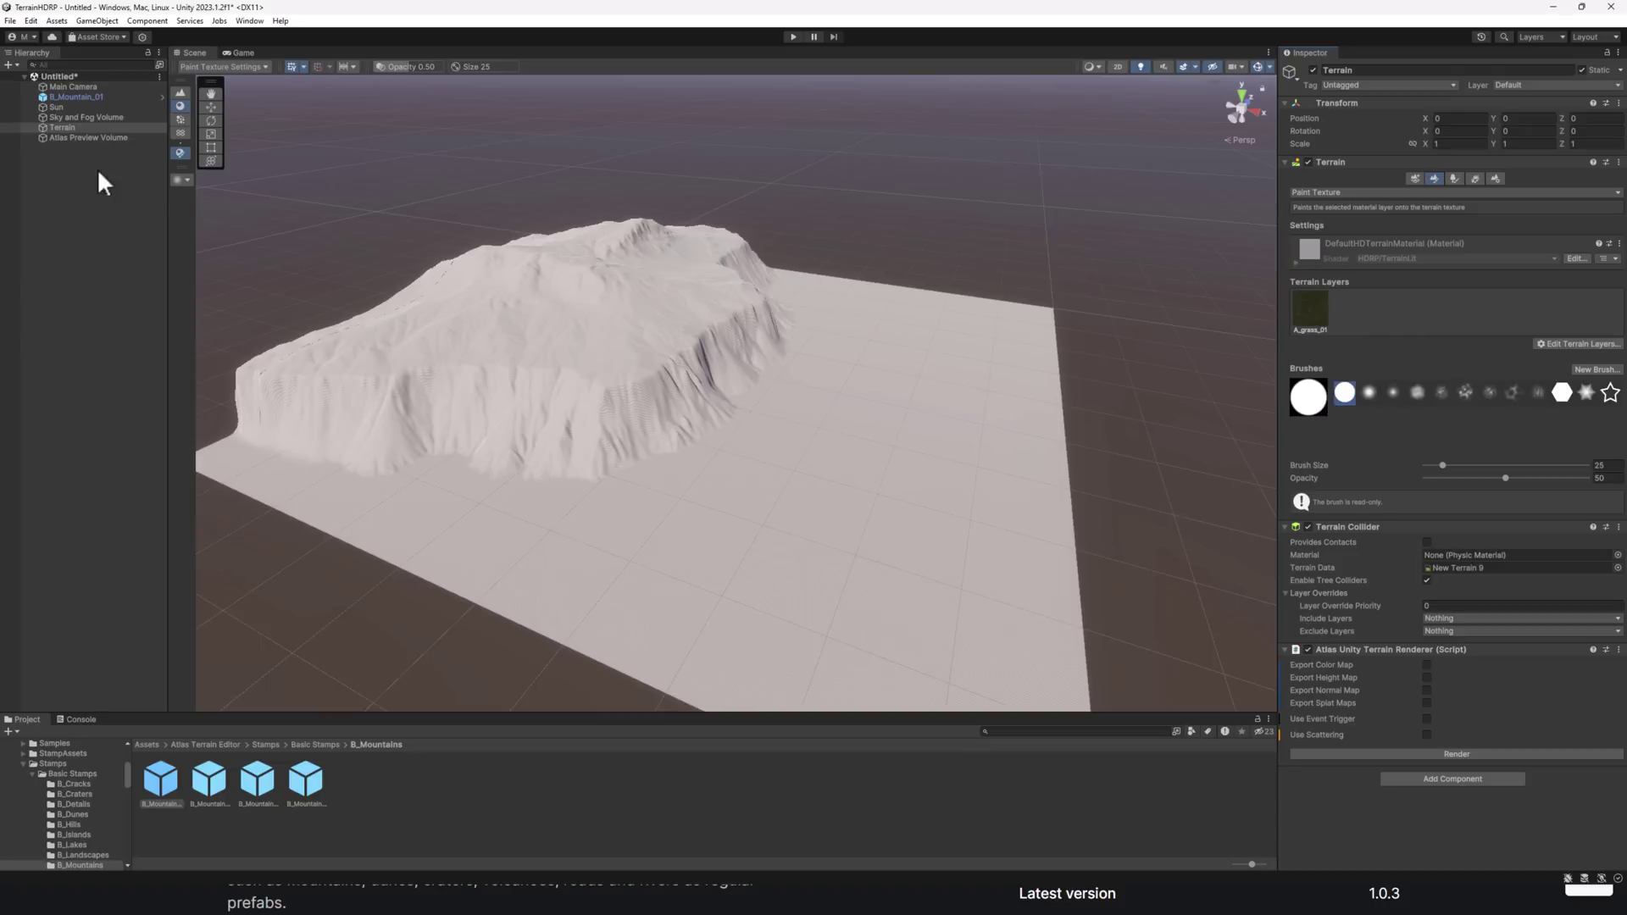
pyautogui.click(90, 97)
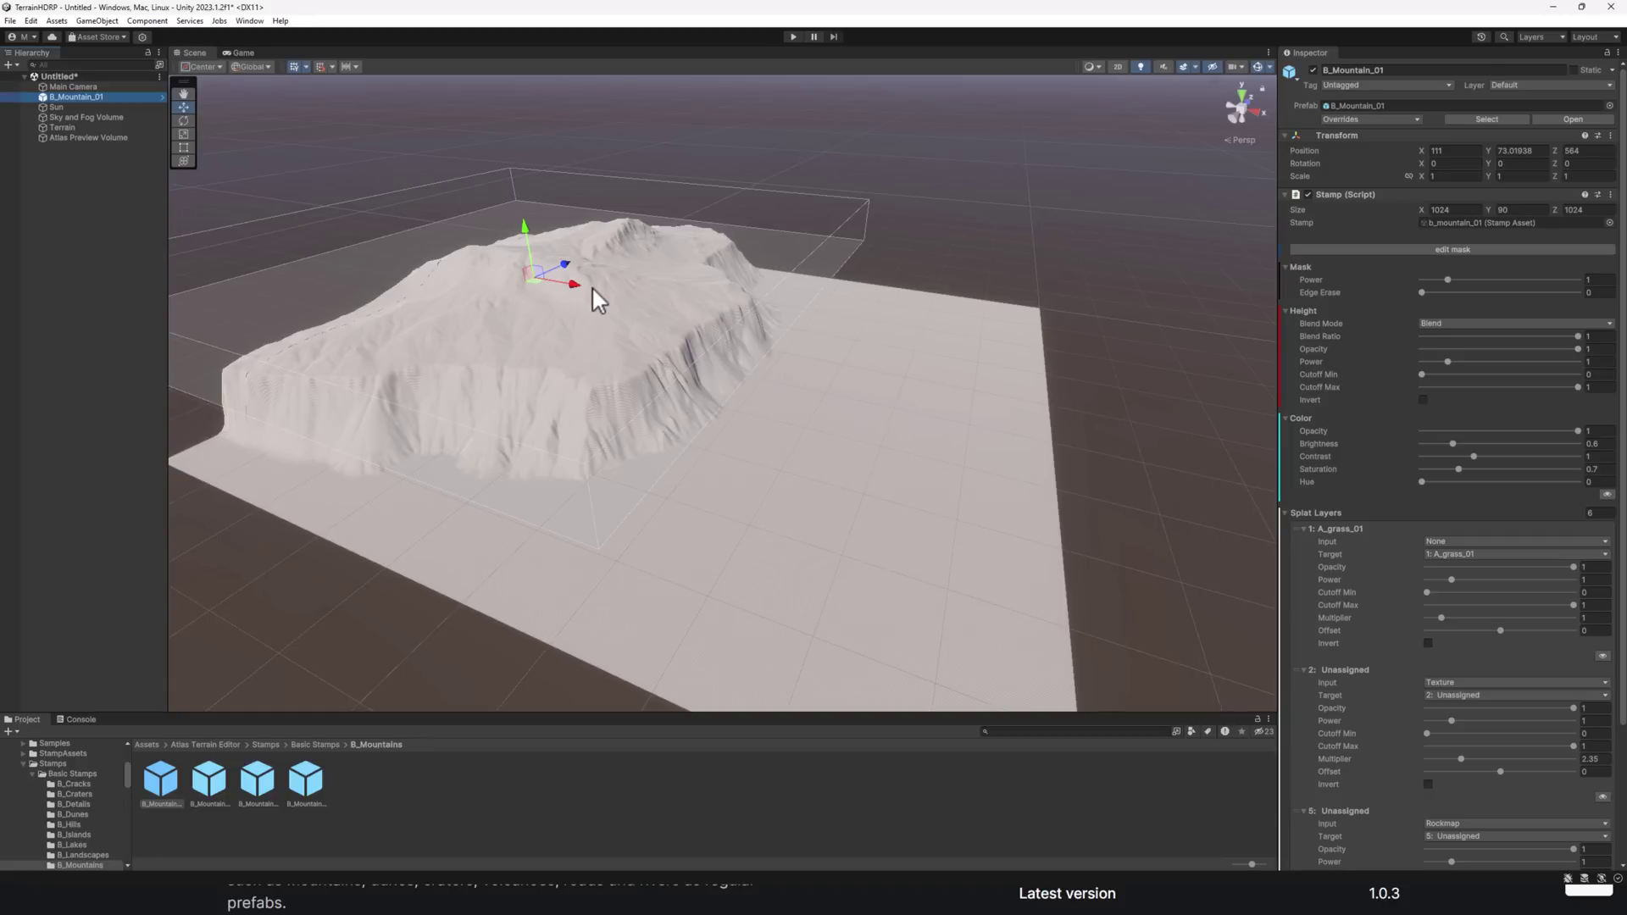
# Step: Drop the B_Hill_05 stamp from Basic Stamps > B_Hills onto the terrain
pyautogui.click(313, 745)
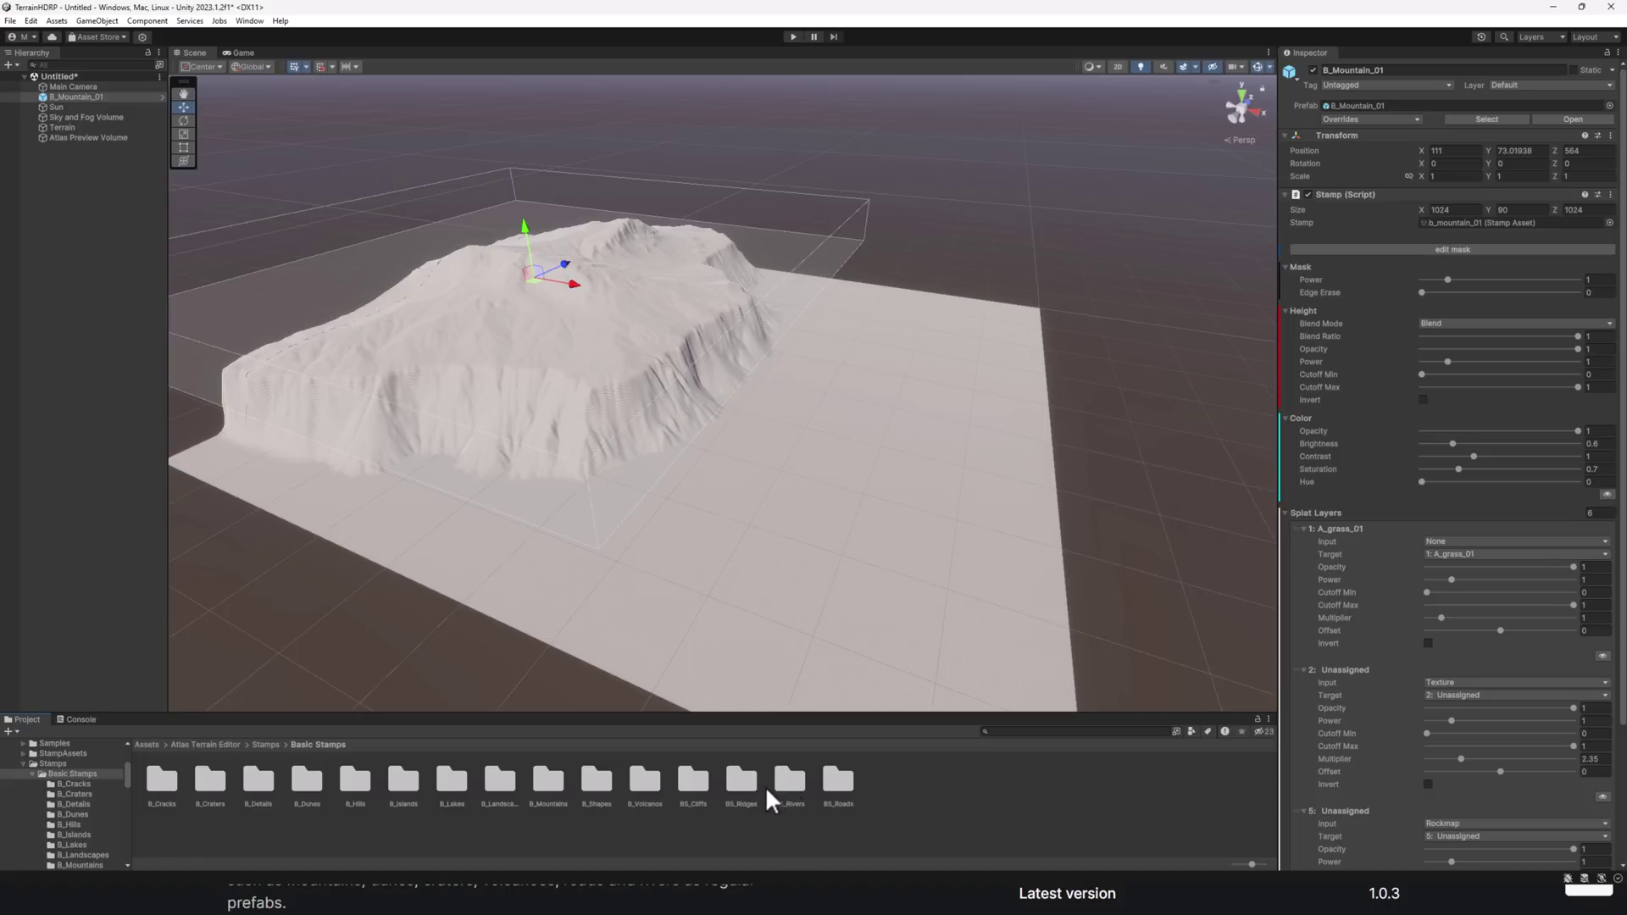
pyautogui.doubleClick(354, 780)
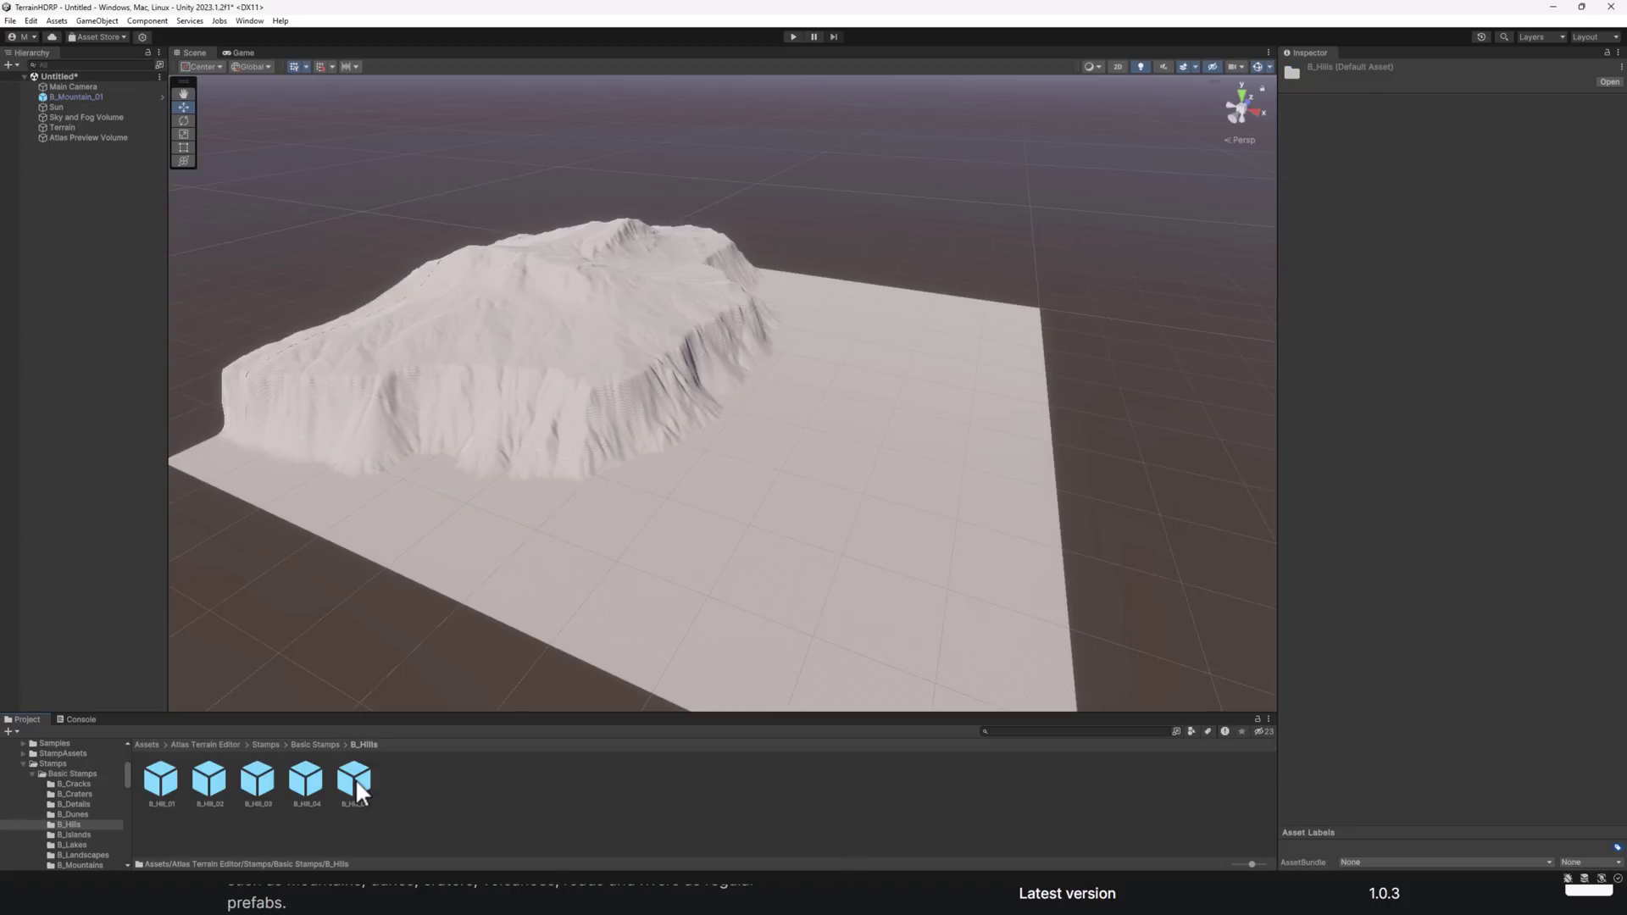
pyautogui.moveTo(354, 778); pyautogui.dragTo(827, 624)
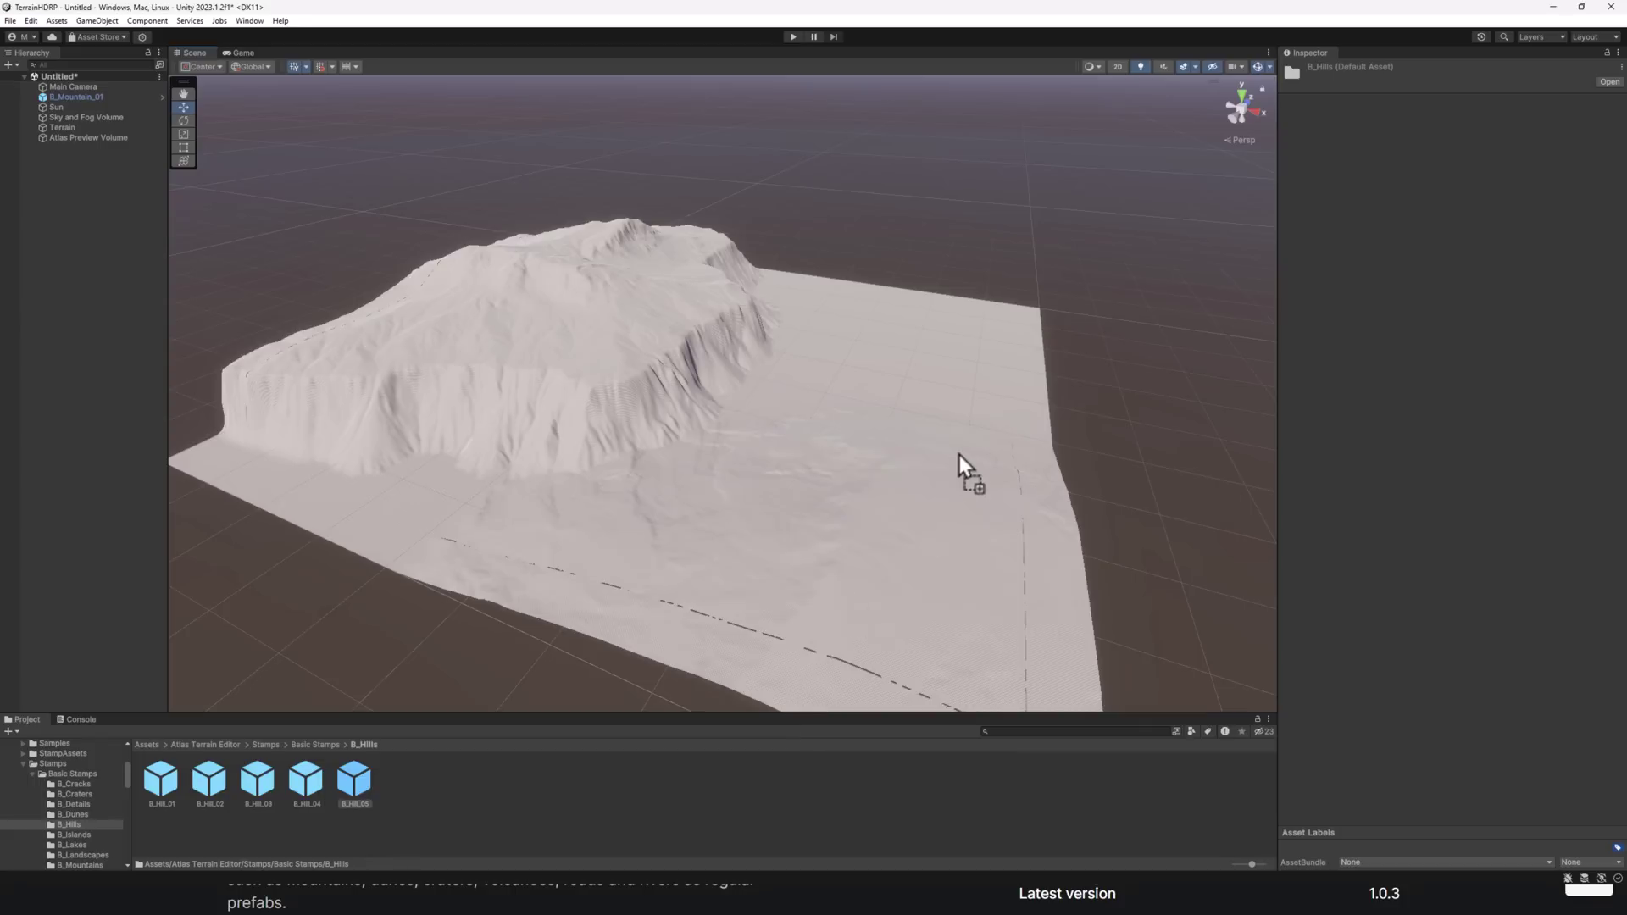
pyautogui.moveTo(960, 456); pyautogui.dragTo(959, 455)
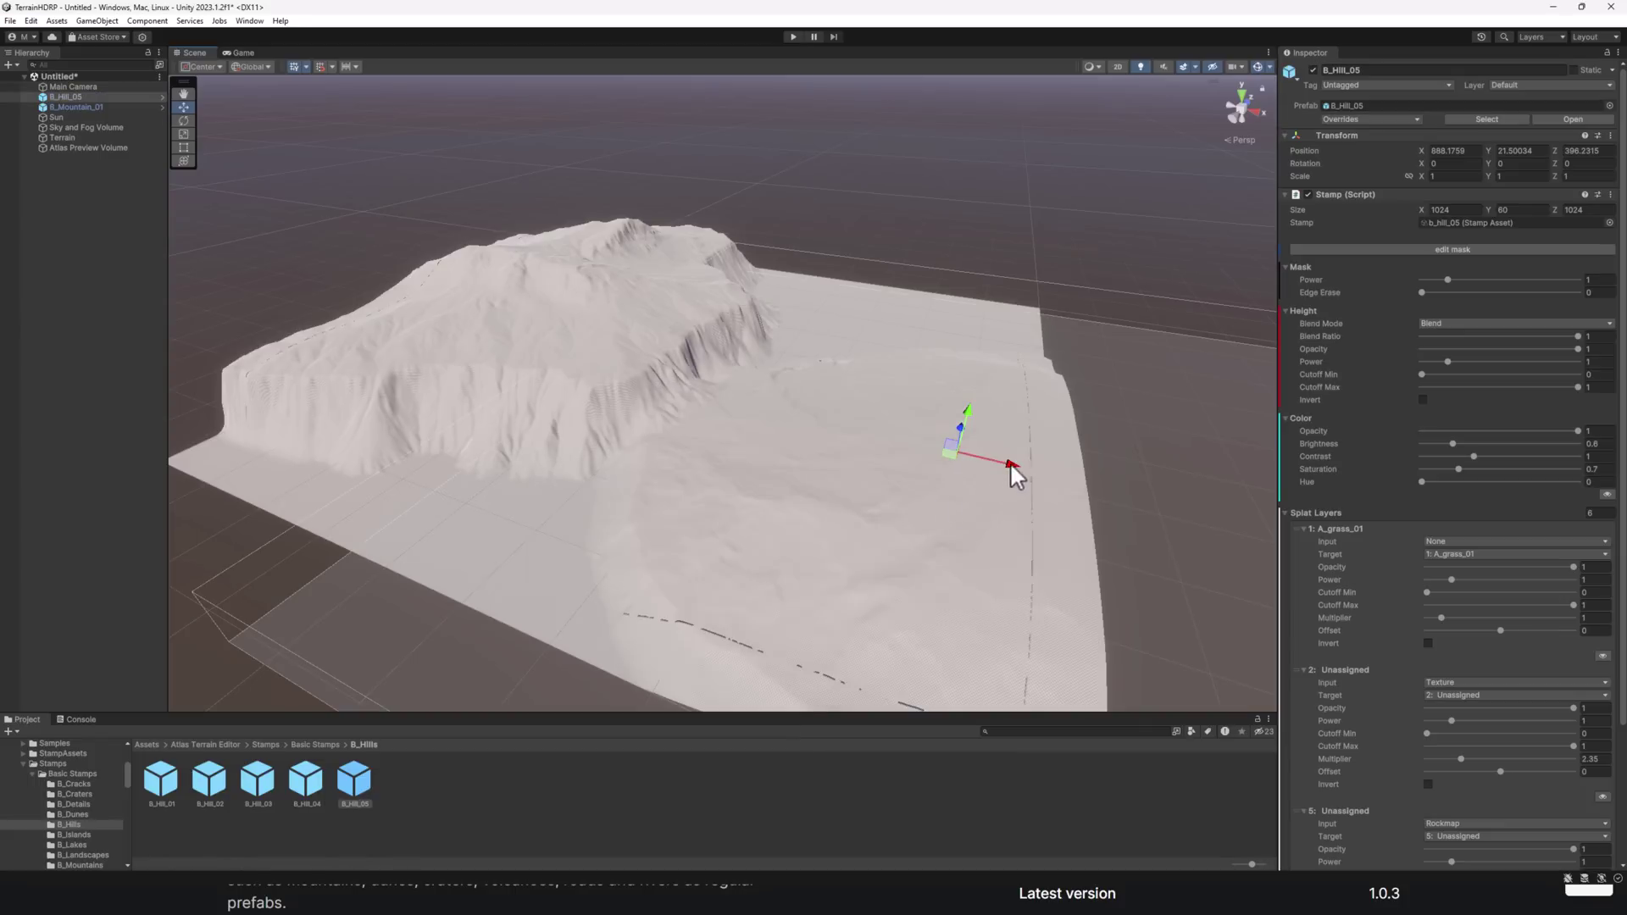
# Step: Shift the hill stamp along X and scale it down to about 0.76
pyautogui.moveTo(1010, 463); pyautogui.dragTo(1135, 390)
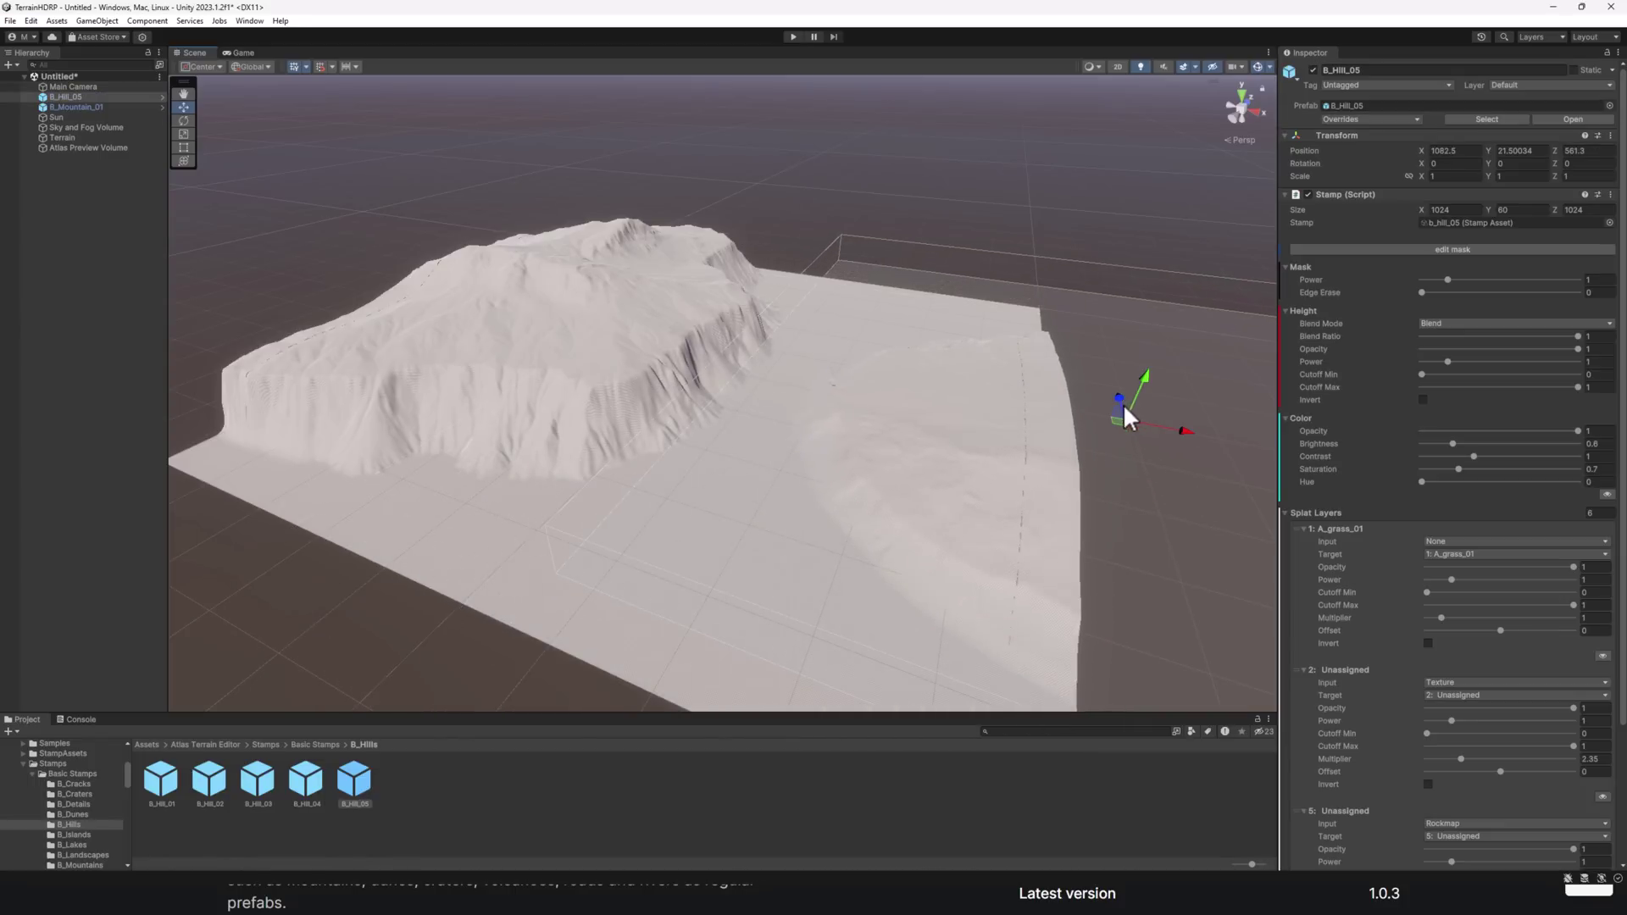
pyautogui.press('e')
pyautogui.press('r')
pyautogui.moveTo(1132, 422); pyautogui.dragTo(1097, 410)
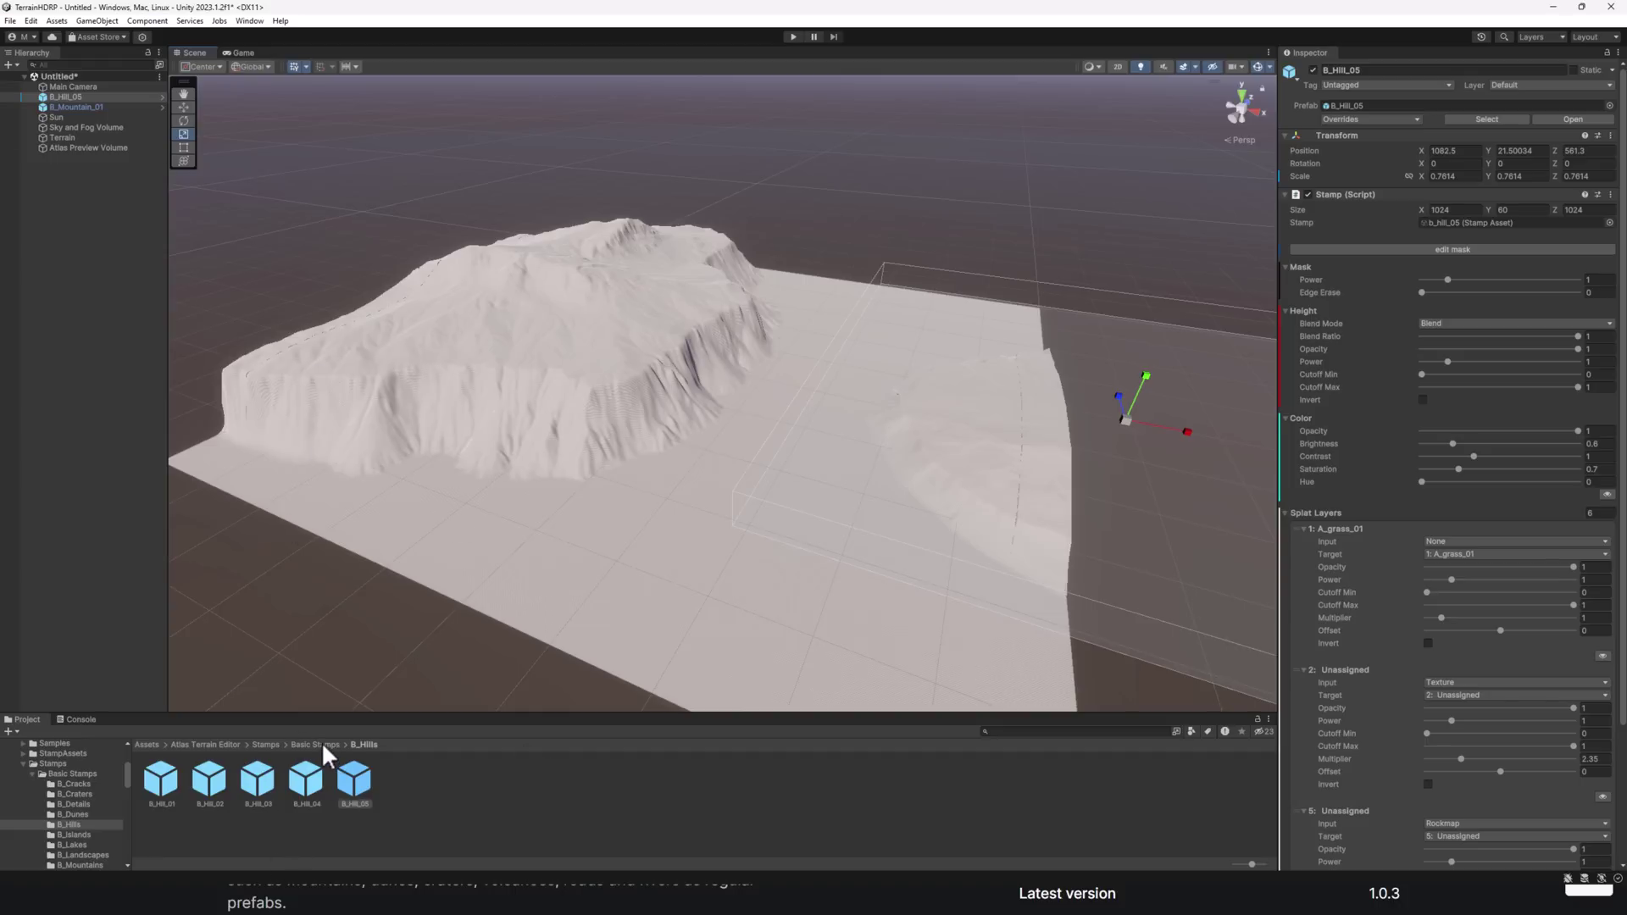
# Step: Place the BS_River_01 stamp from Stamps > Basic Stamps > BS_Rivers onto the terrain
pyautogui.click(260, 745)
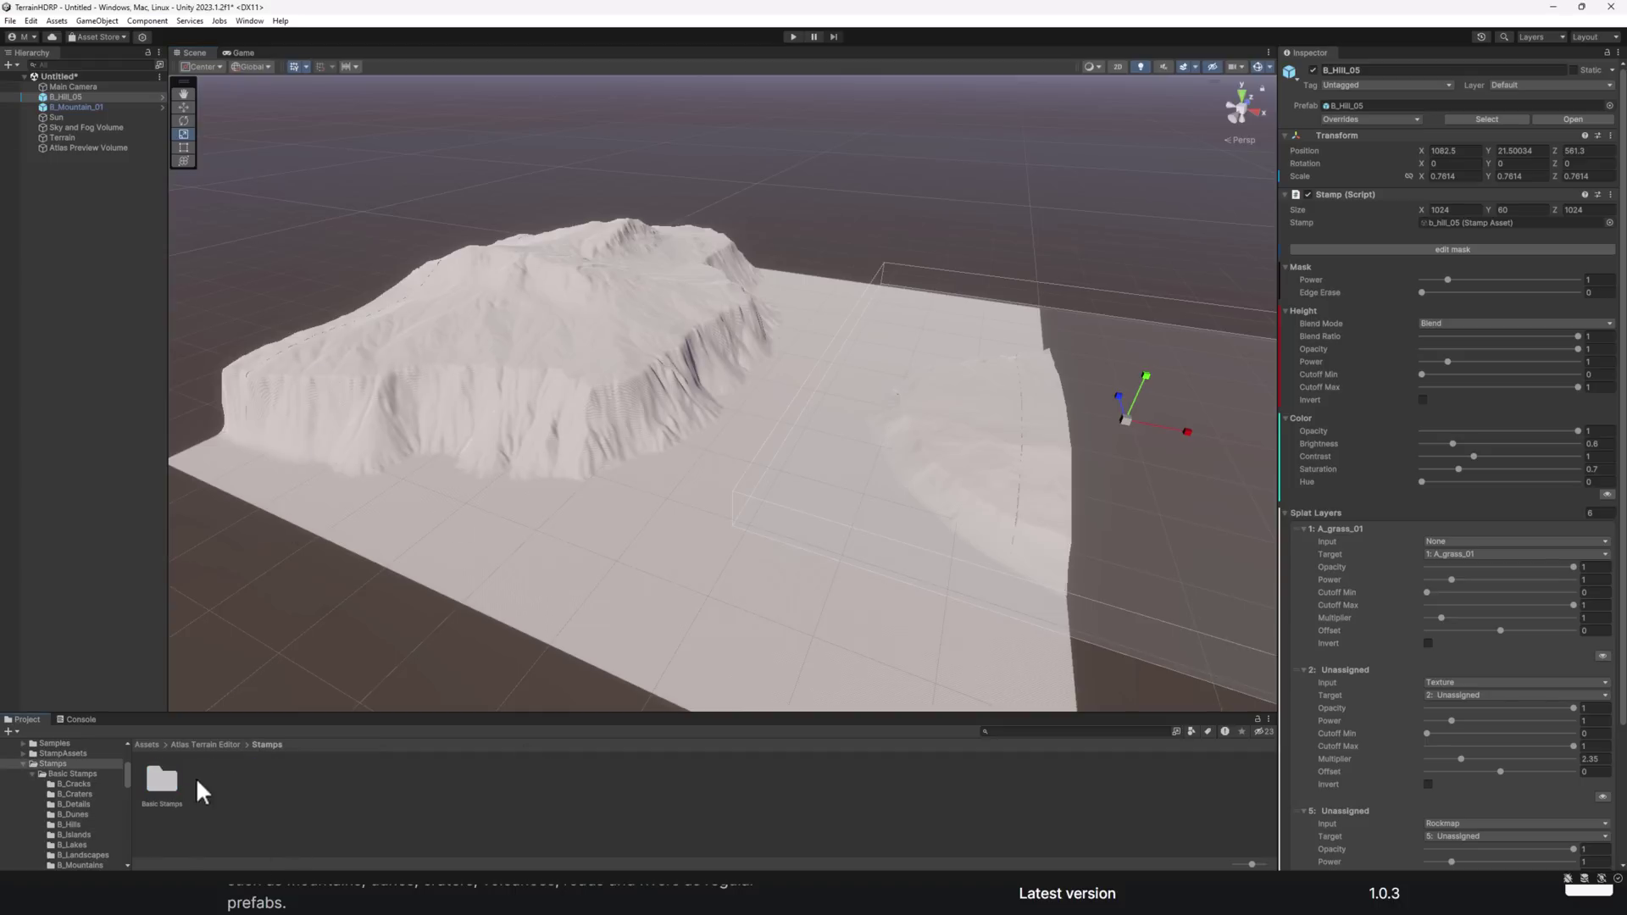
pyautogui.doubleClick(170, 782)
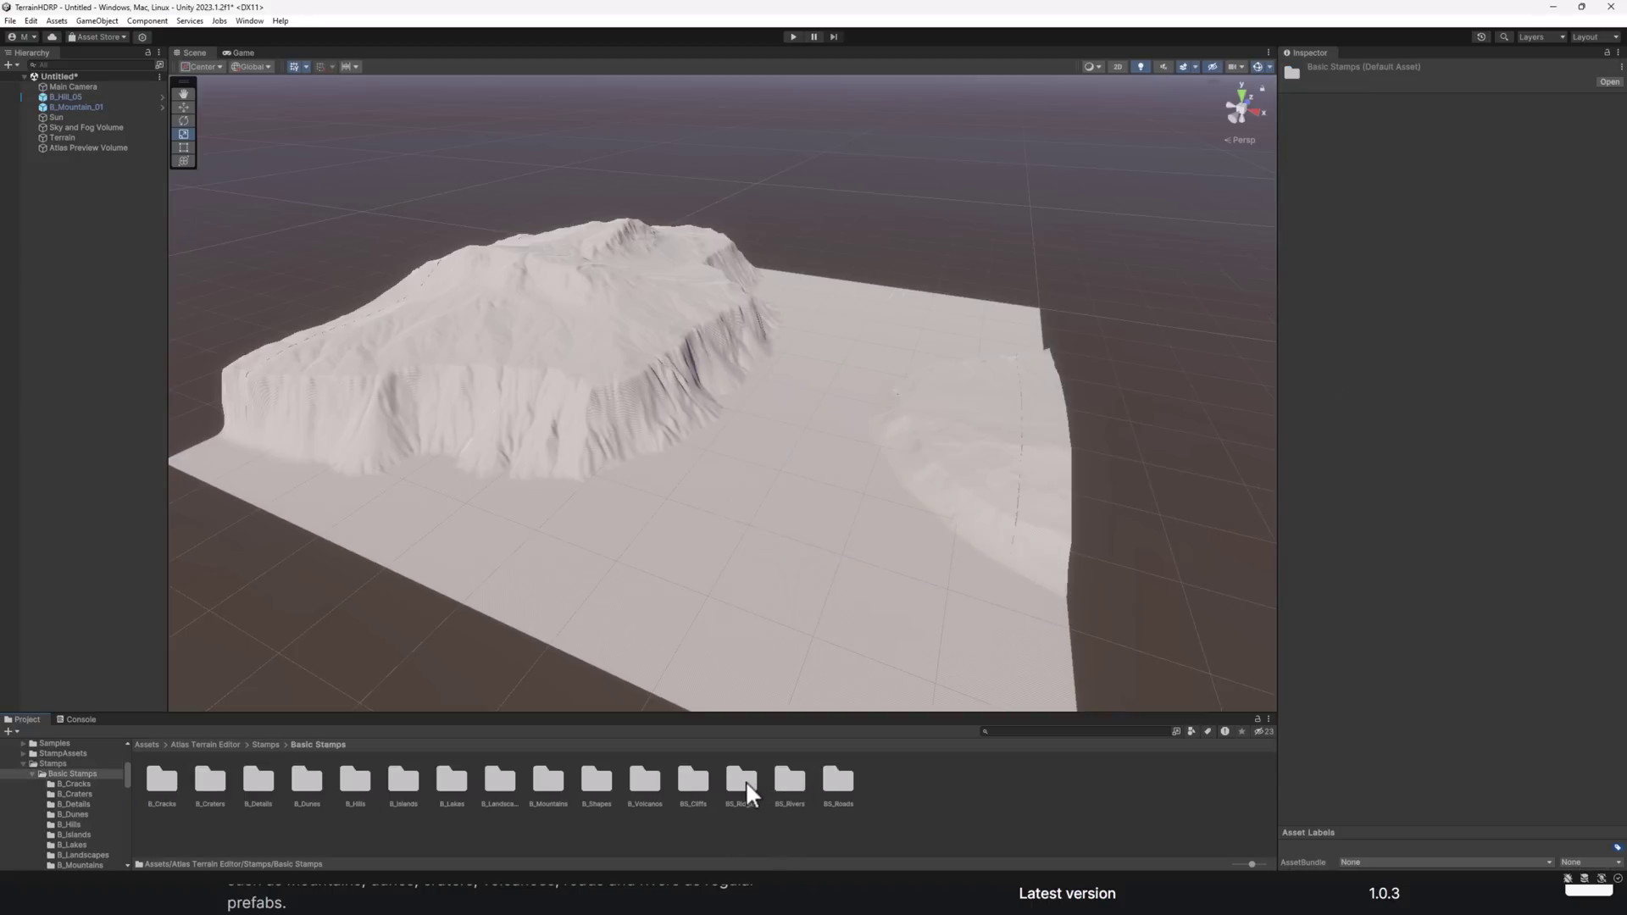
pyautogui.doubleClick(789, 780)
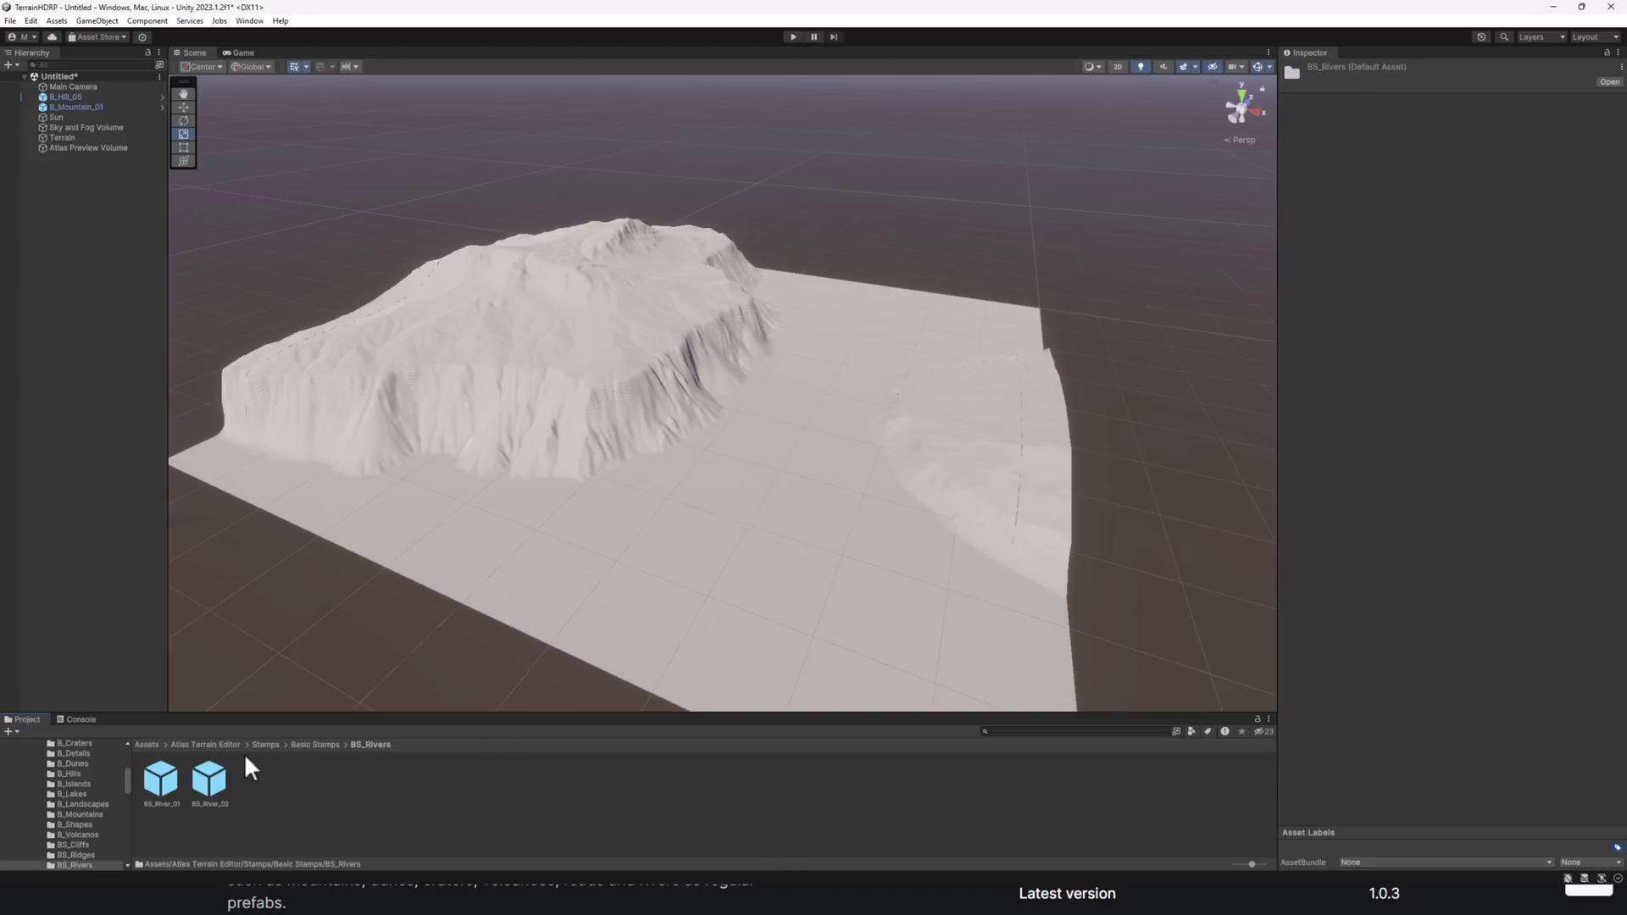
pyautogui.moveTo(159, 781); pyautogui.dragTo(731, 512)
pyautogui.moveTo(791, 445); pyautogui.dragTo(666, 640)
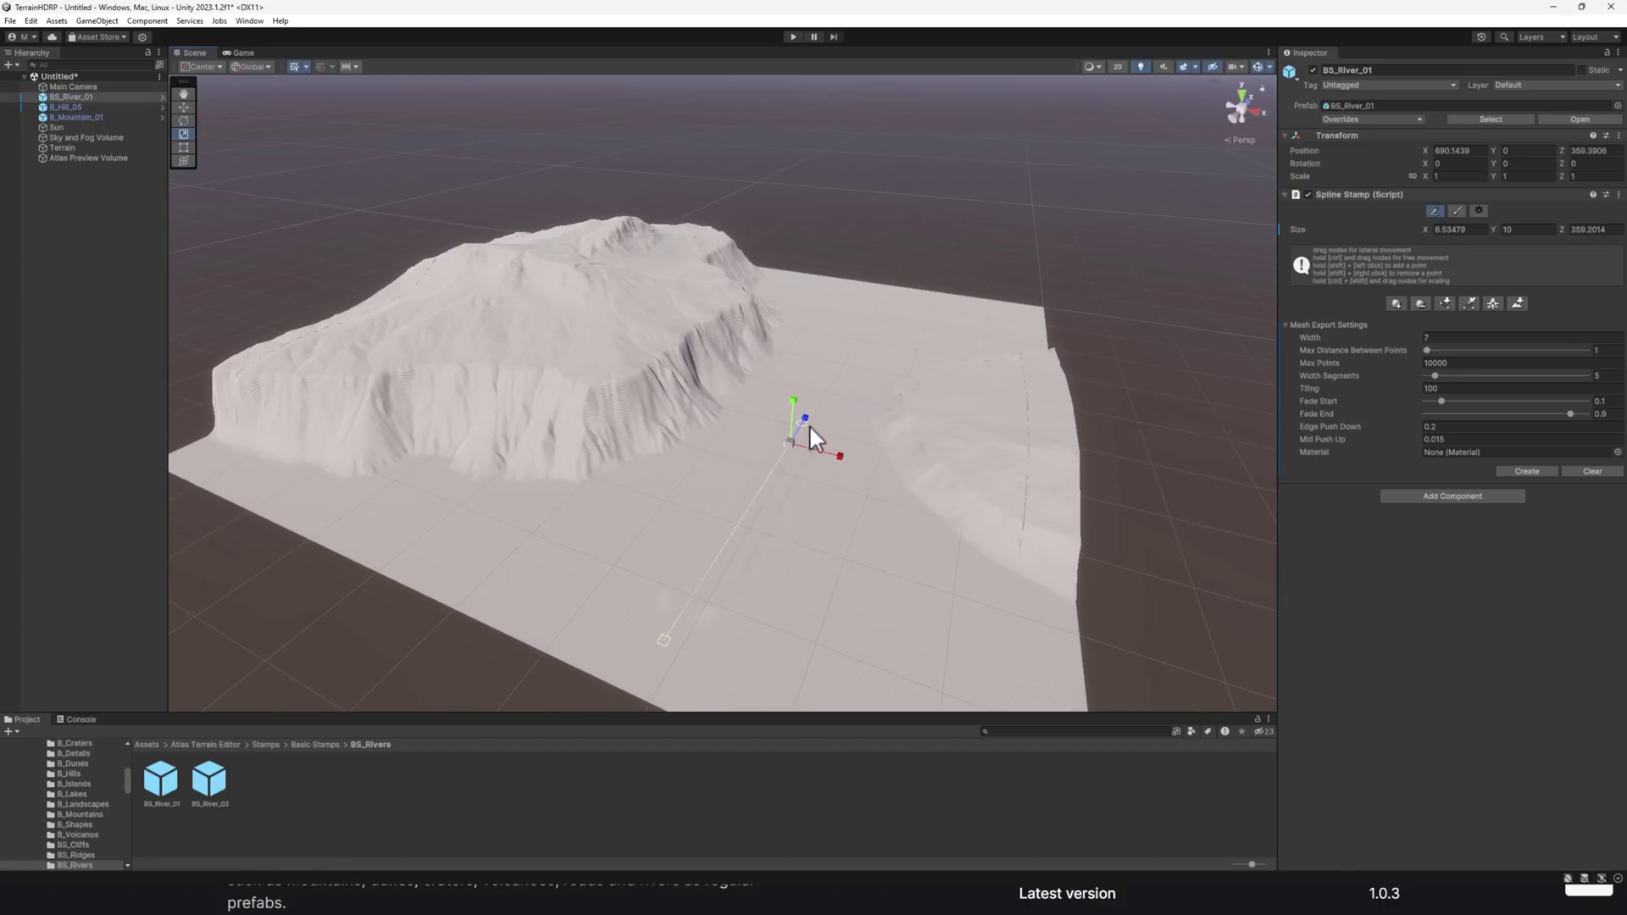
# Step: Extend the river spline with new nodes and set its material to Water
pyautogui.moveTo(805, 423); pyautogui.dragTo(878, 325)
pyautogui.click(1617, 452)
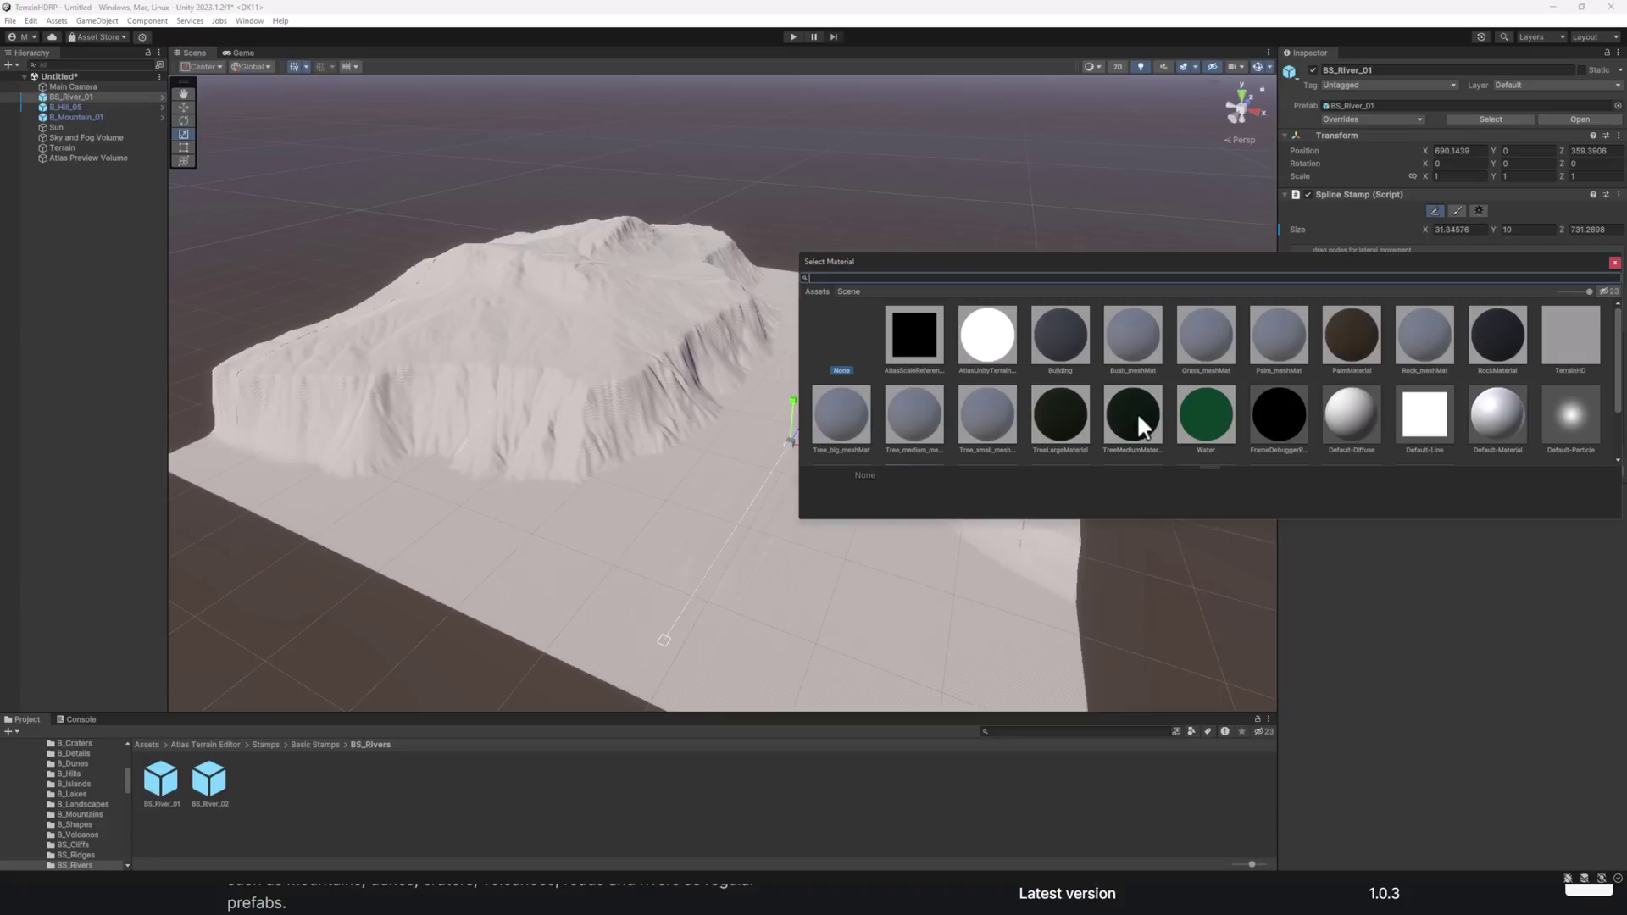
pyautogui.click(1180, 419)
pyautogui.doubleClick(1190, 415)
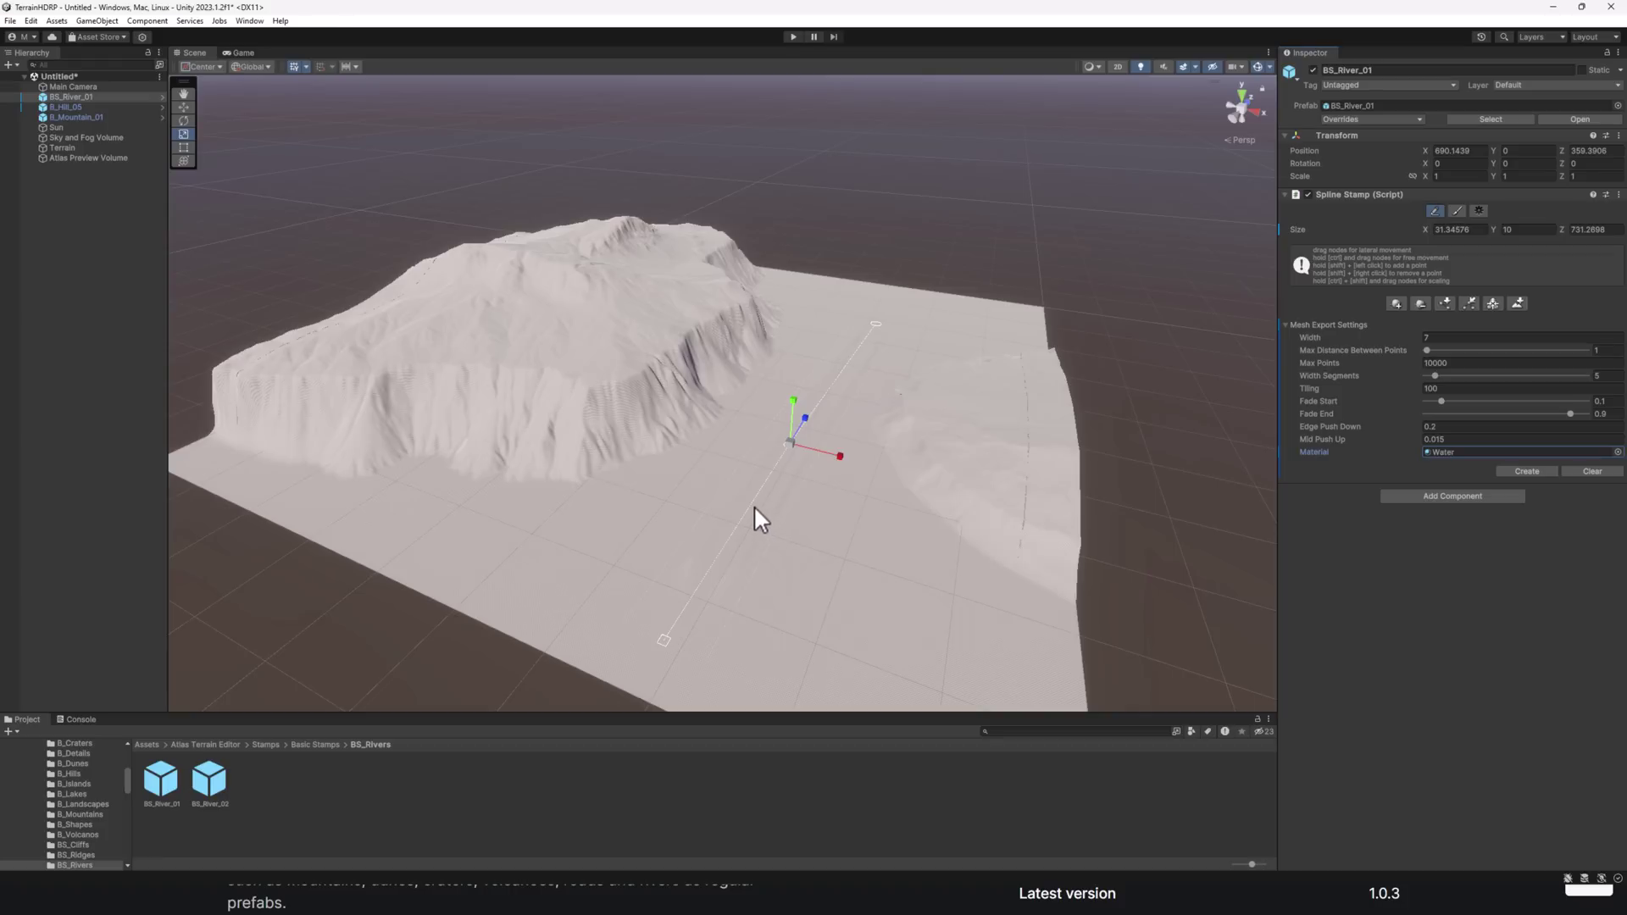
pyautogui.keyDown('shift'); pyautogui.moveTo(752, 505); pyautogui.dragTo(829, 495); pyautogui.keyUp('shift')
# Step: Add and move BS_River_01 spline nodes to bend the river into a winding curve
pyautogui.click(835, 376)
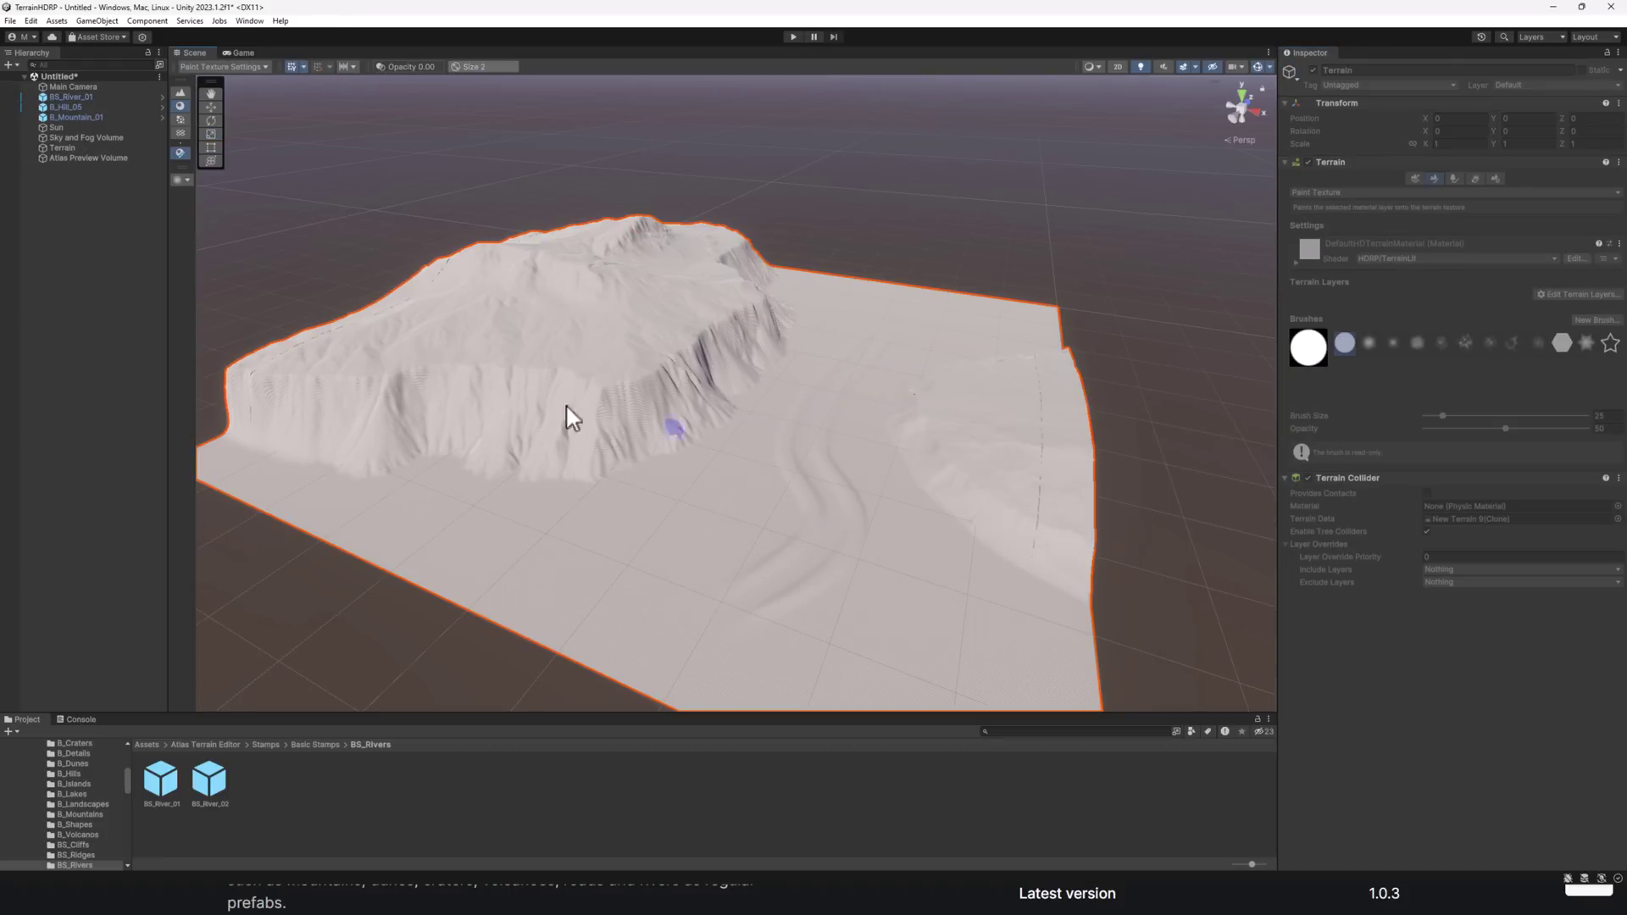
pyautogui.click(80, 96)
pyautogui.keyDown('shift'); pyautogui.click(836, 377); pyautogui.keyUp('shift')
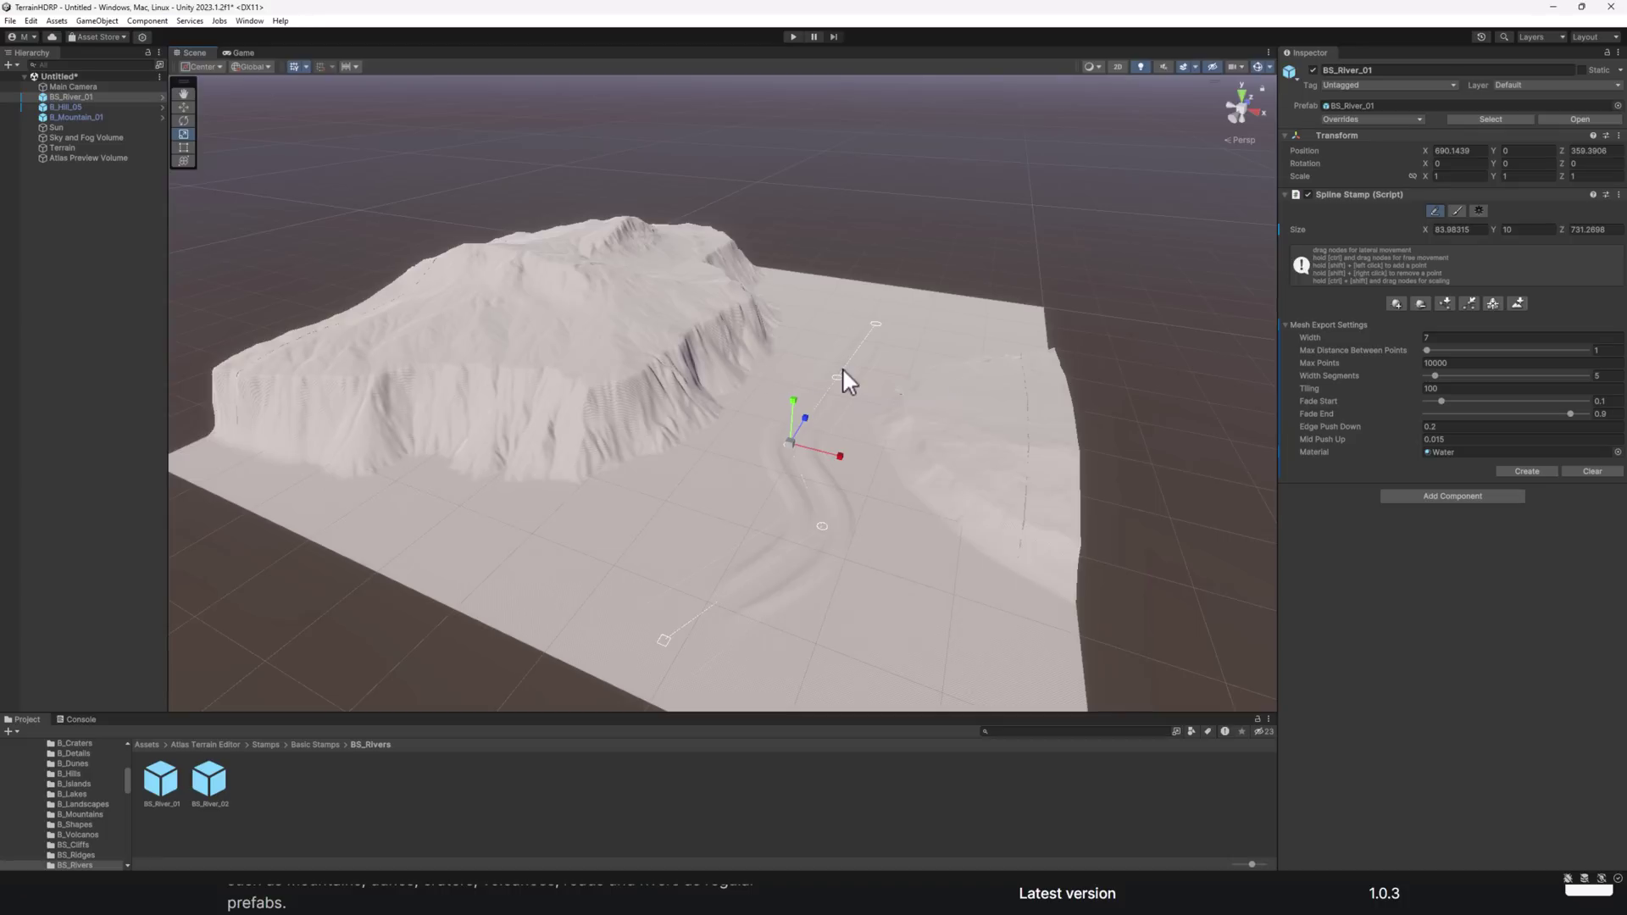
pyautogui.moveTo(825, 373); pyautogui.dragTo(806, 357)
pyautogui.moveTo(899, 317); pyautogui.dragTo(921, 306)
# Step: Render the Atlas Preview Volume, proceed with the terrain edit, and orbit to inspect it
pyautogui.click(85, 158)
pyautogui.click(1455, 187)
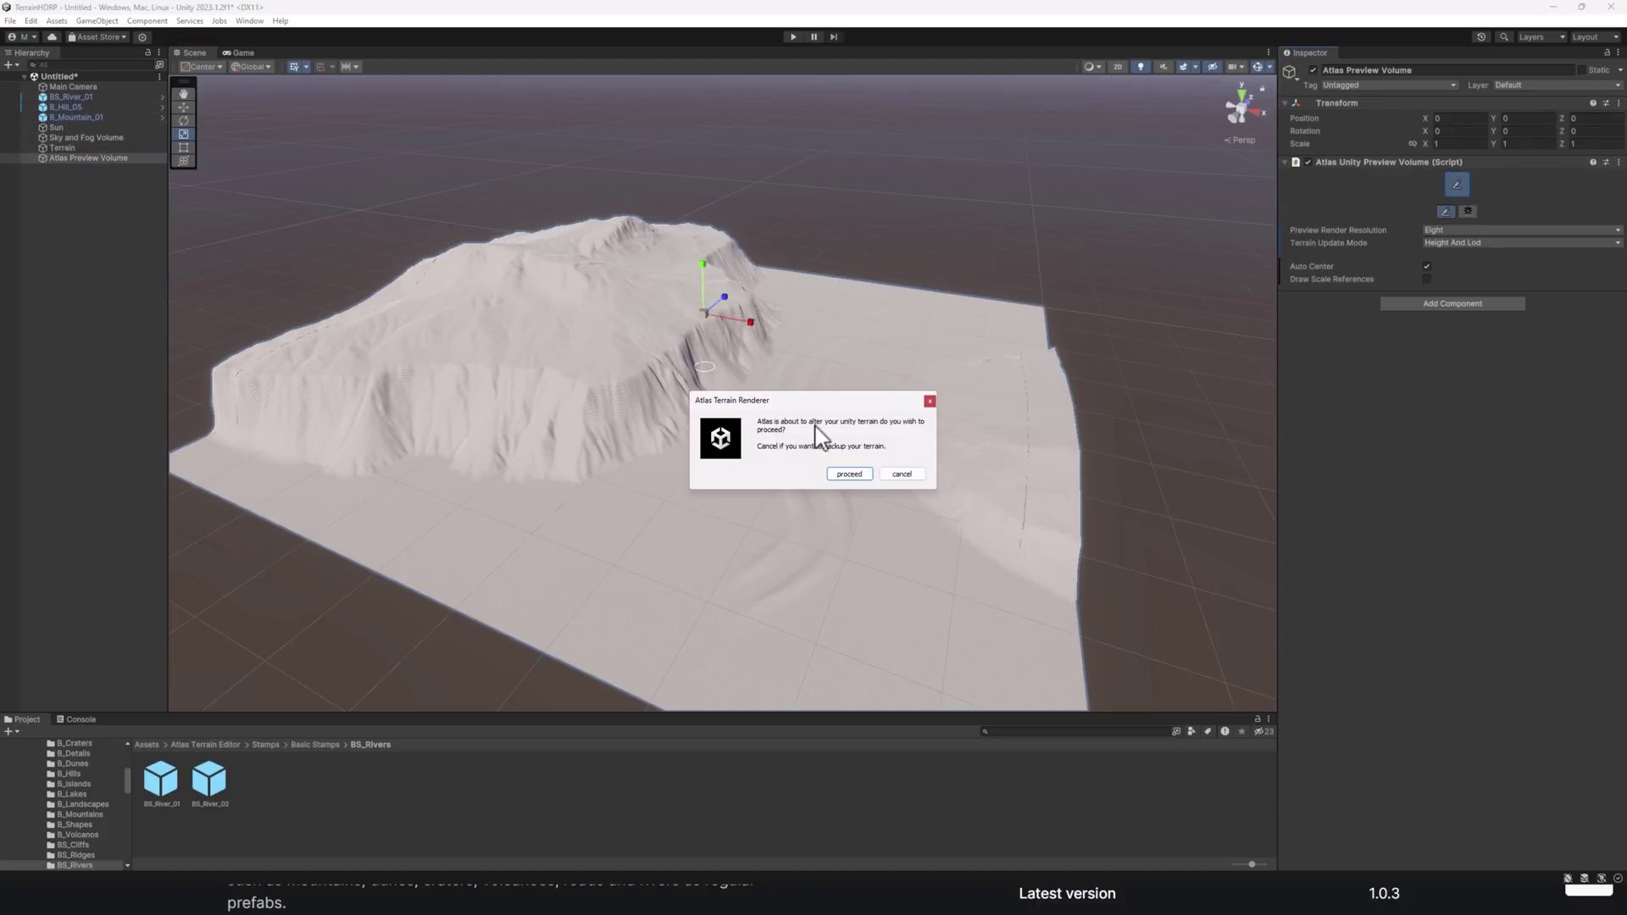
pyautogui.click(852, 473)
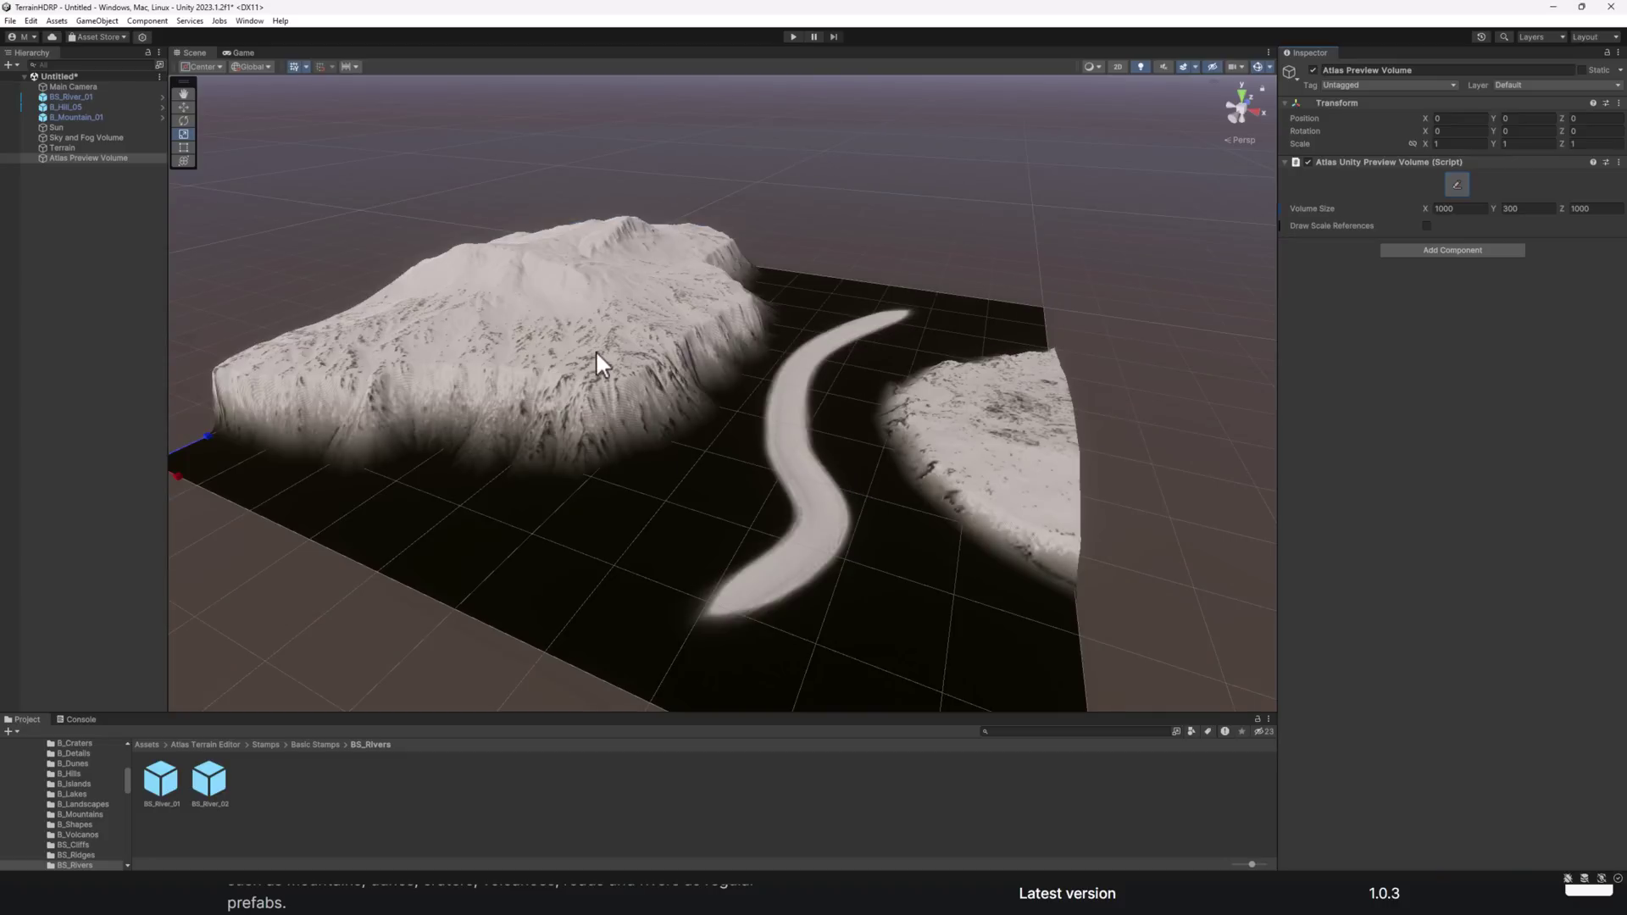
pyautogui.keyDown('alt'); pyautogui.moveTo(828, 498); pyautogui.dragTo(755, 462); pyautogui.keyUp('alt')
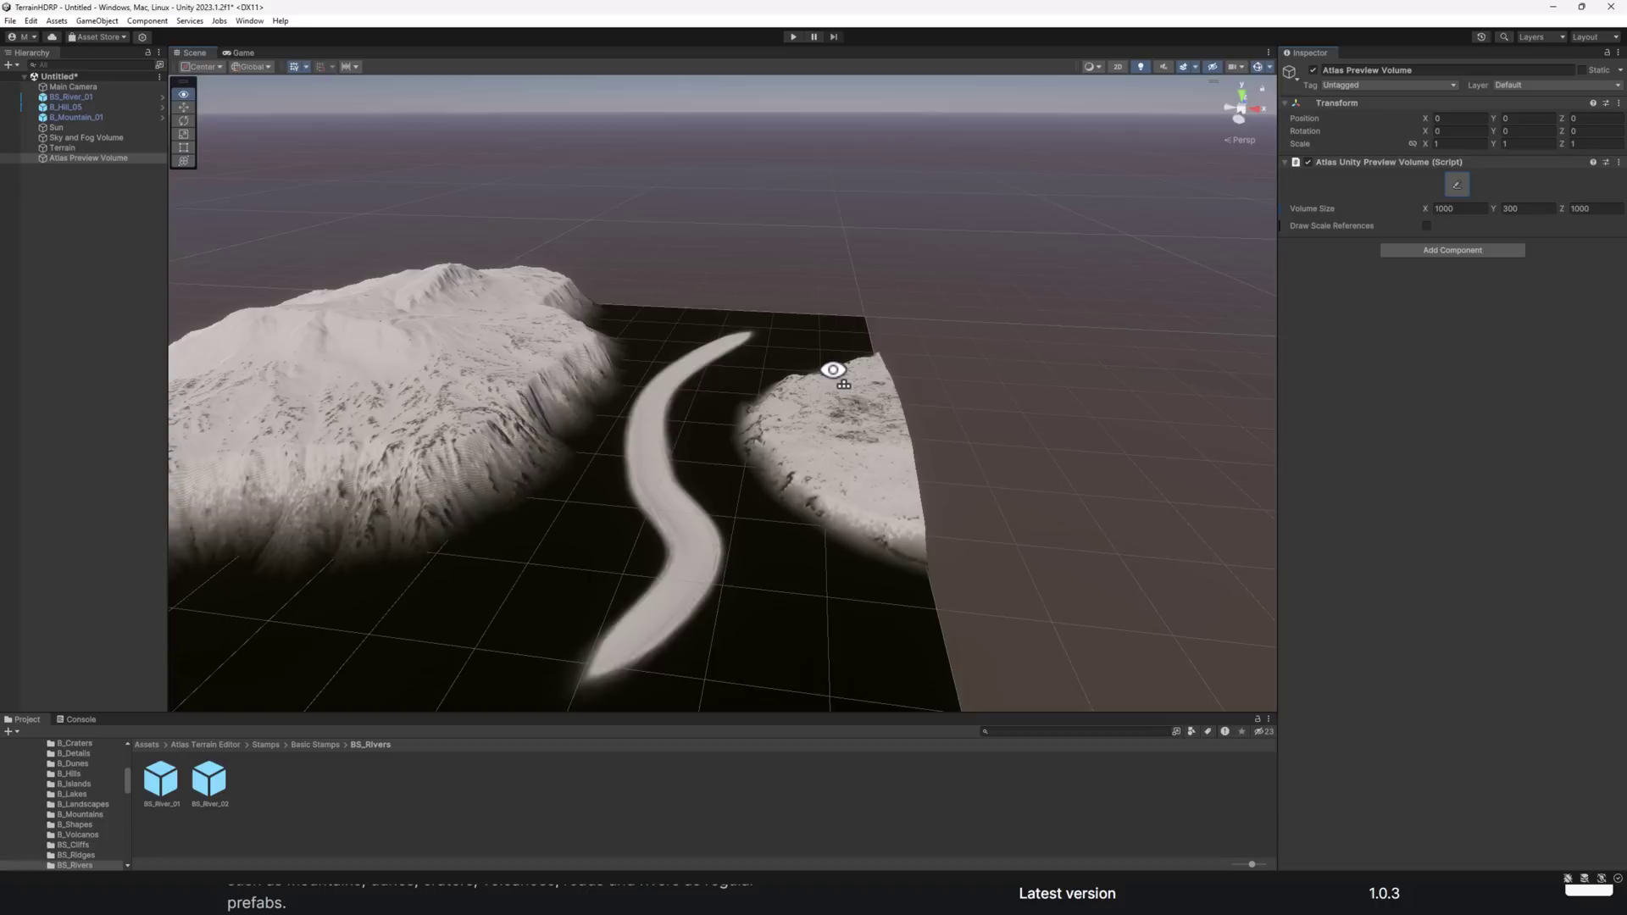
pyautogui.keyDown('alt'); pyautogui.moveTo(831, 367); pyautogui.dragTo(812, 374); pyautogui.keyUp('alt')
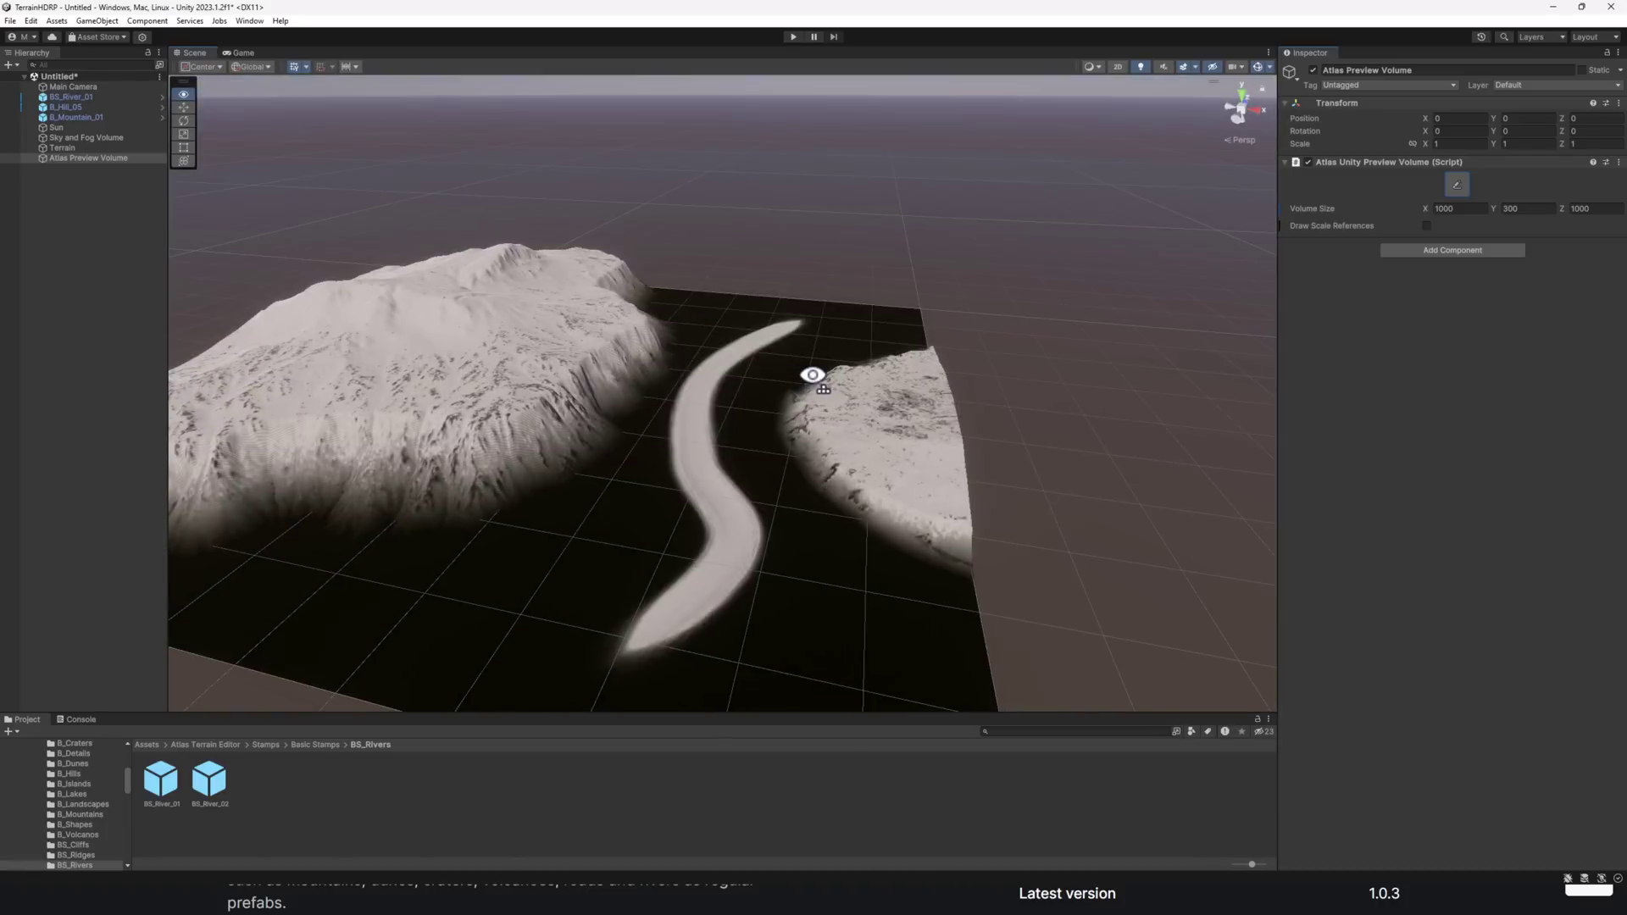
# Step: Create a Scatter Rule asset in the BS_Rivers folder via Create > Atlas, then minimise Unity
pyautogui.click(68, 147)
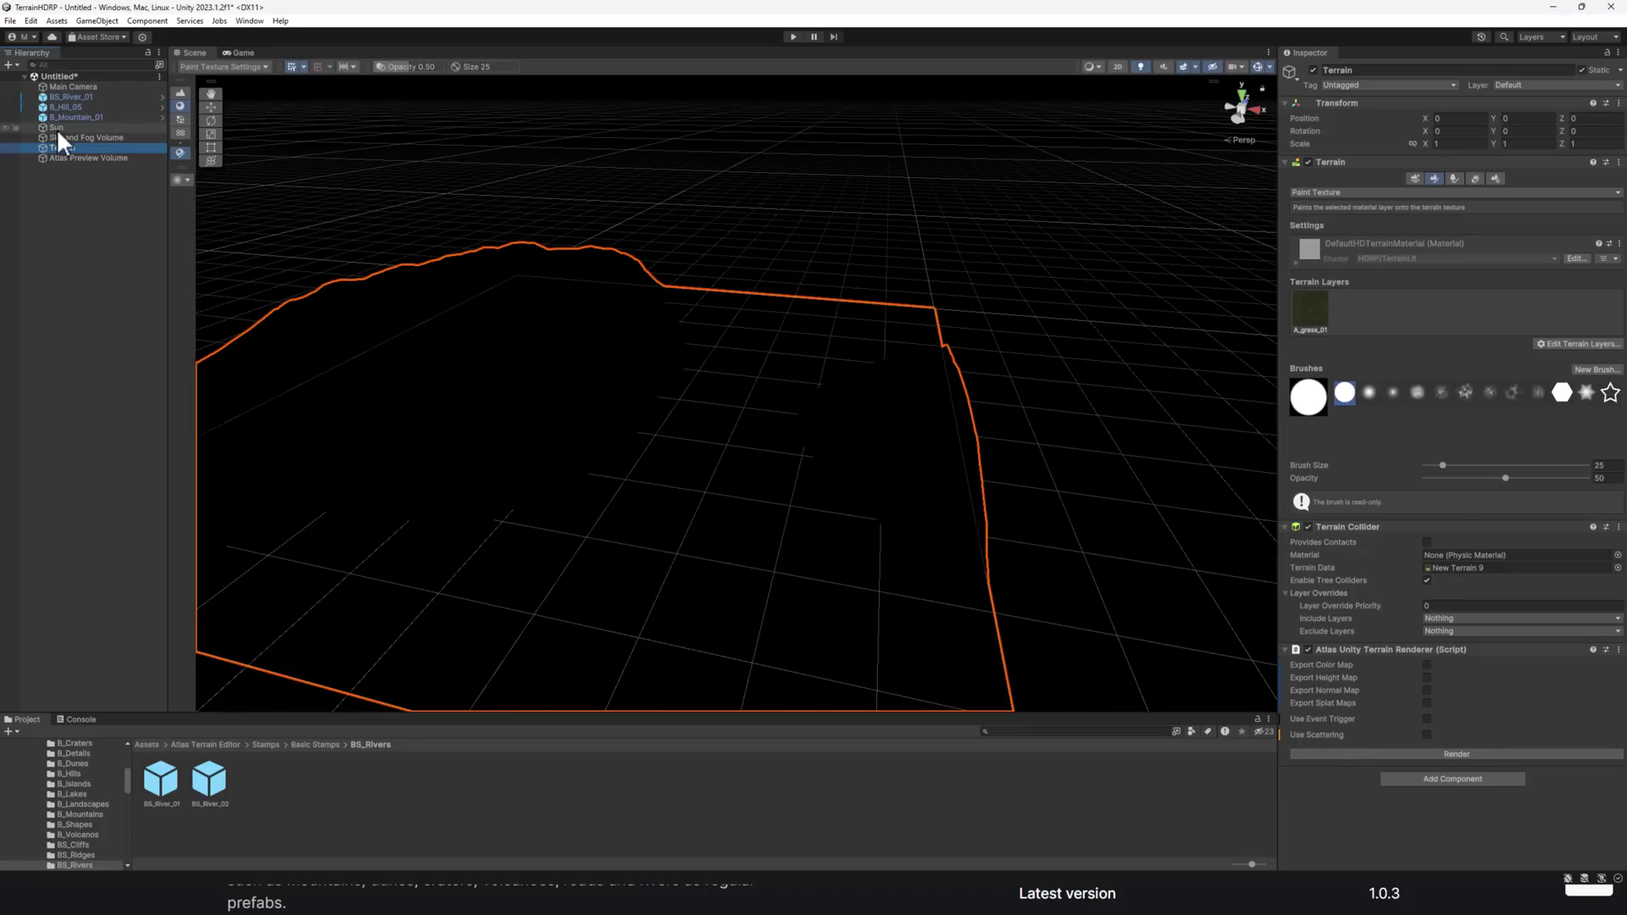
pyautogui.rightClick(796, 786)
pyautogui.moveTo(847, 431)
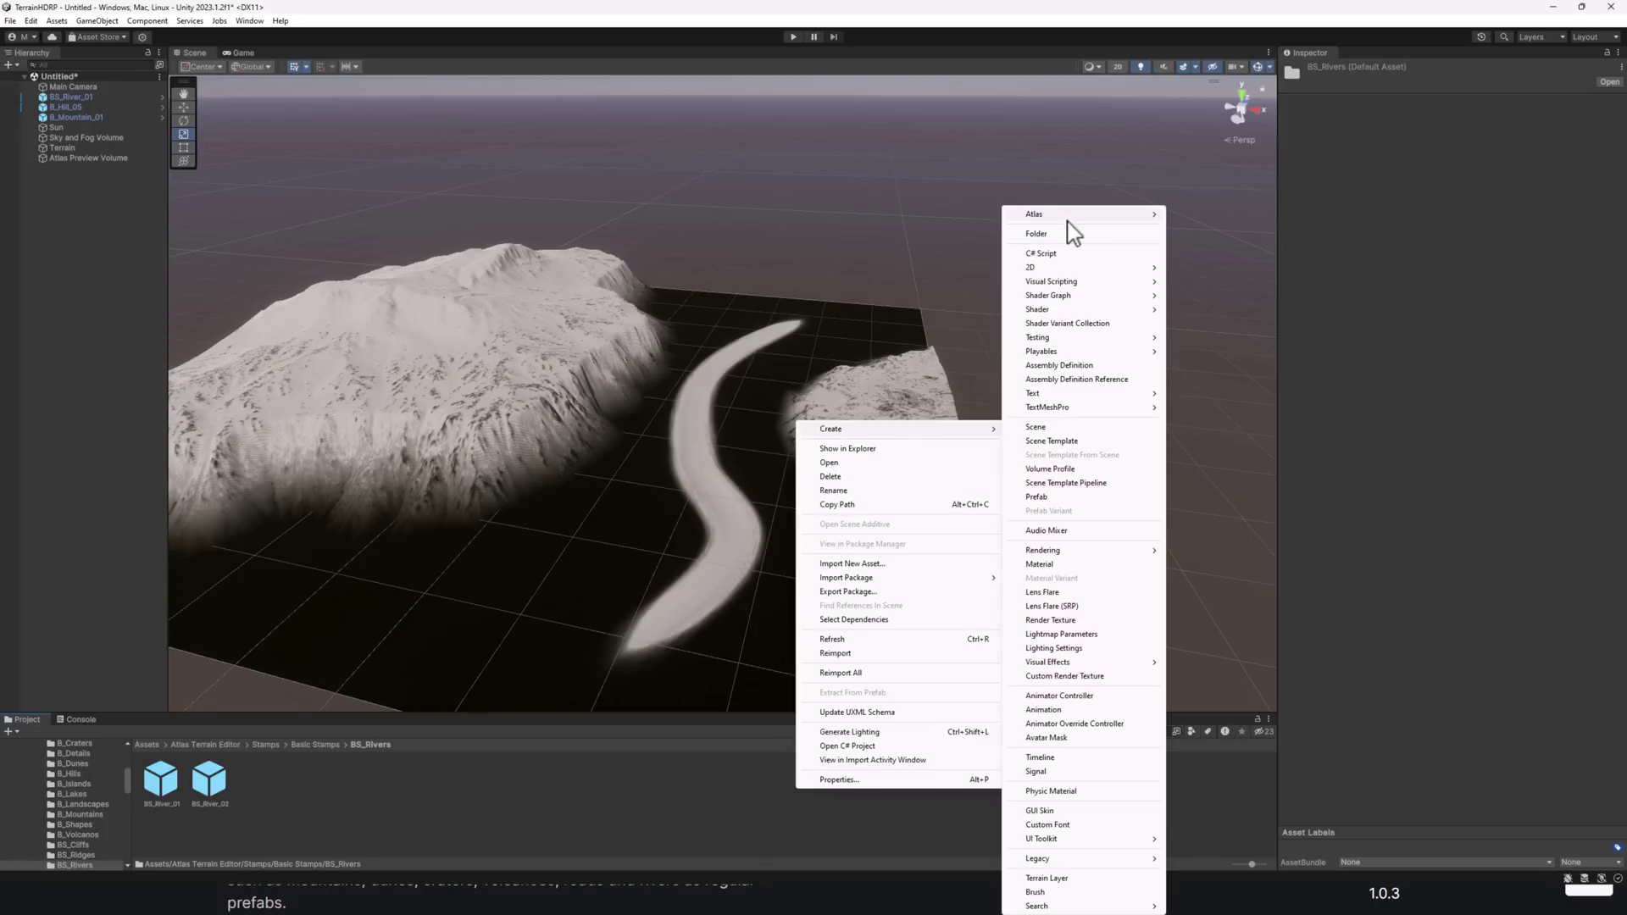
pyautogui.moveTo(1070, 217)
pyautogui.moveTo(1218, 217)
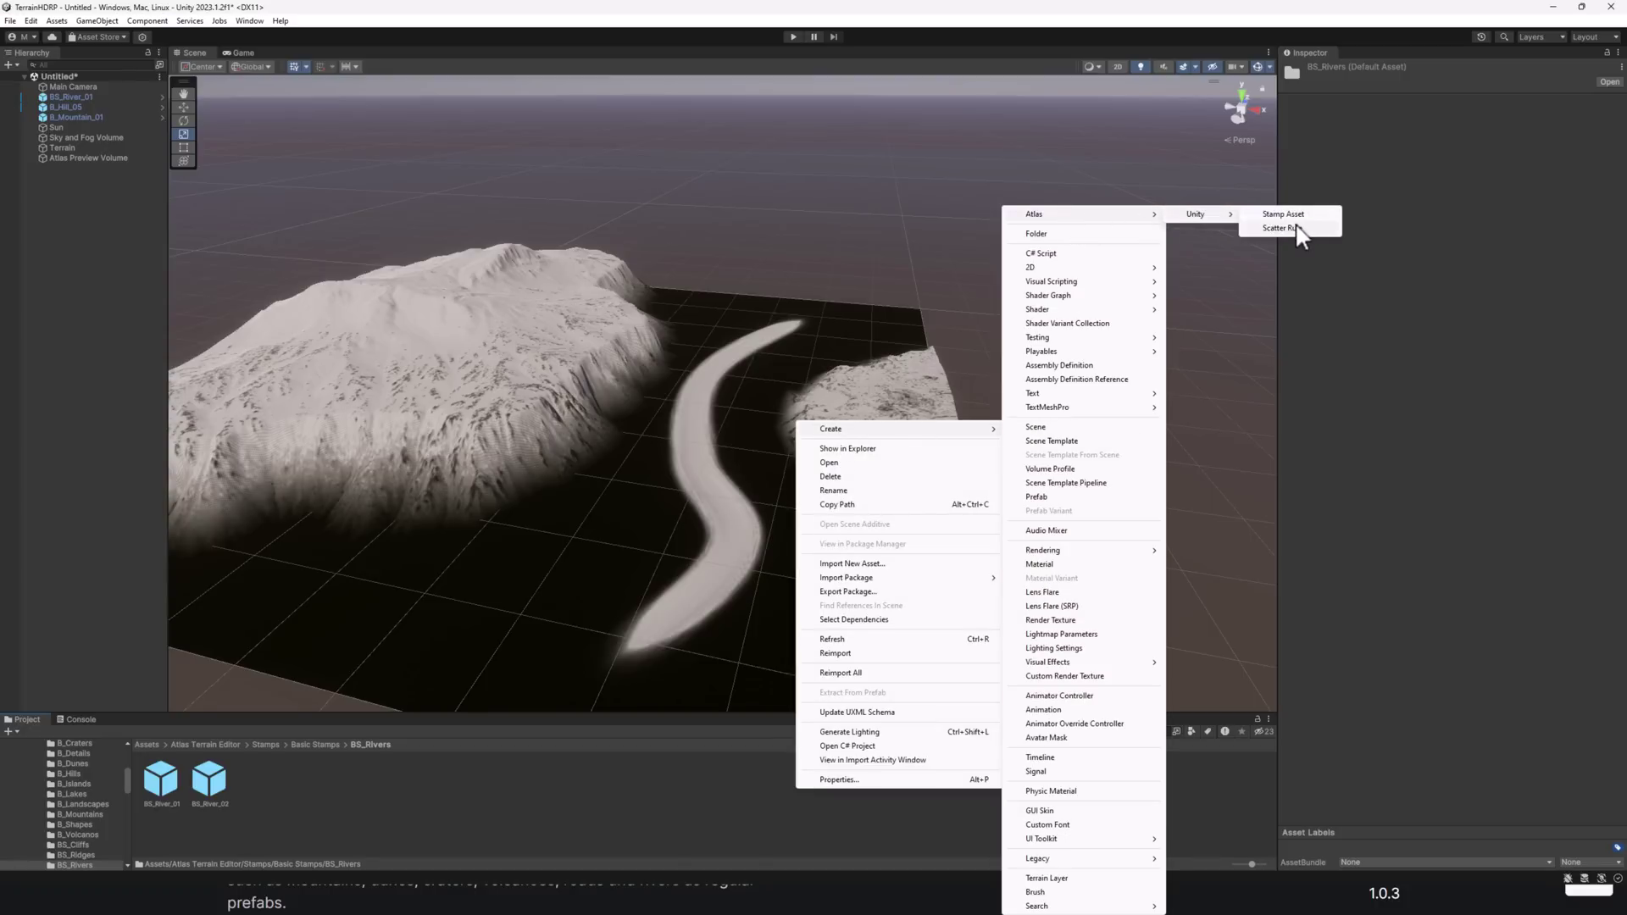
pyautogui.click(1282, 228)
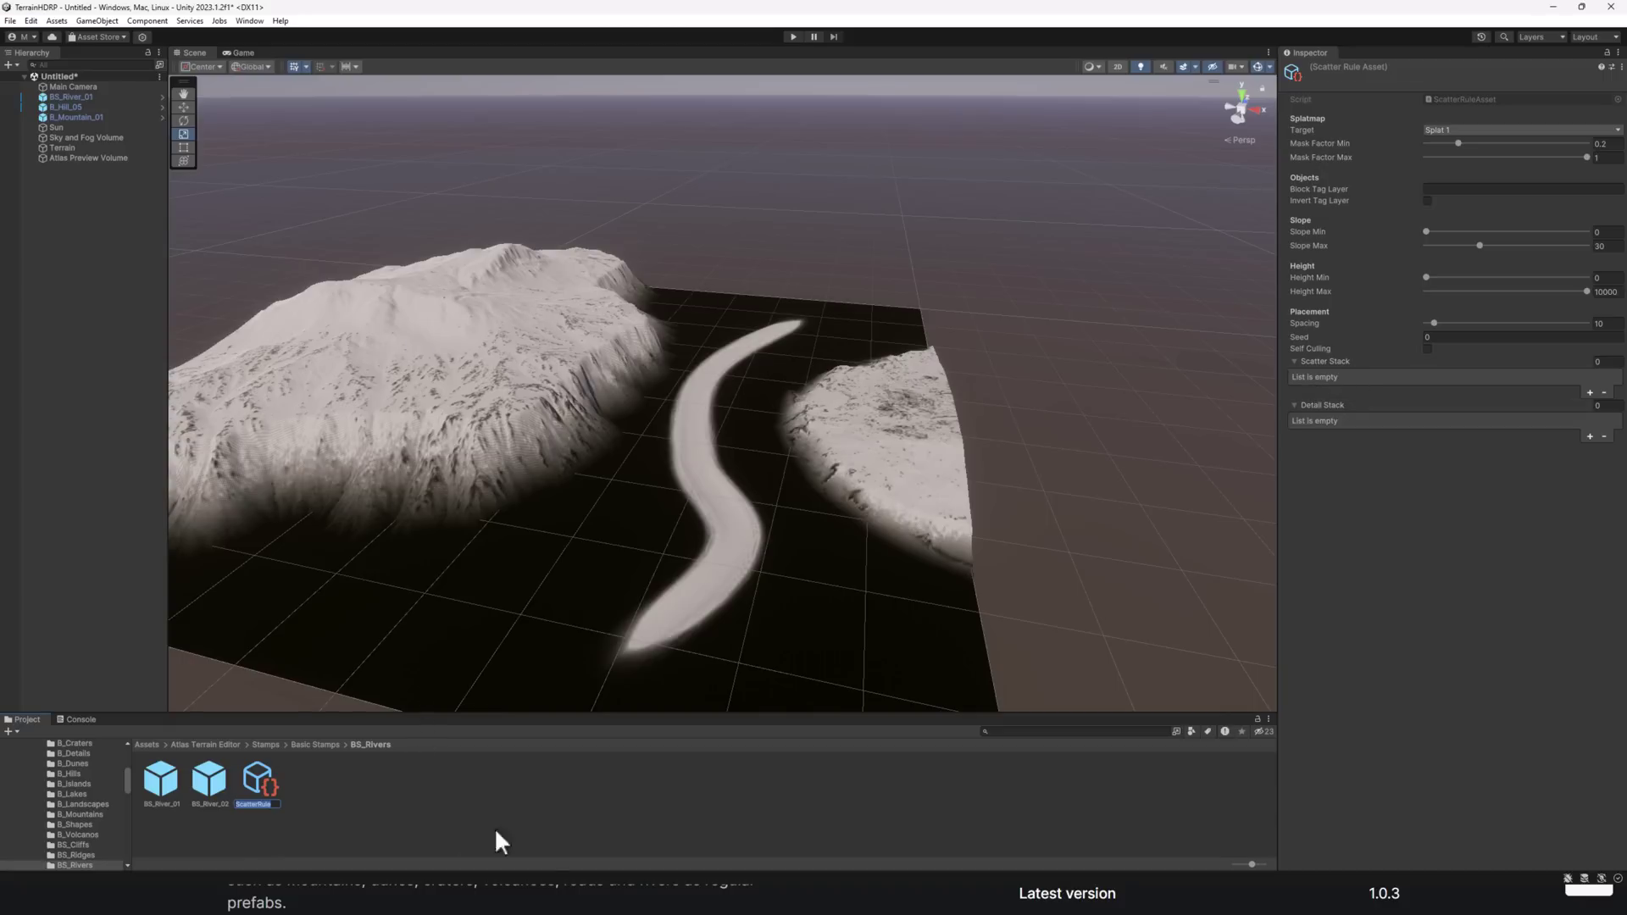
pyautogui.click(608, 911)
# Step: Switch to Unity to re-render the terrain with Atlas, then return to the Asset Store
pyautogui.scroll(-5, 680, 826)
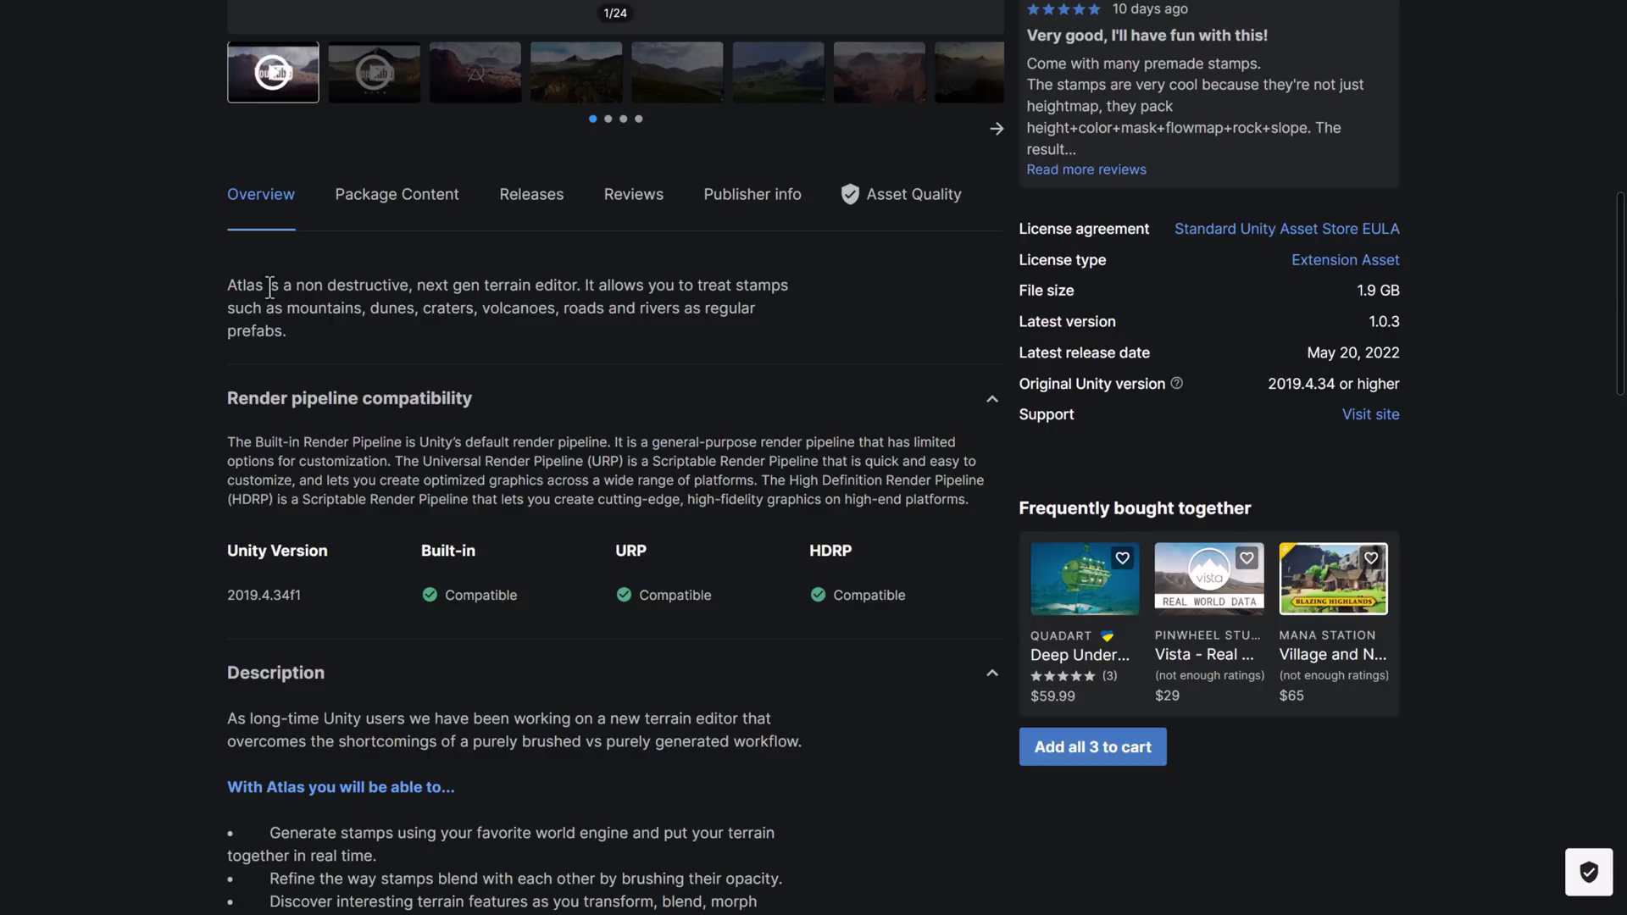
pyautogui.hotkey('alt', 'Tab')
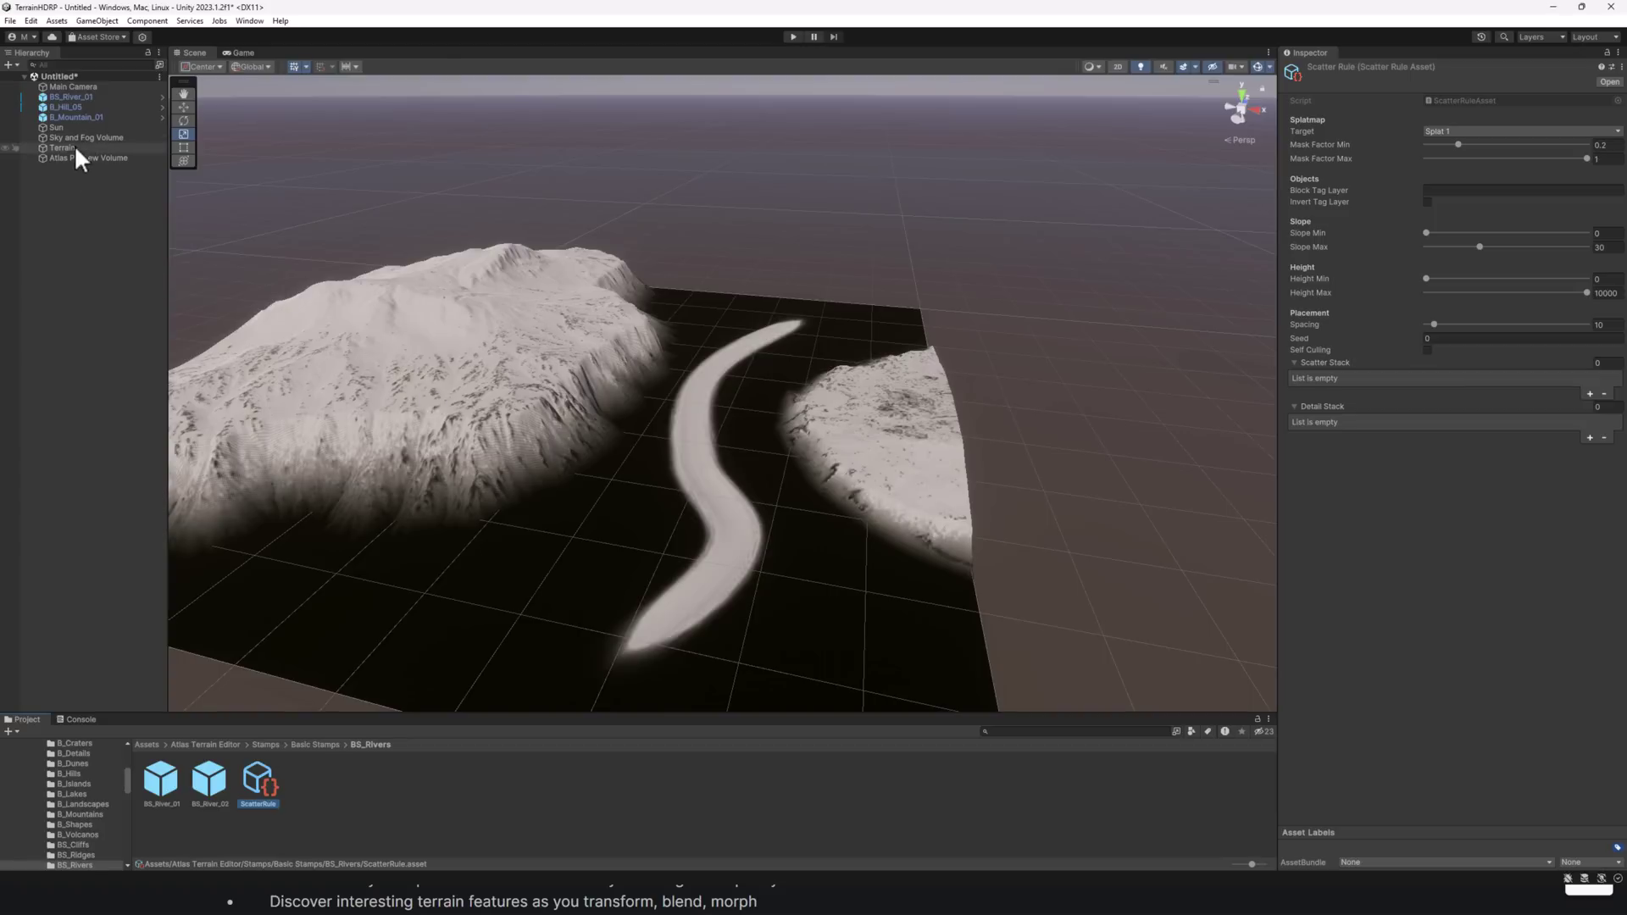
pyautogui.click(76, 149)
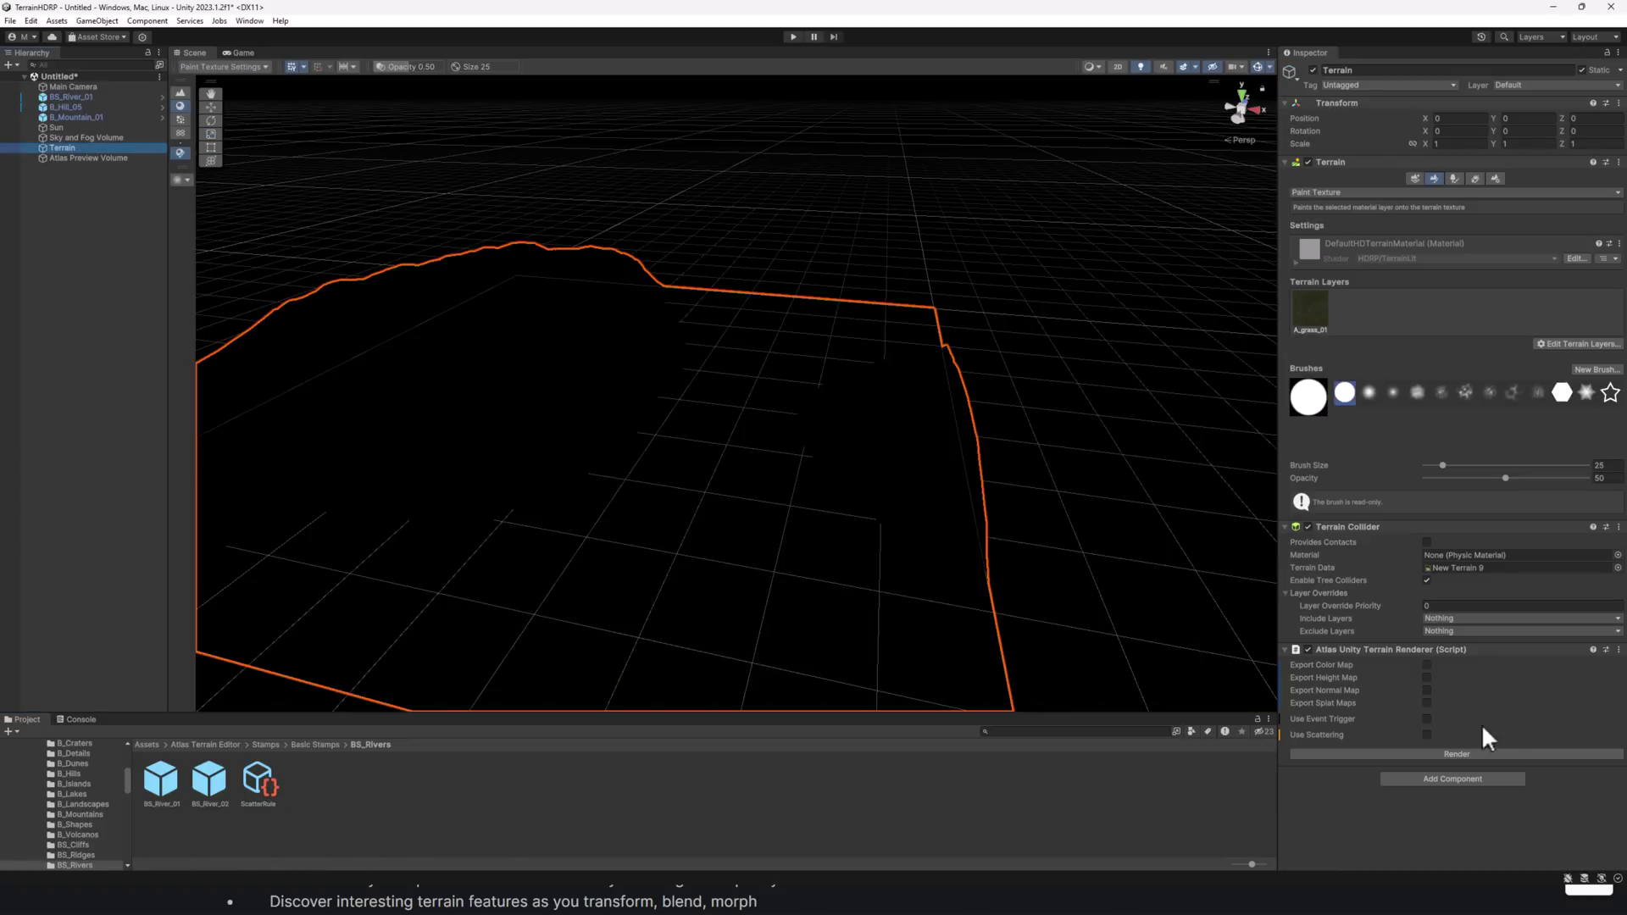
pyautogui.click(1463, 754)
pyautogui.hotkey('alt', 'Tab')
# Step: Scroll to the Atlas Features list and highlight the '58 pre-built stamps' line
pyautogui.scroll(-3, 659, 445)
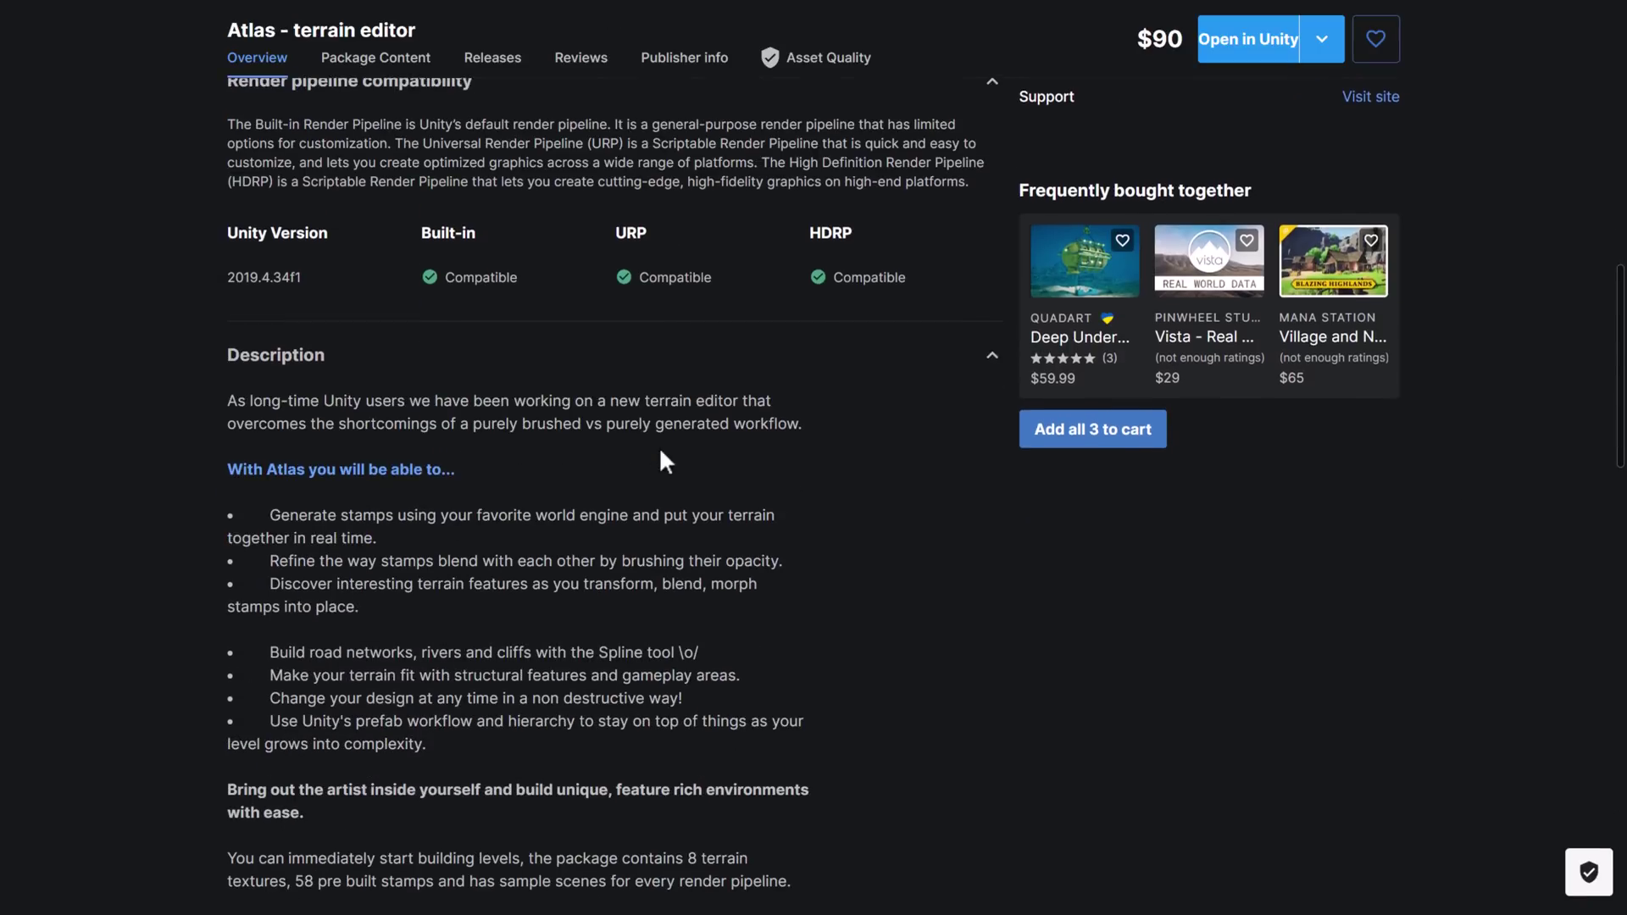
pyautogui.scroll(-3, 661, 452)
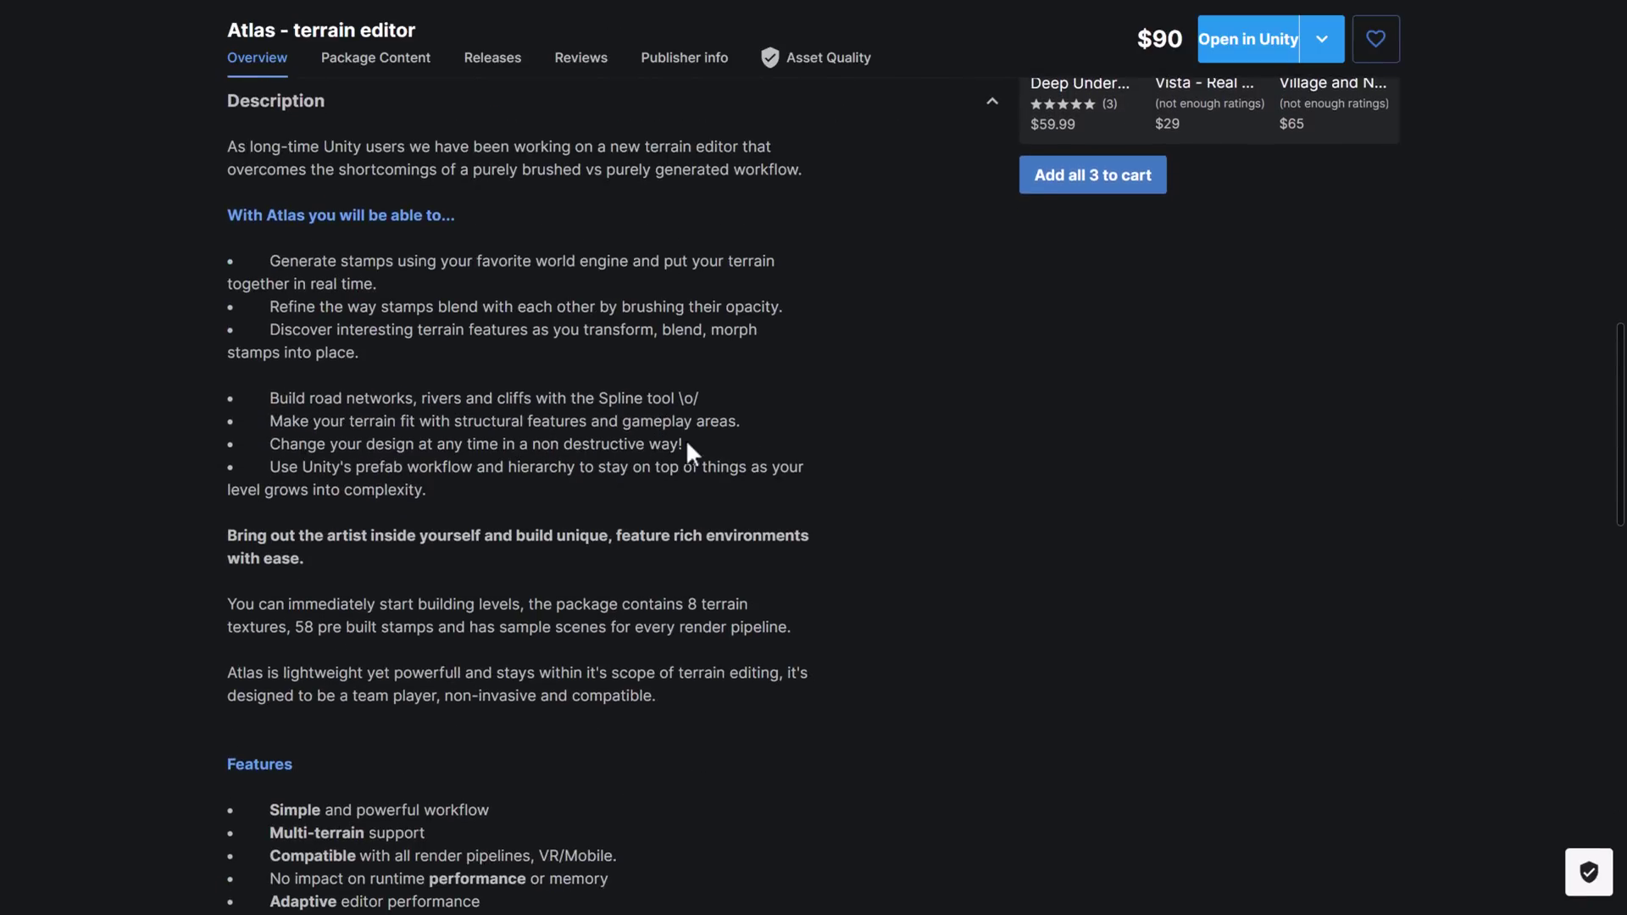
pyautogui.scroll(-1, 689, 450)
pyautogui.moveTo(277, 332); pyautogui.dragTo(762, 329)
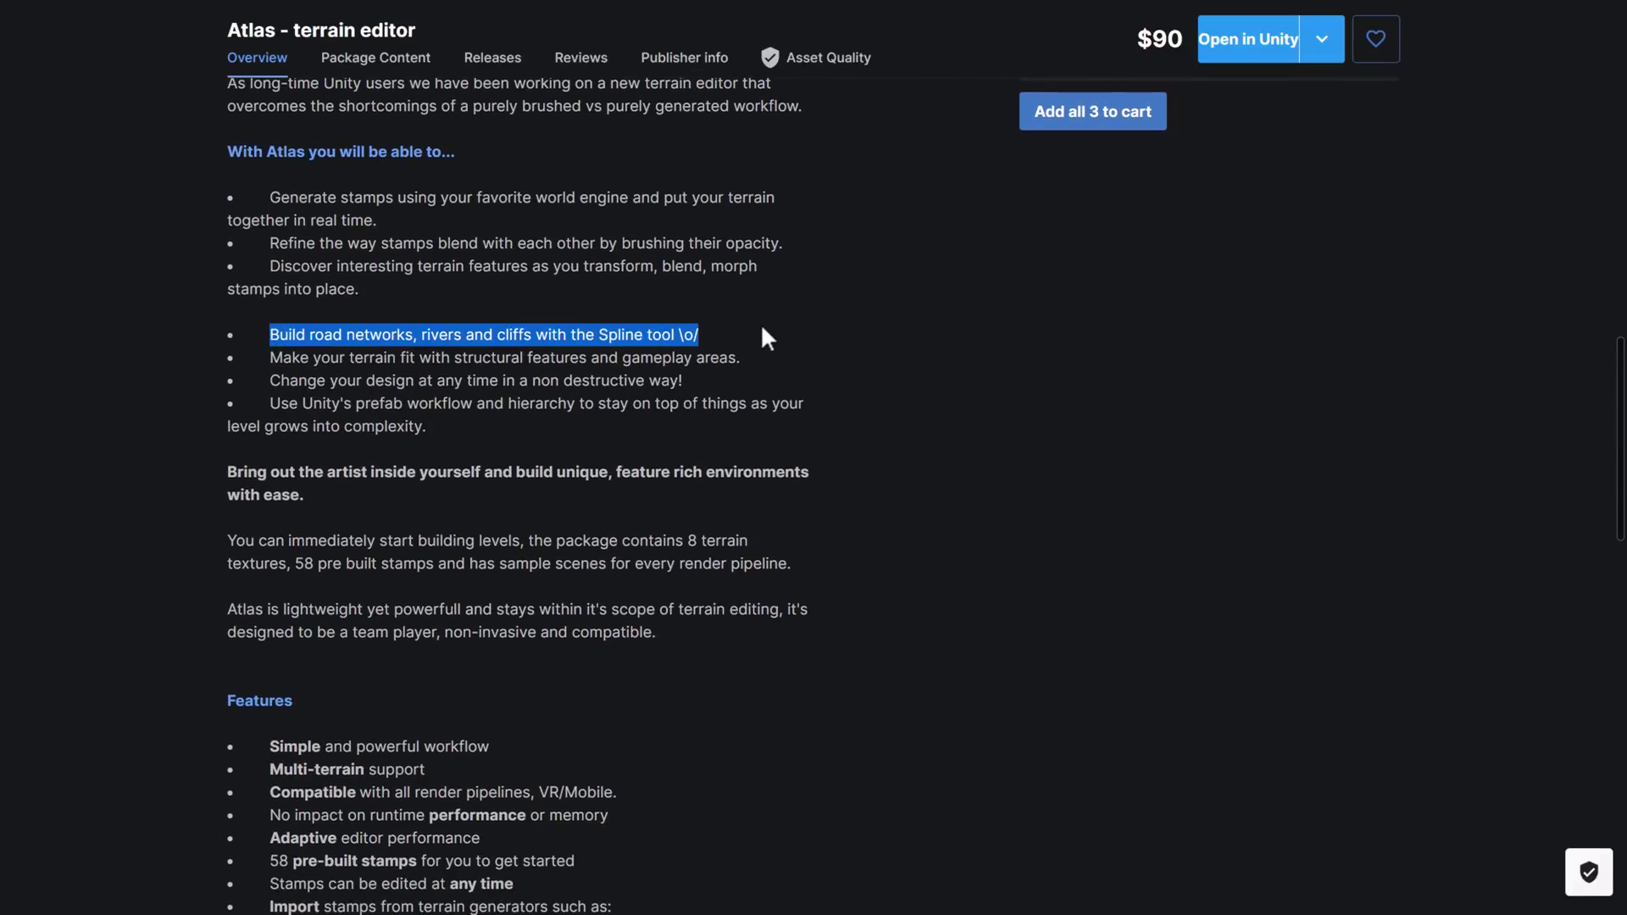
pyautogui.click(765, 331)
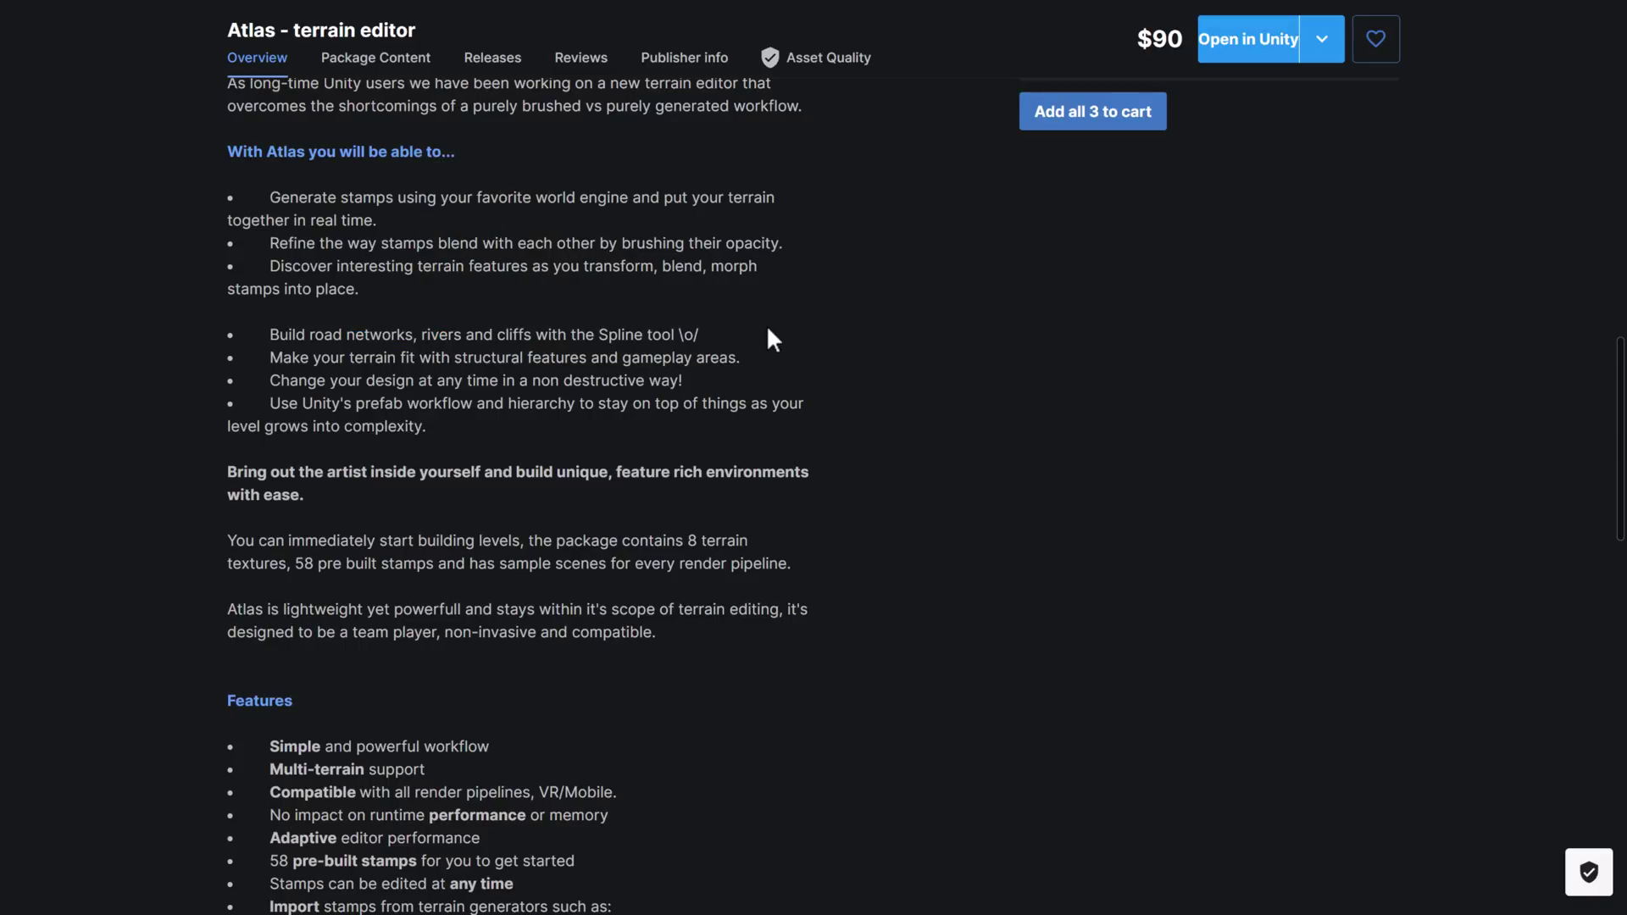
pyautogui.scroll(-4, 766, 334)
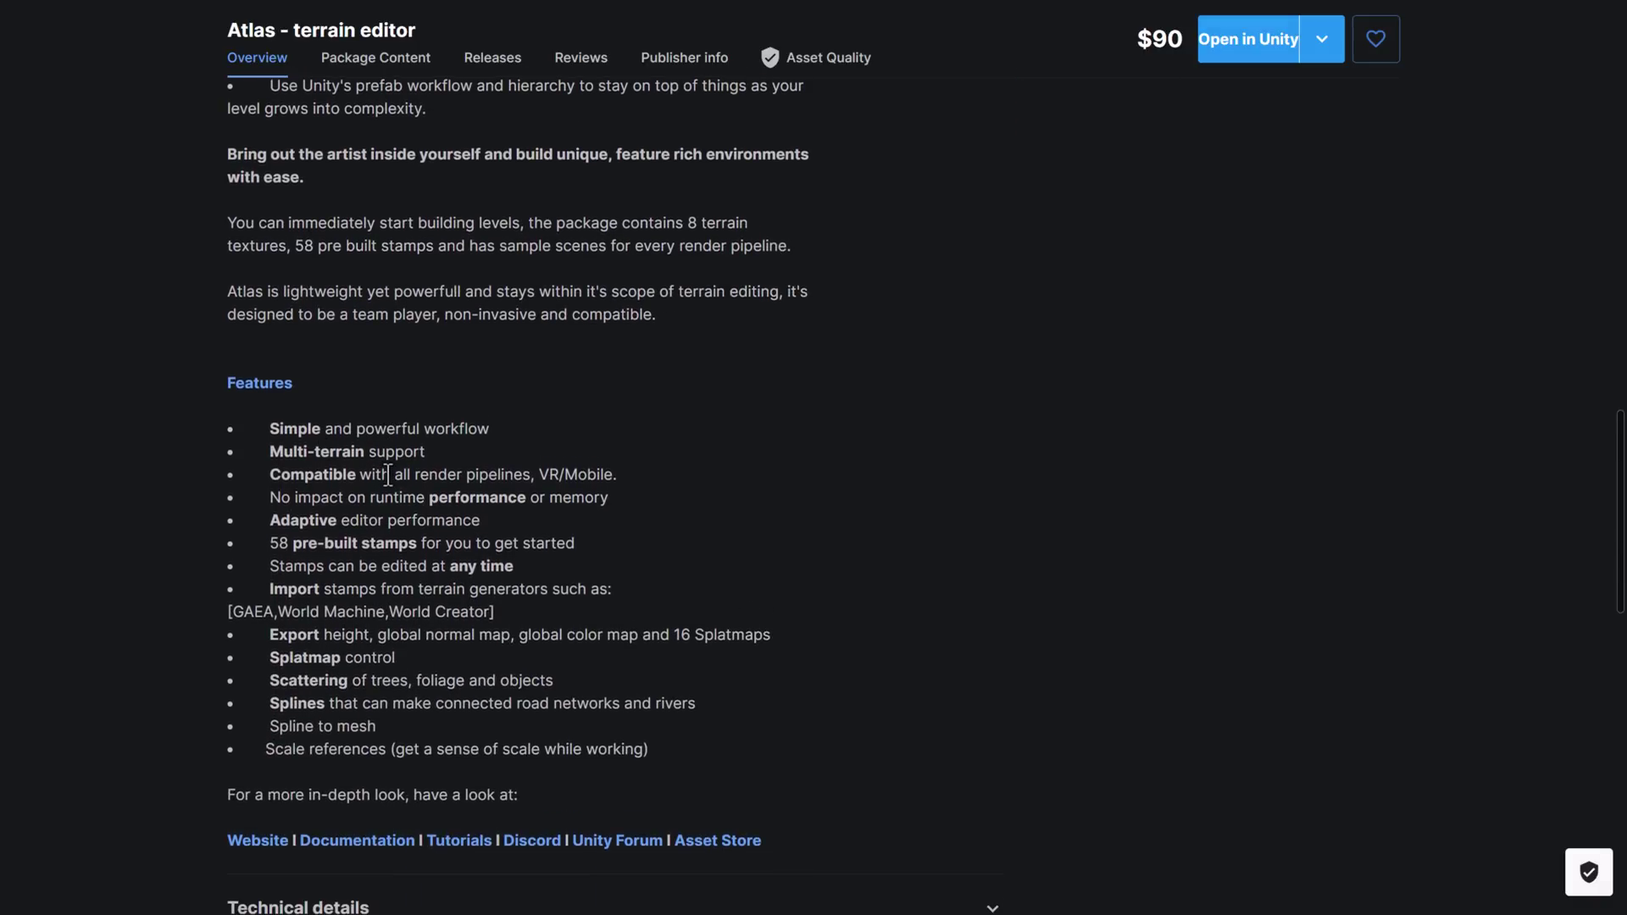
pyautogui.moveTo(267, 543); pyautogui.dragTo(593, 555)
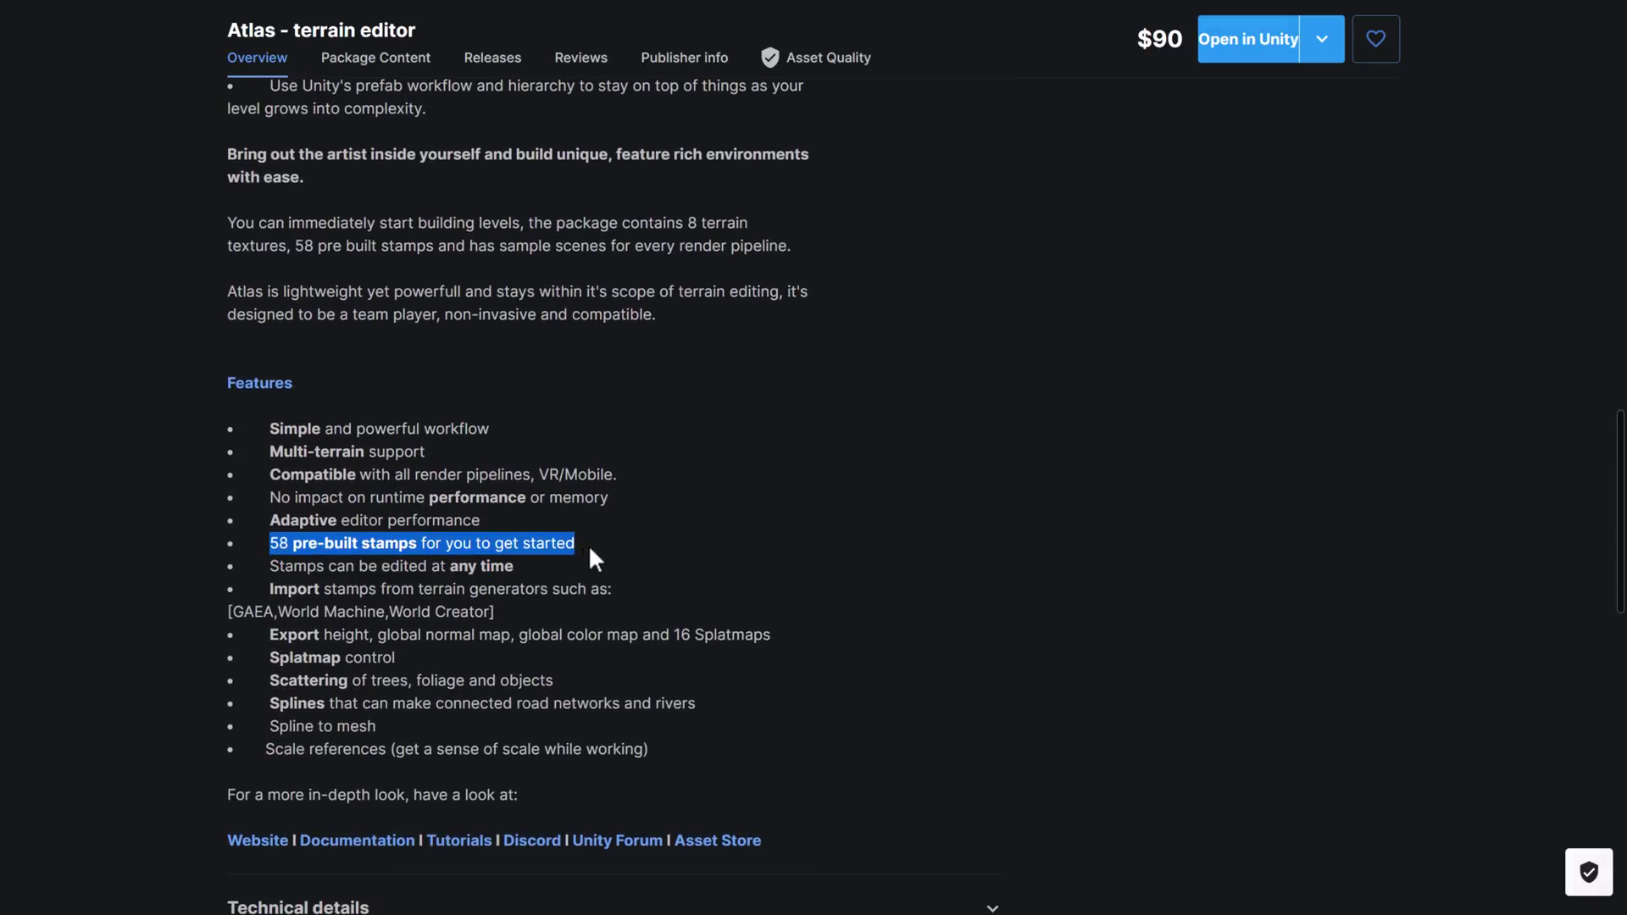
# Step: Clear the highlight, return to the page top, and show gallery image 3, the desert canyon
pyautogui.click(878, 544)
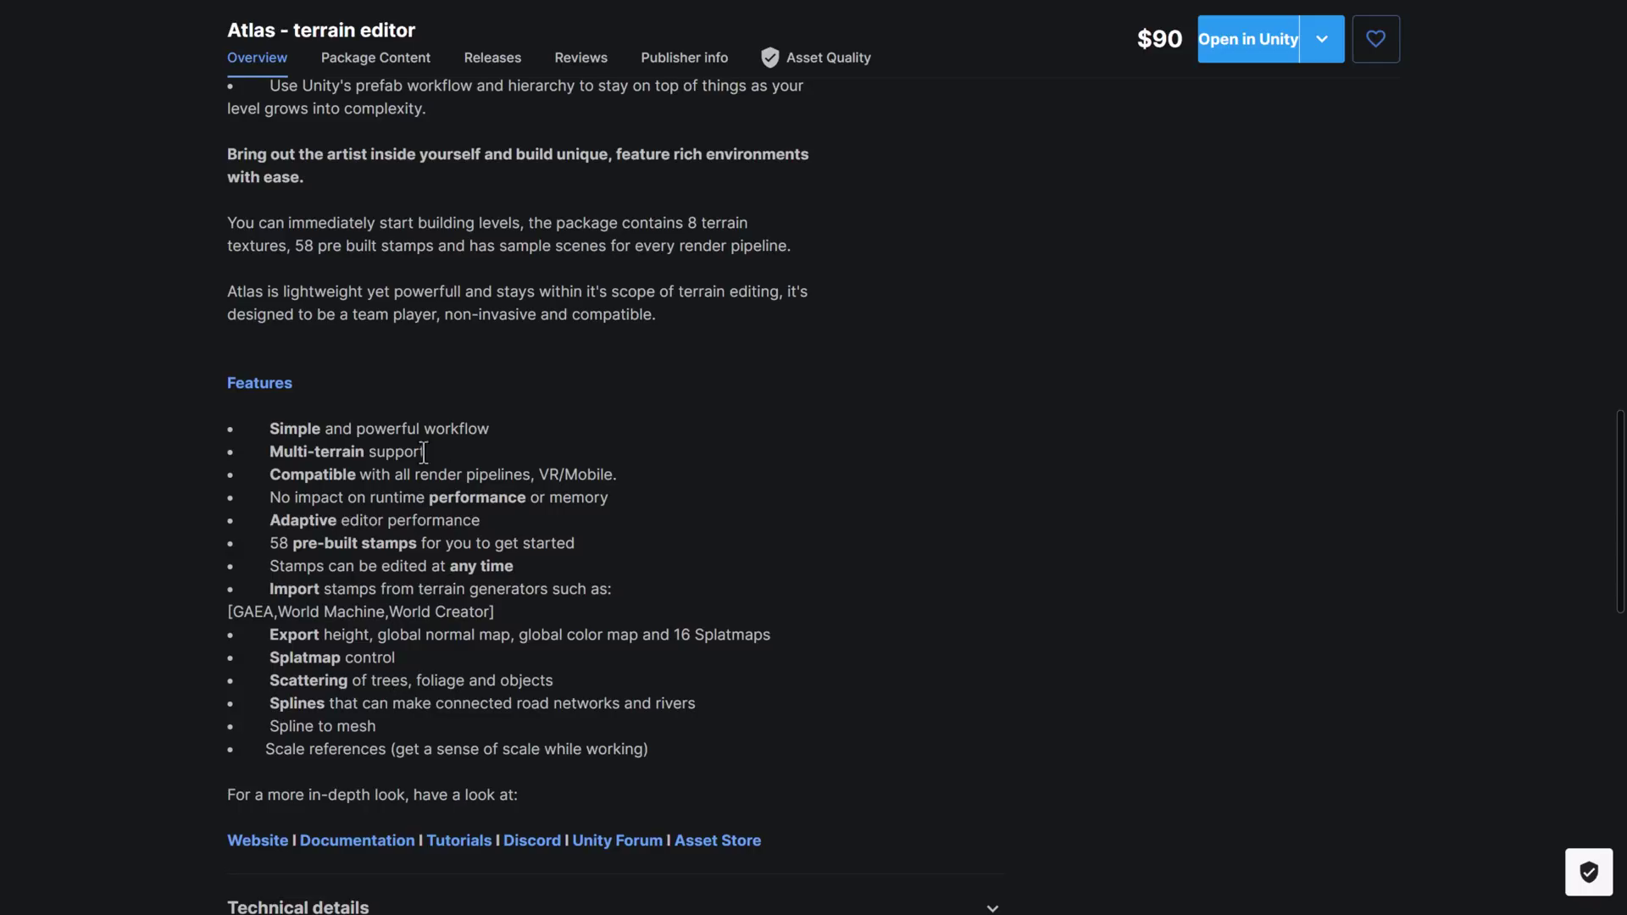
pyautogui.scroll(10, 742, 502)
pyautogui.scroll(10, 742, 500)
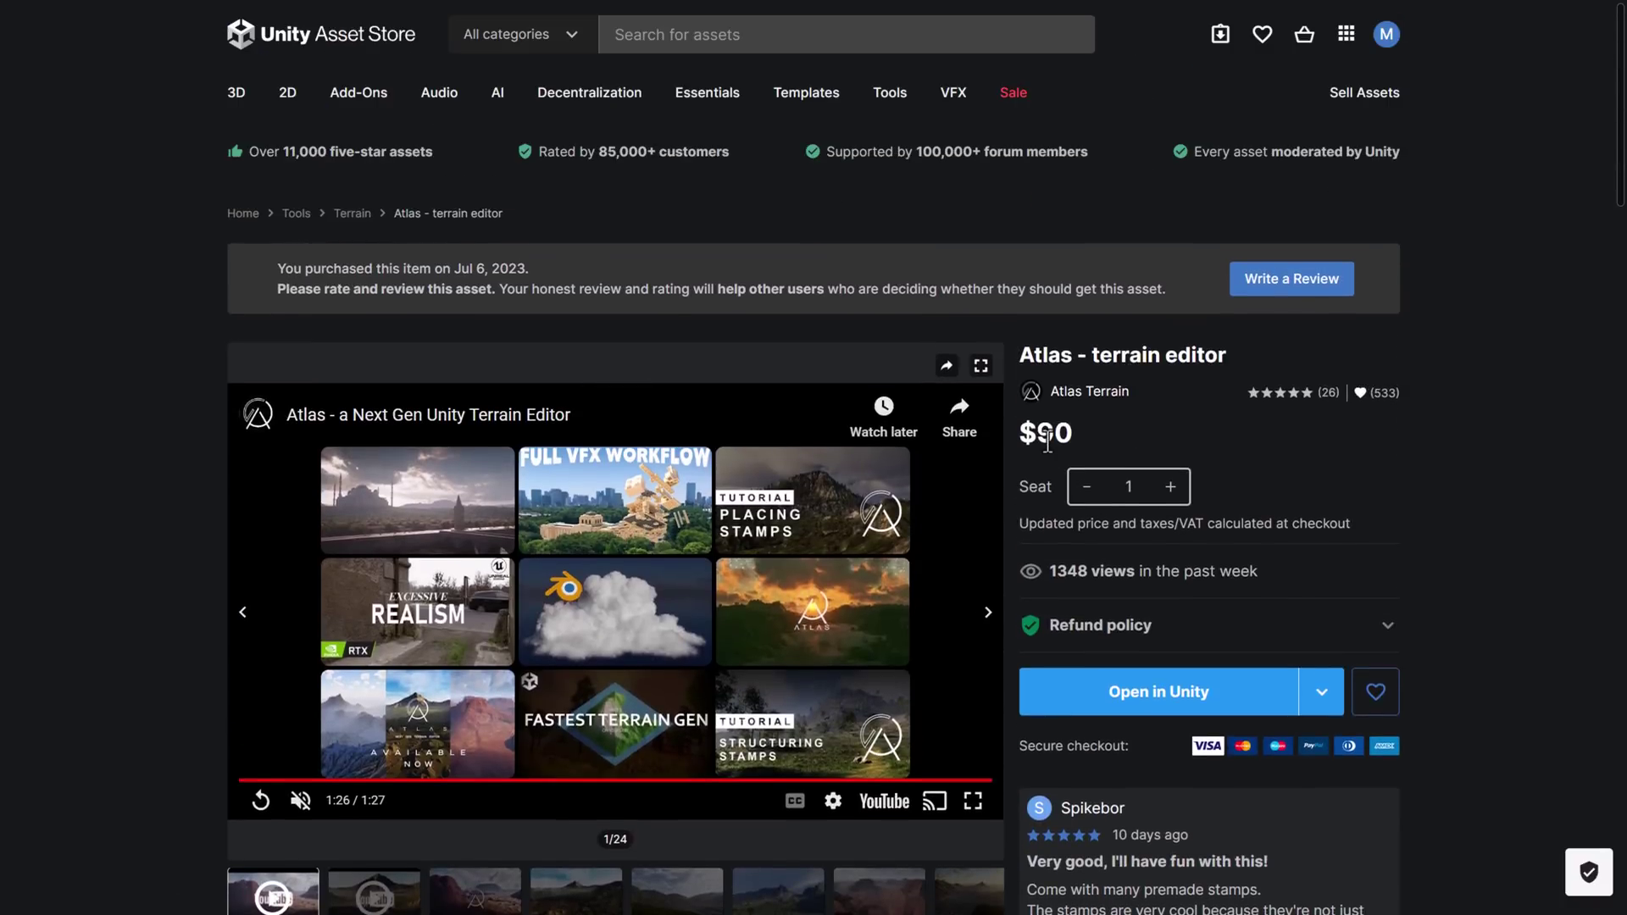
pyautogui.click(490, 866)
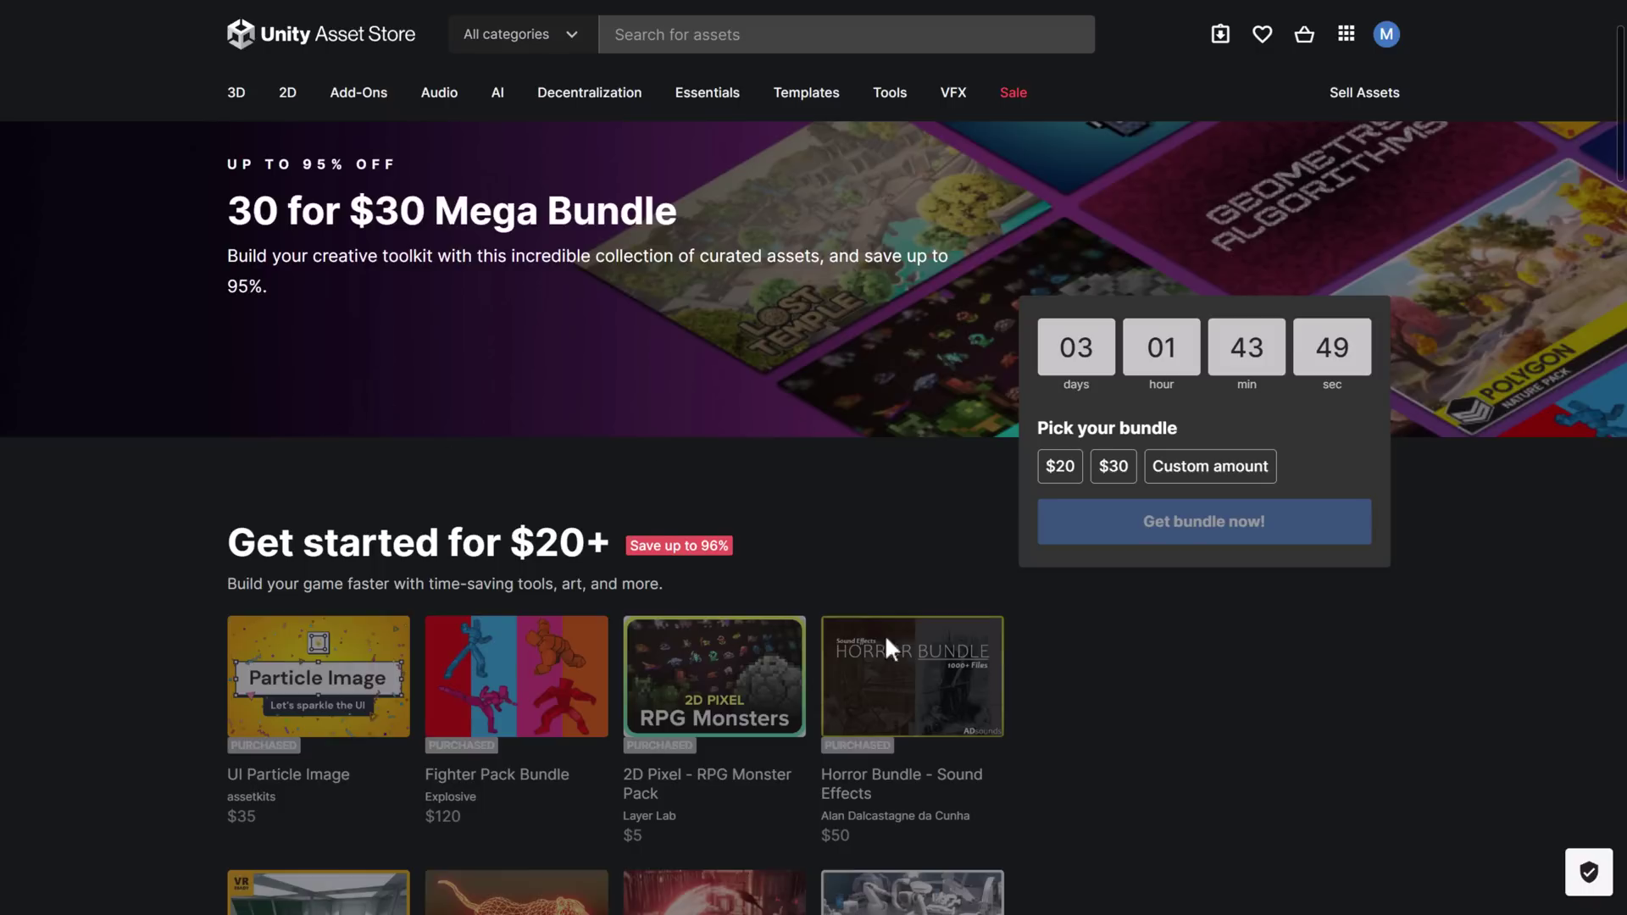
# Step: Scroll through the 30 for $30 Mega Bundle's asset grid, then back to the top
pyautogui.scroll(-8, 933, 670)
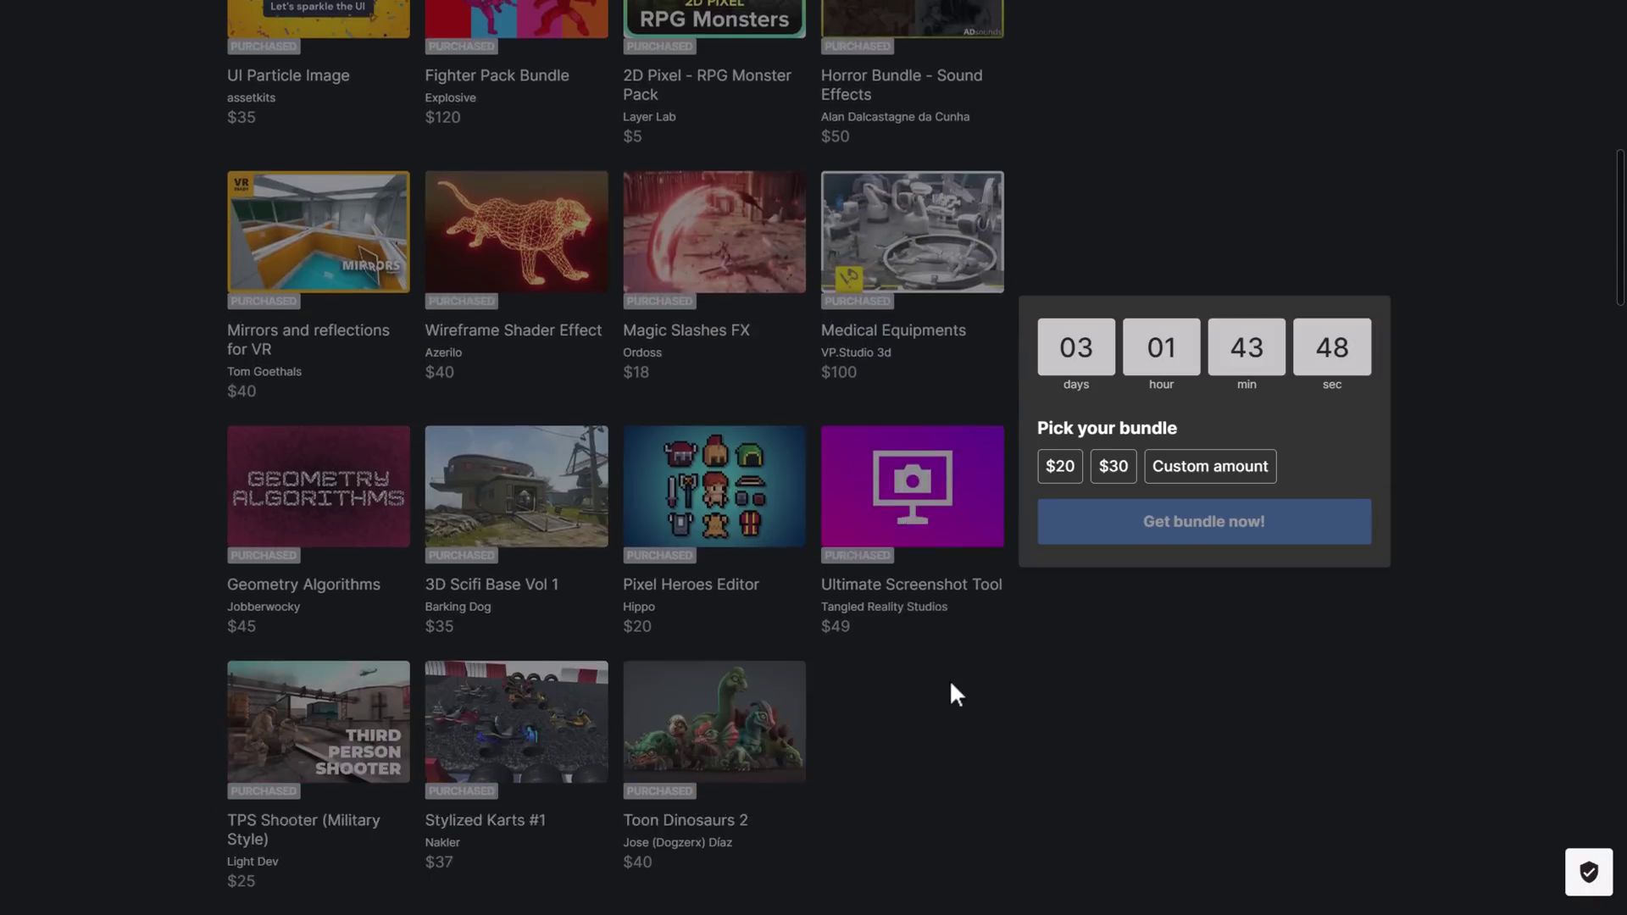
pyautogui.scroll(-15, 951, 684)
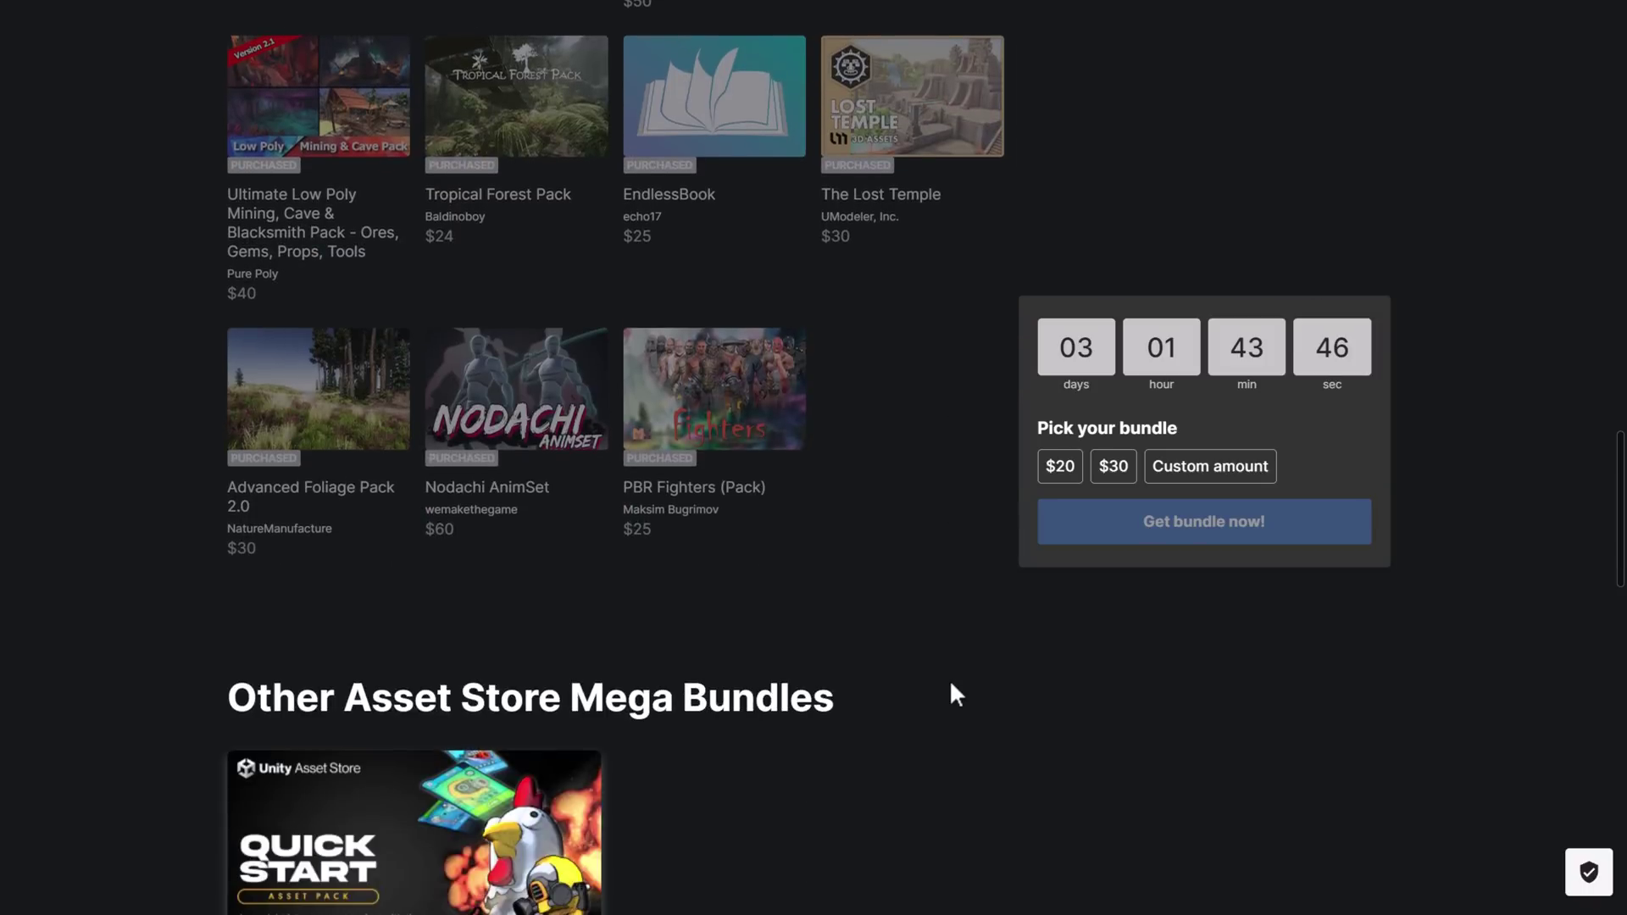
pyautogui.scroll(5, 951, 684)
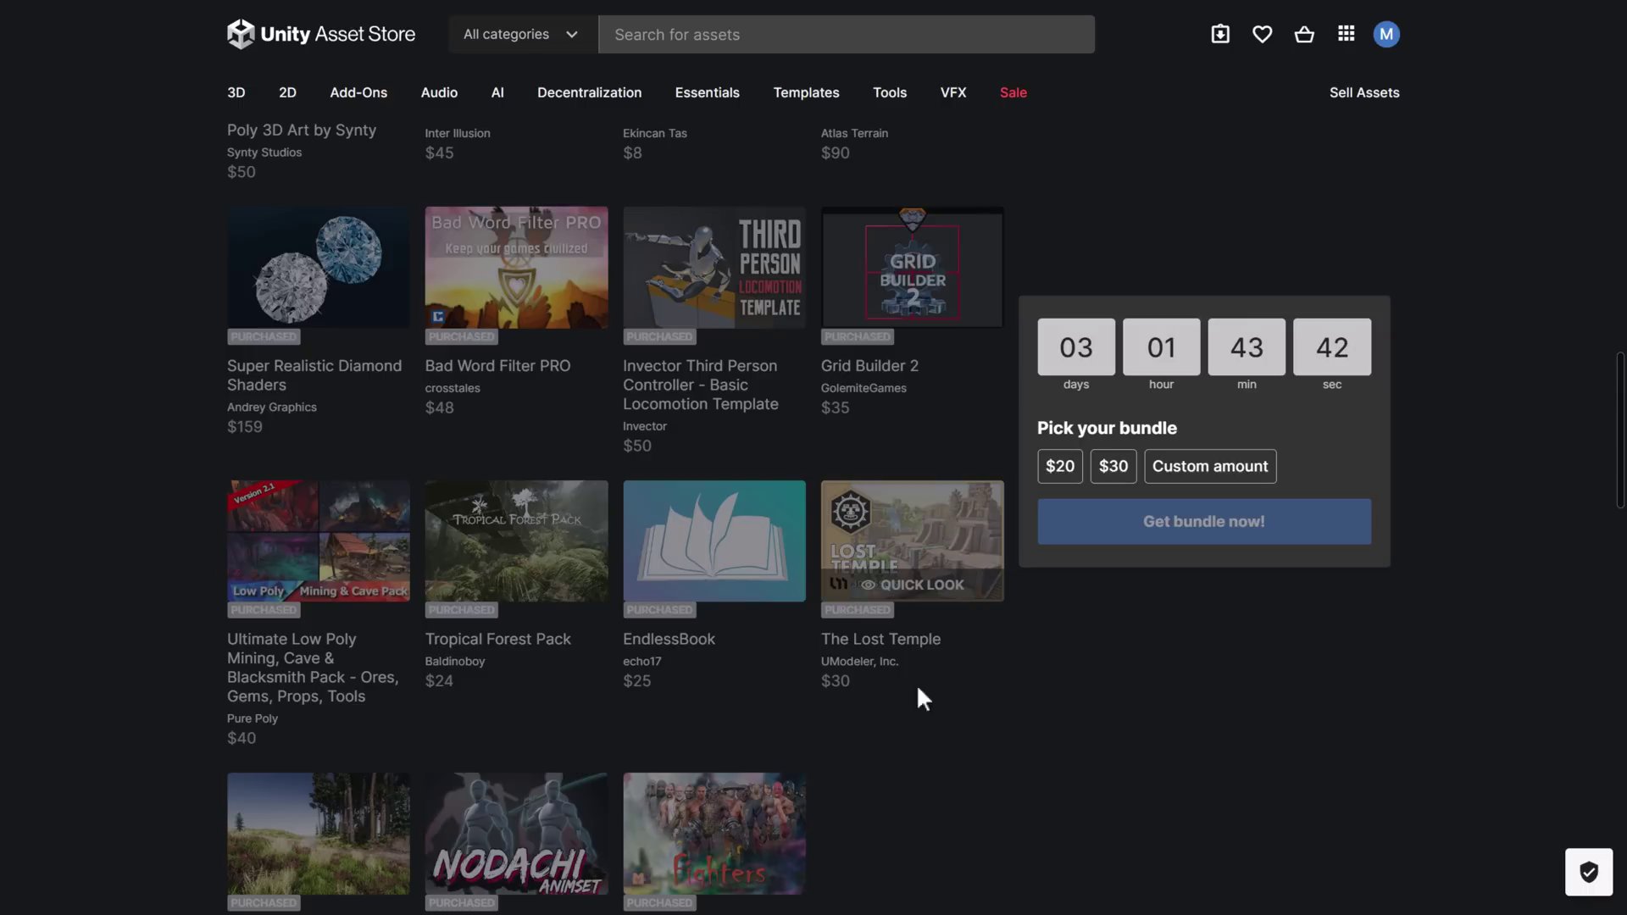
pyautogui.scroll(-1, 480, 522)
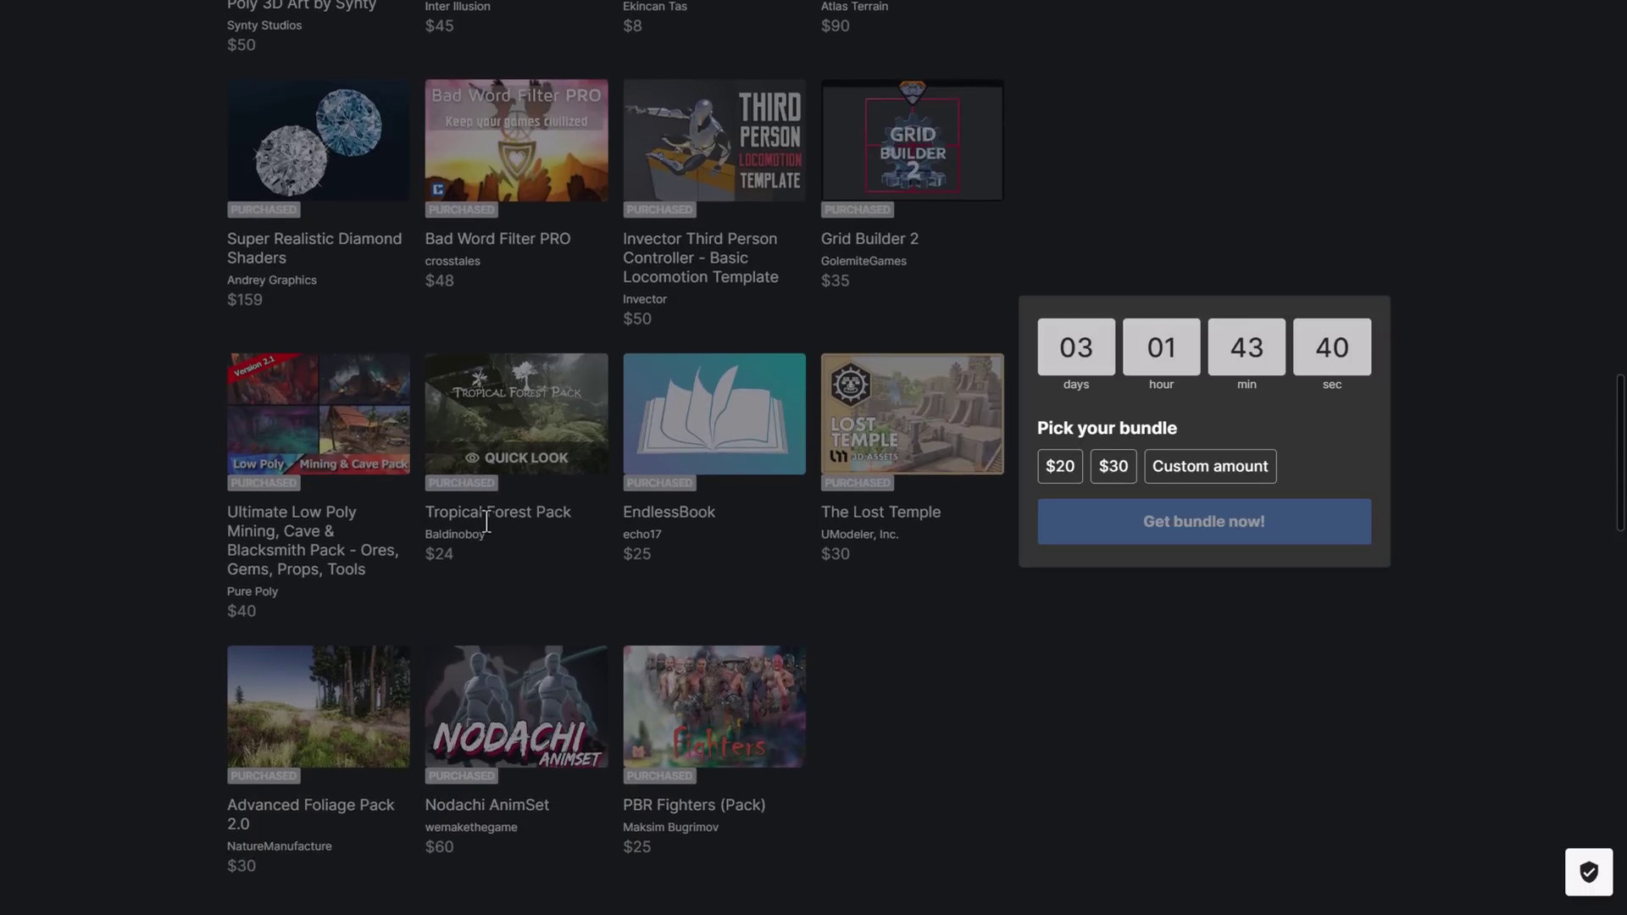
pyautogui.scroll(2, 341, 739)
pyautogui.scroll(8, 340, 735)
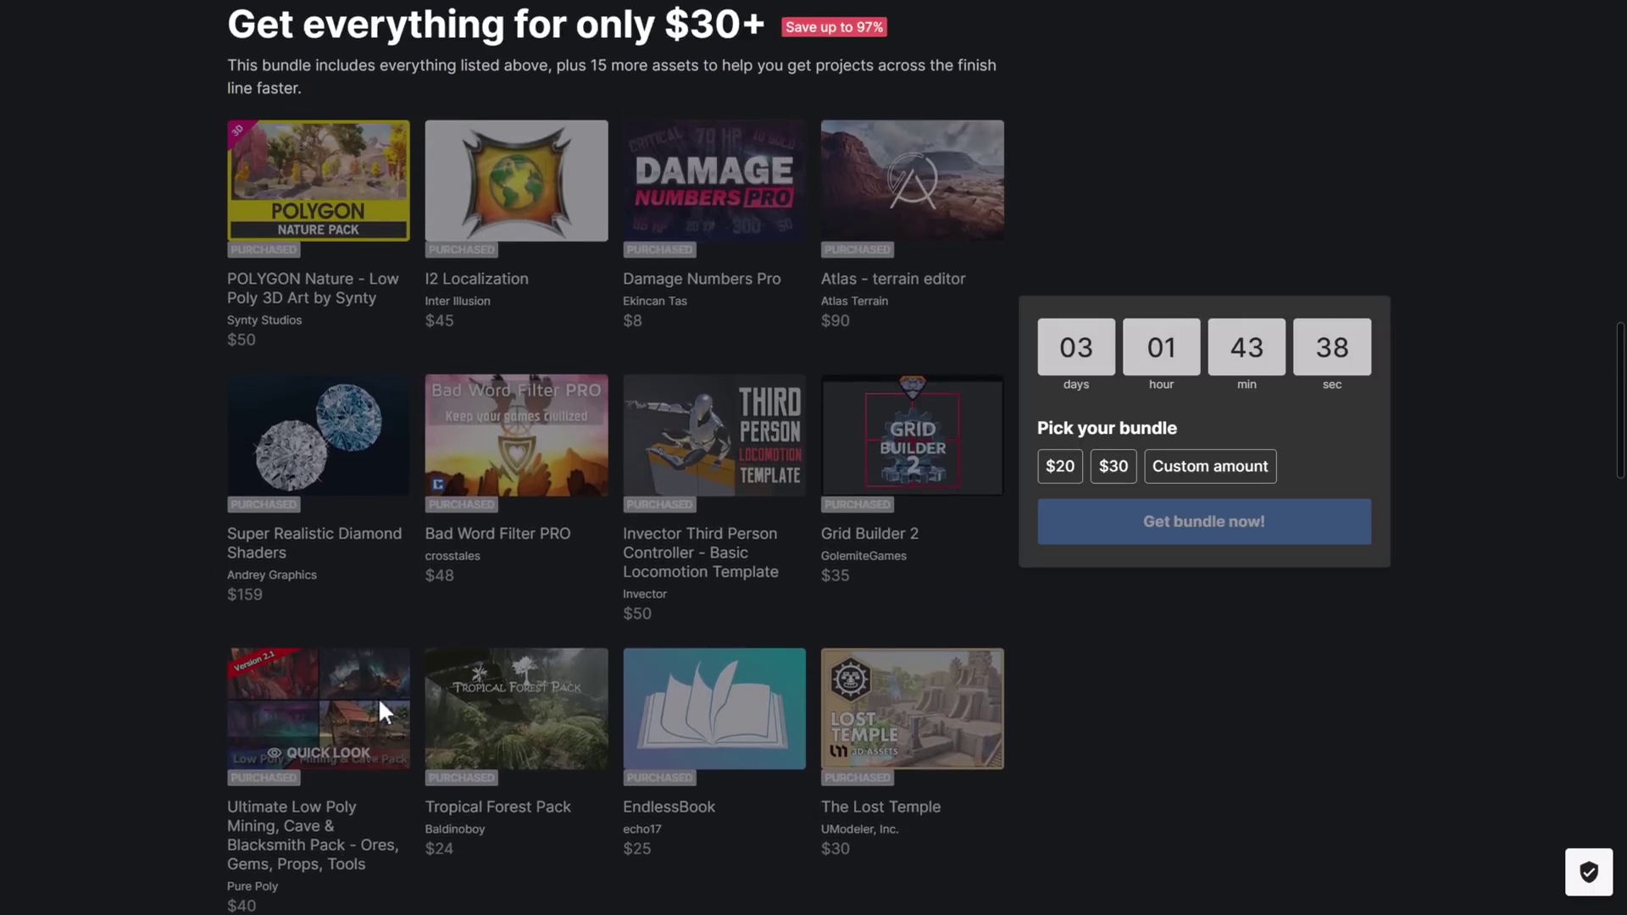
pyautogui.scroll(4, 449, 666)
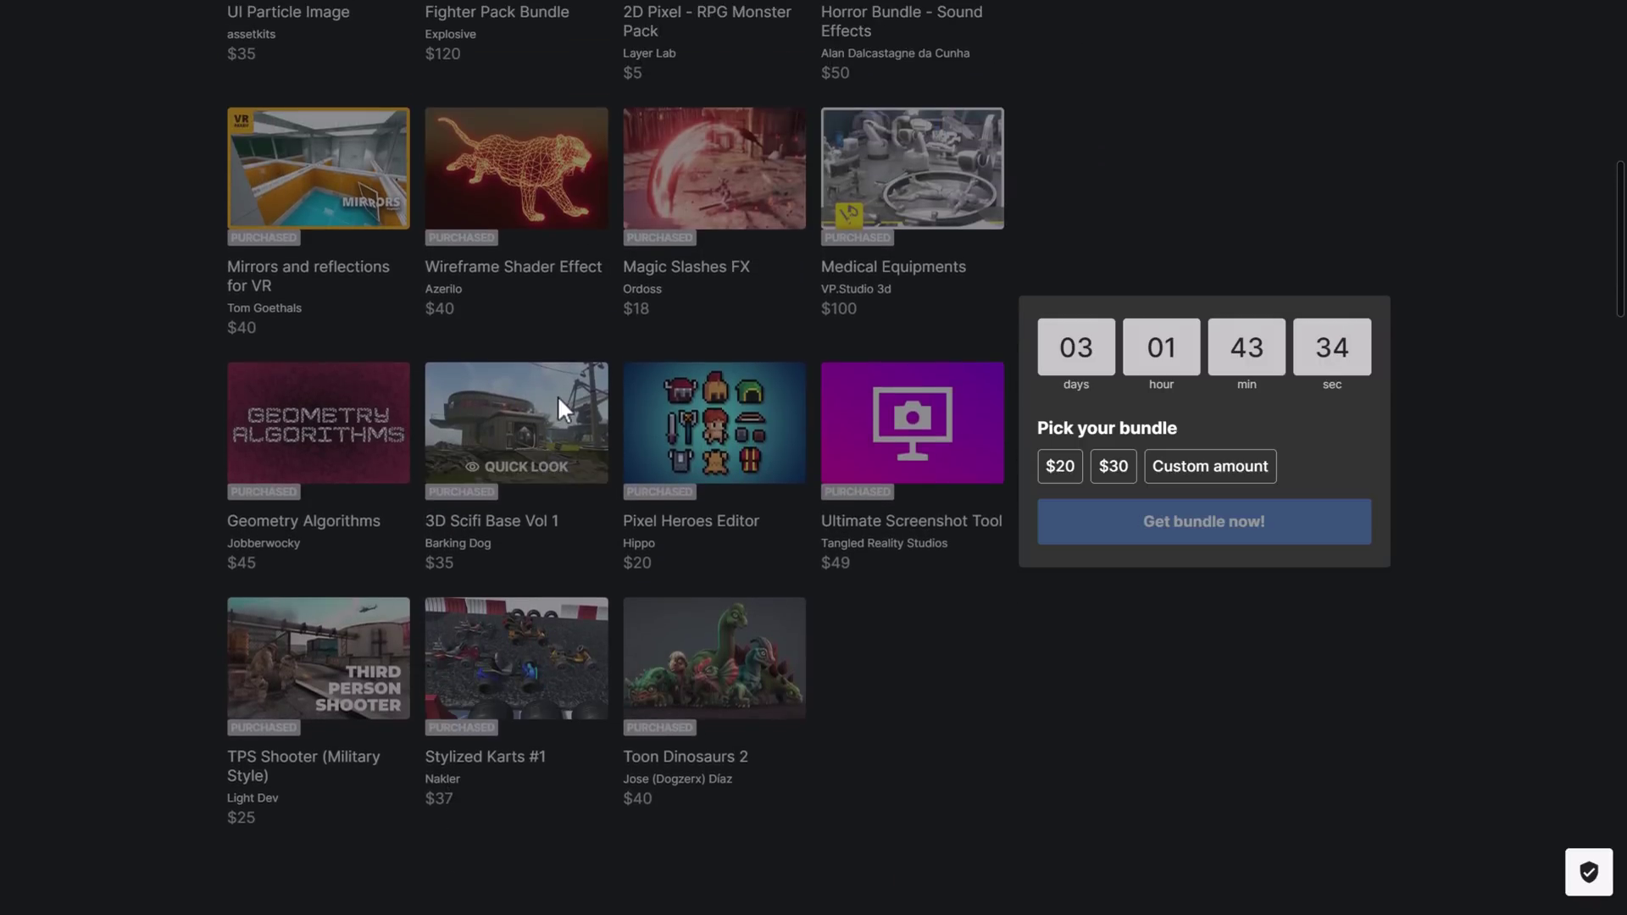
pyautogui.scroll(1, 566, 476)
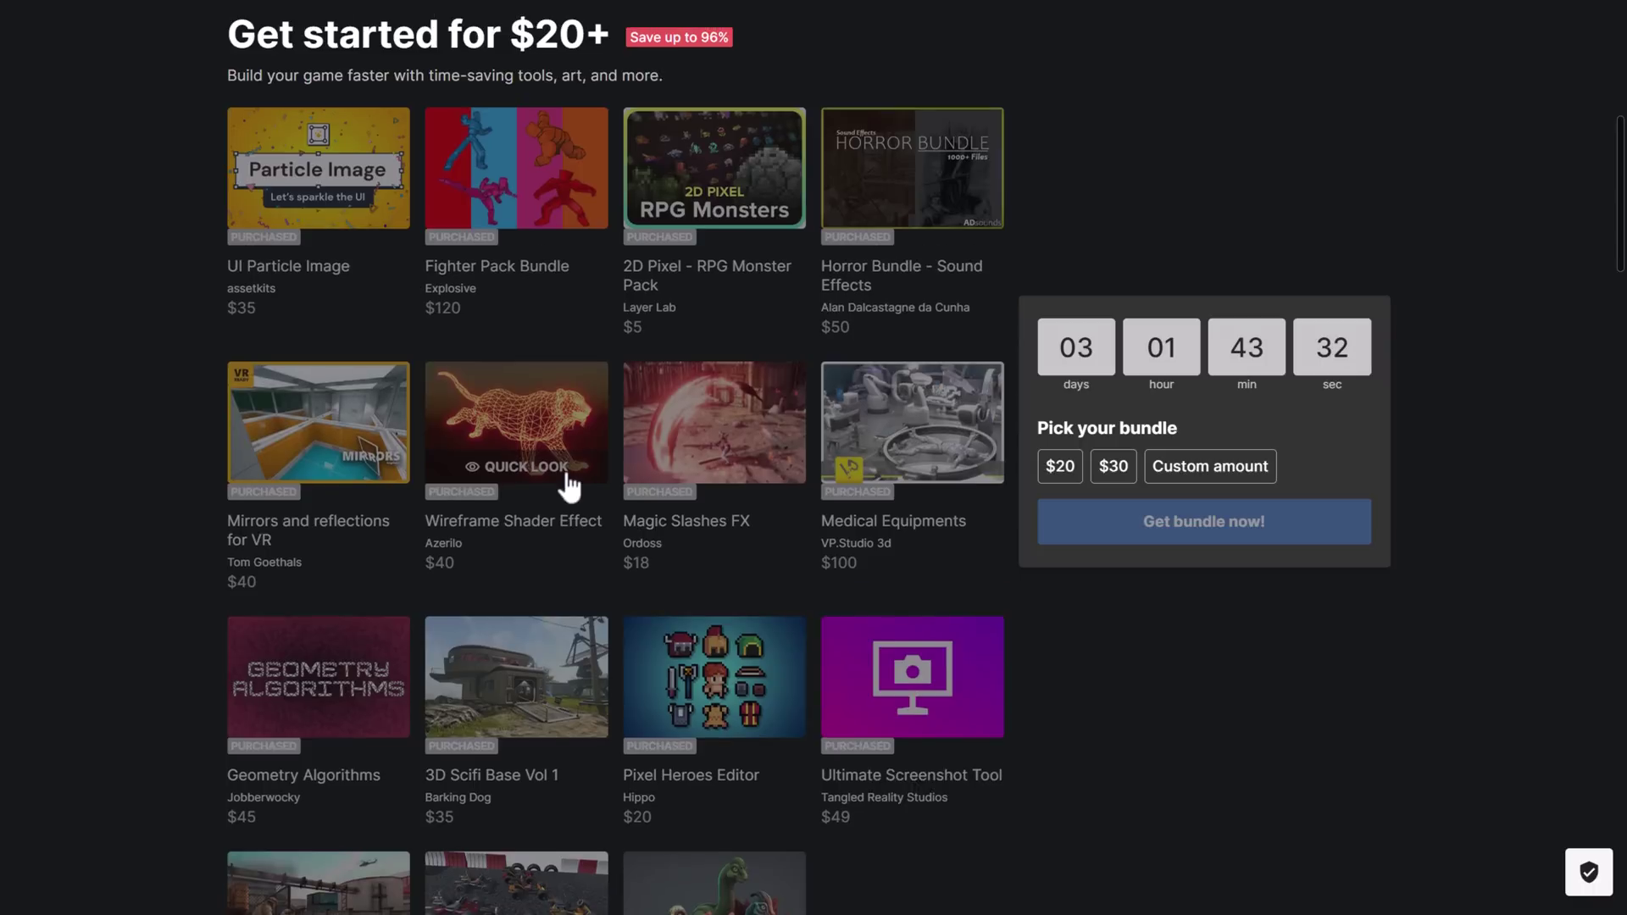
pyautogui.scroll(-2, 712, 485)
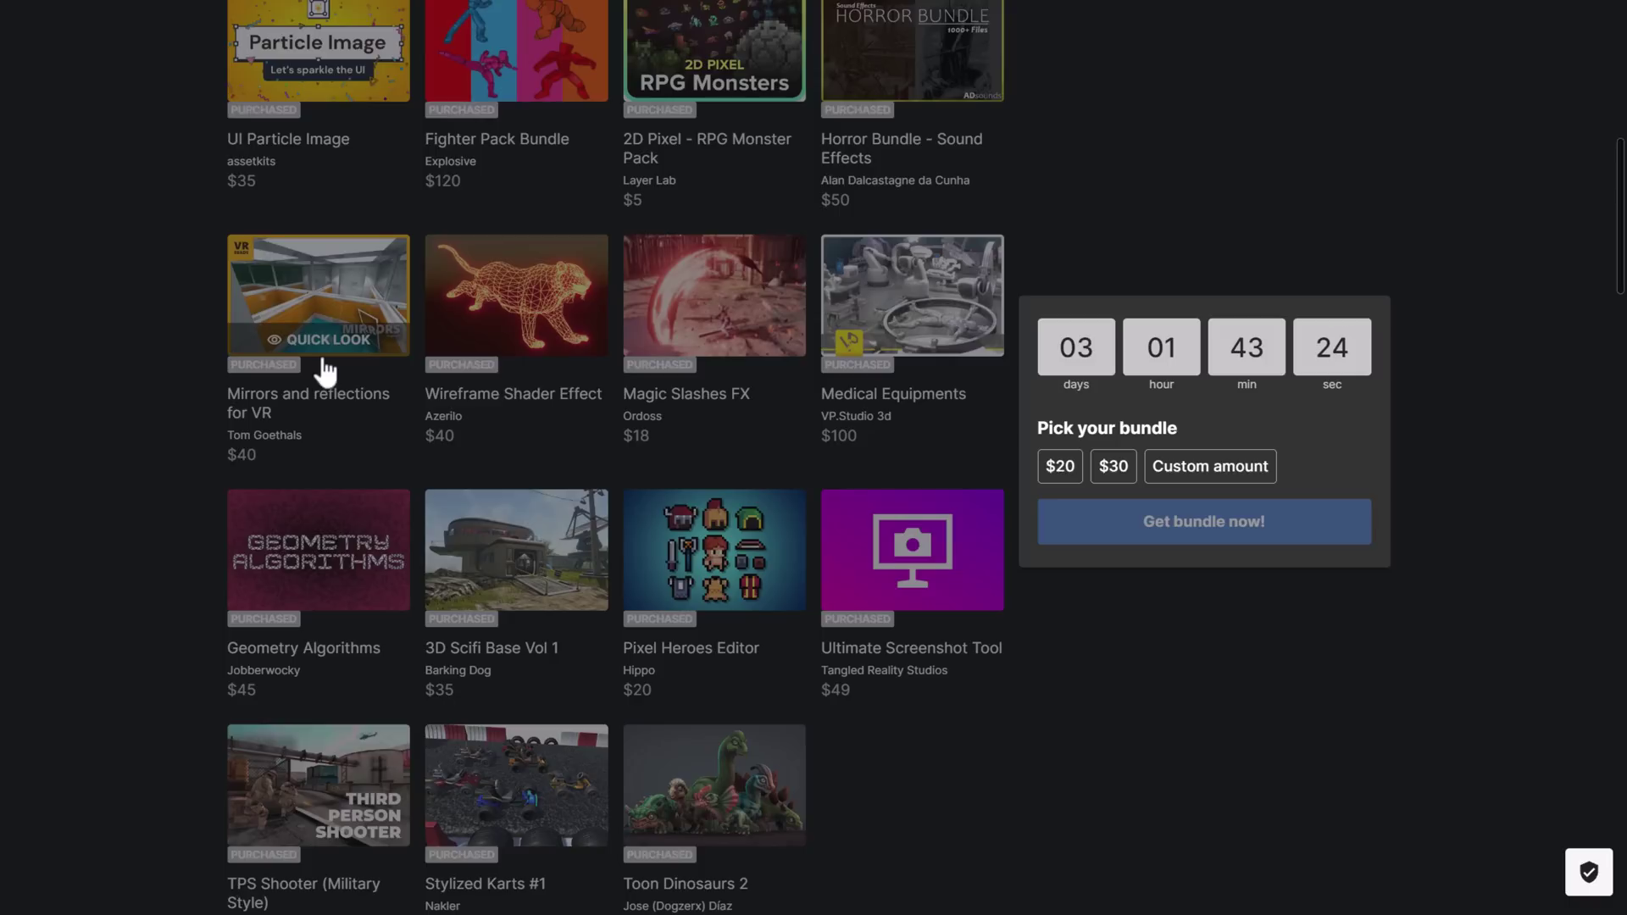
pyautogui.scroll(-8, 1085, 649)
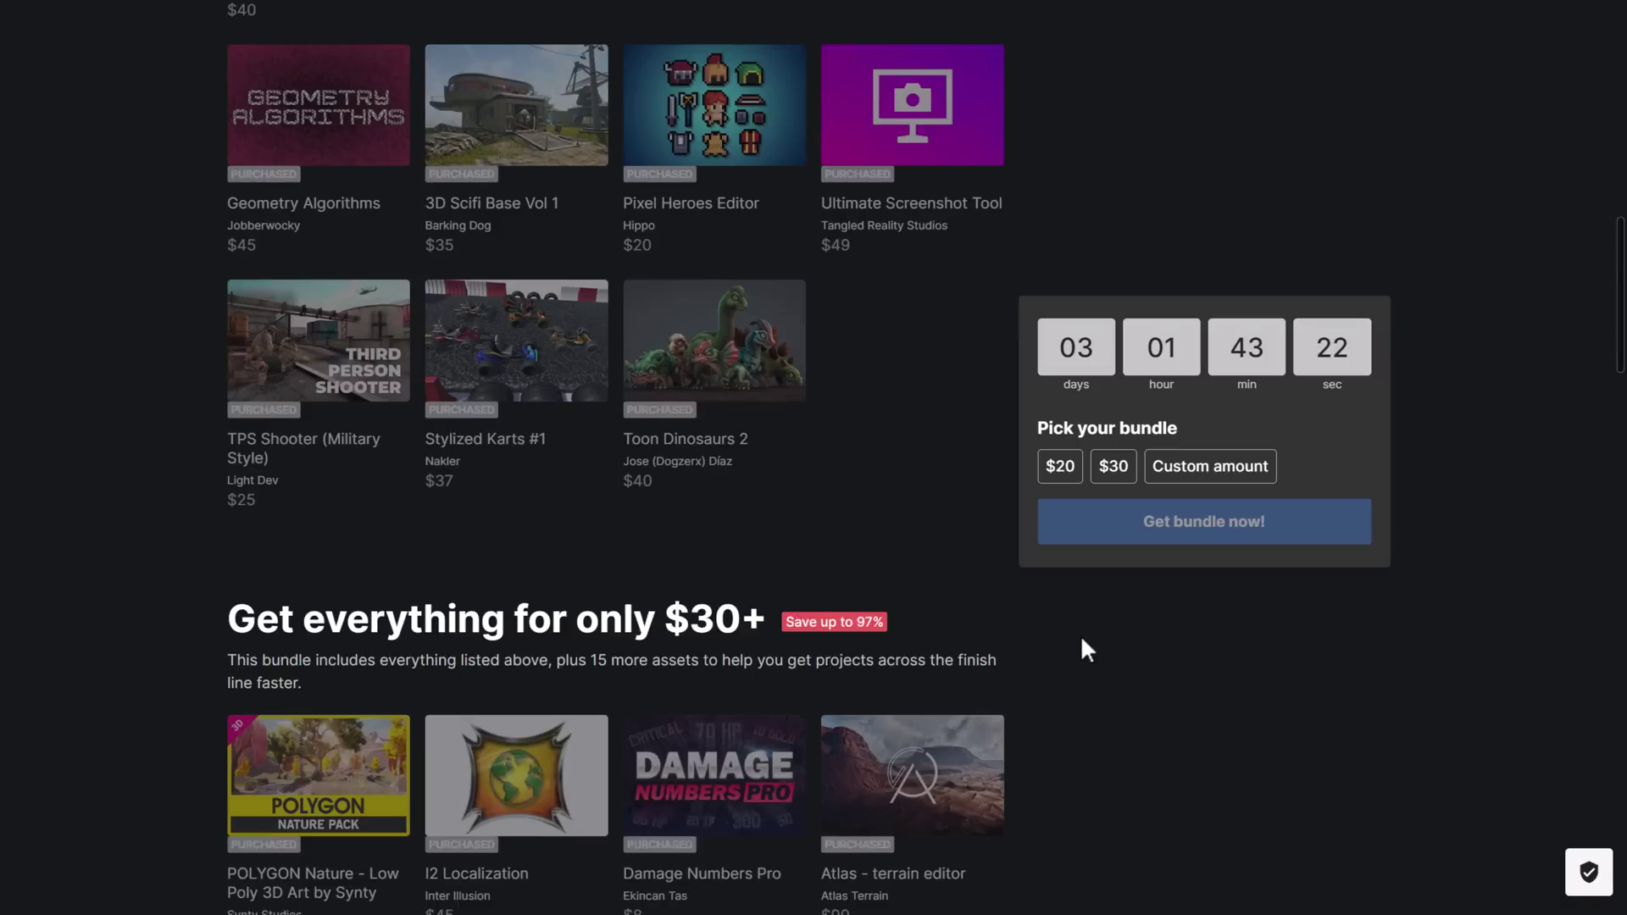
pyautogui.scroll(-2, 1081, 634)
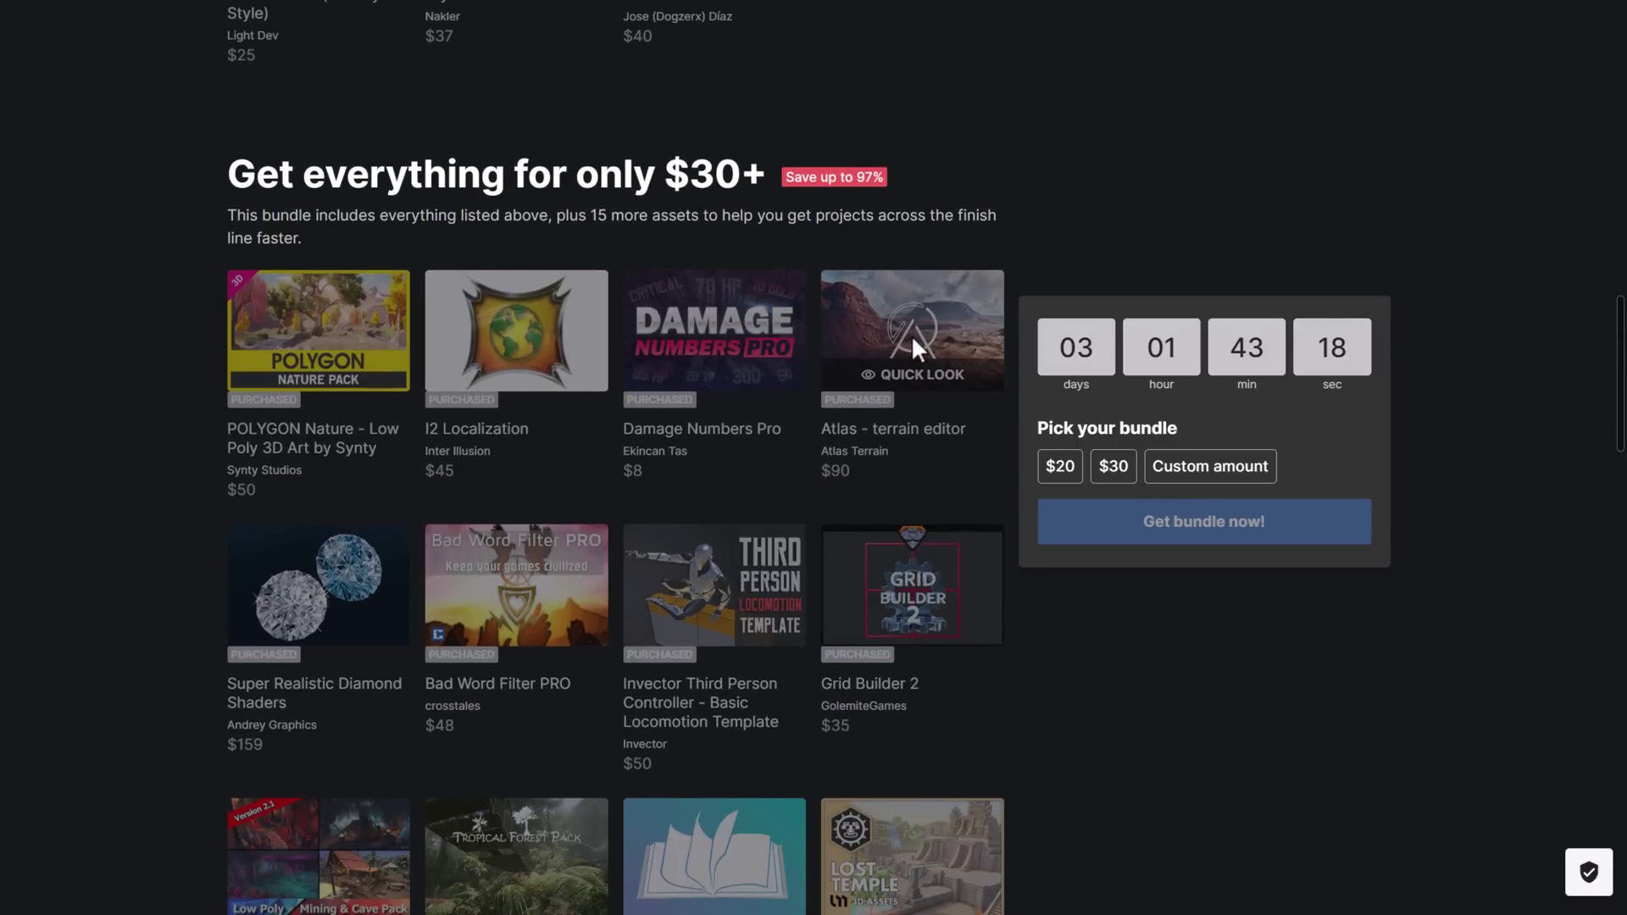
pyautogui.scroll(-4, 927, 563)
pyautogui.scroll(4, 927, 564)
pyautogui.scroll(5, 927, 565)
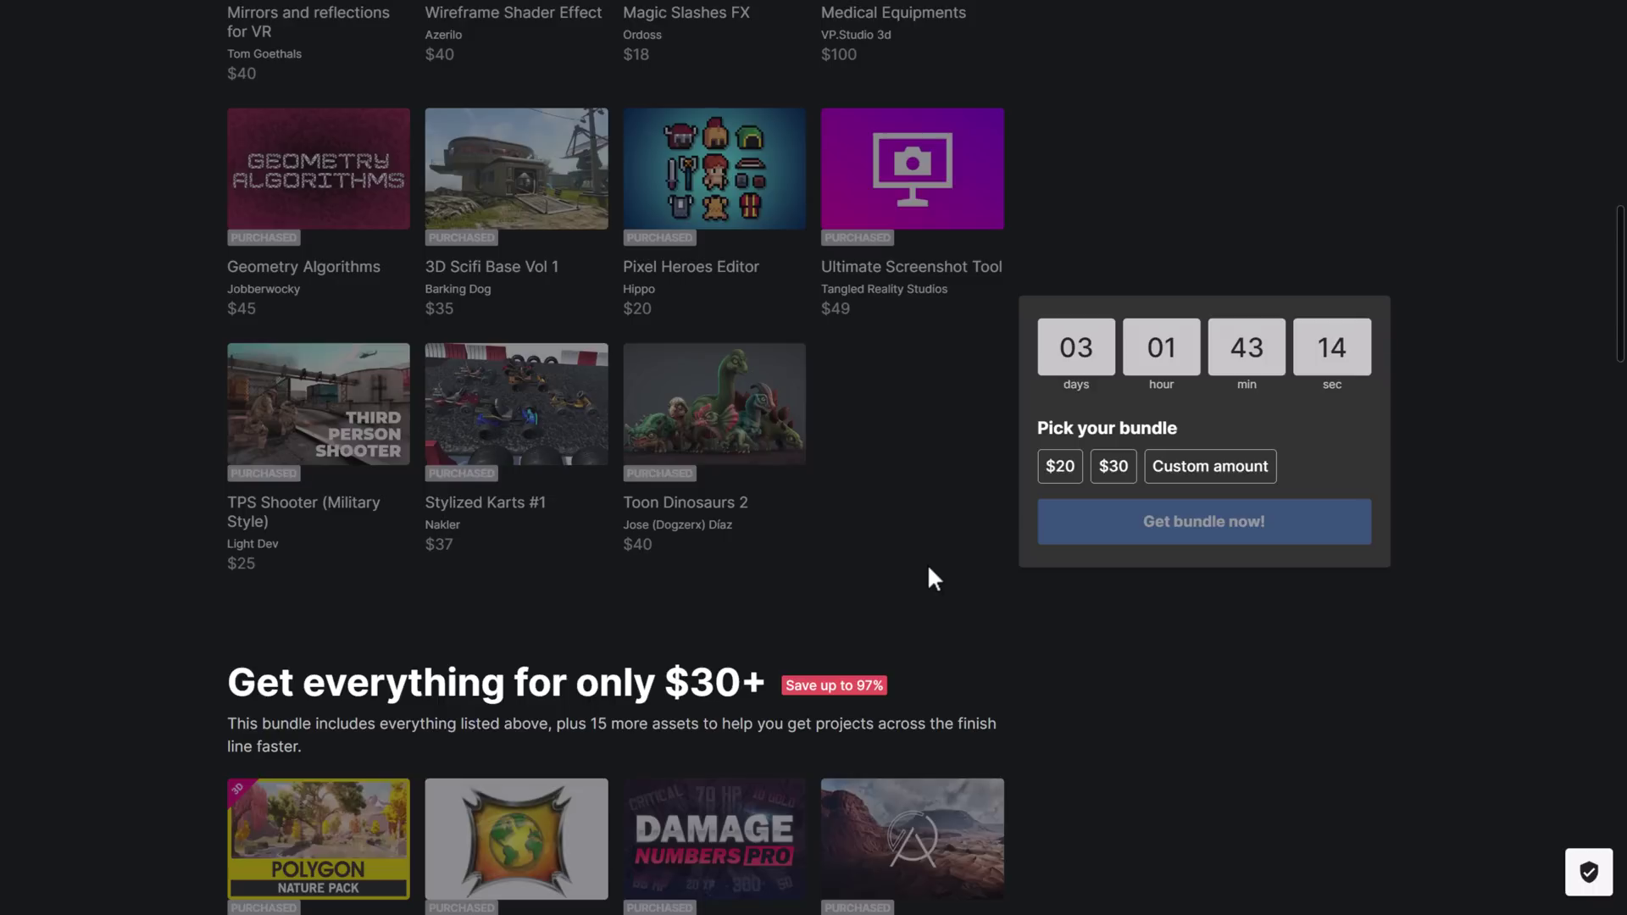
pyautogui.scroll(-3, 929, 570)
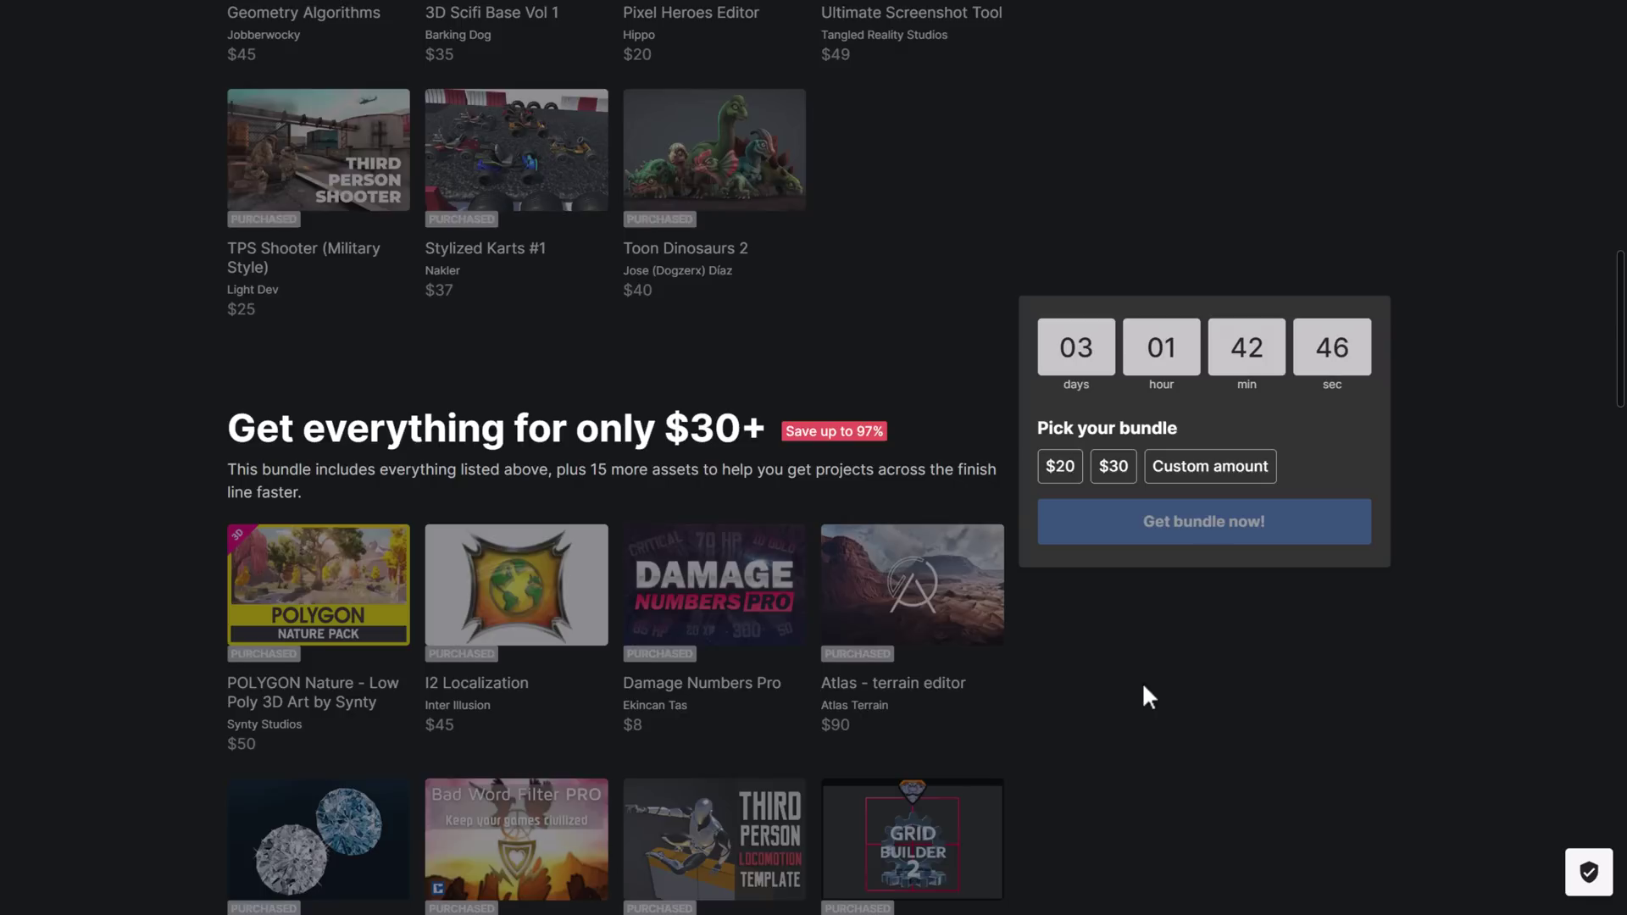
pyautogui.scroll(10, 1131, 645)
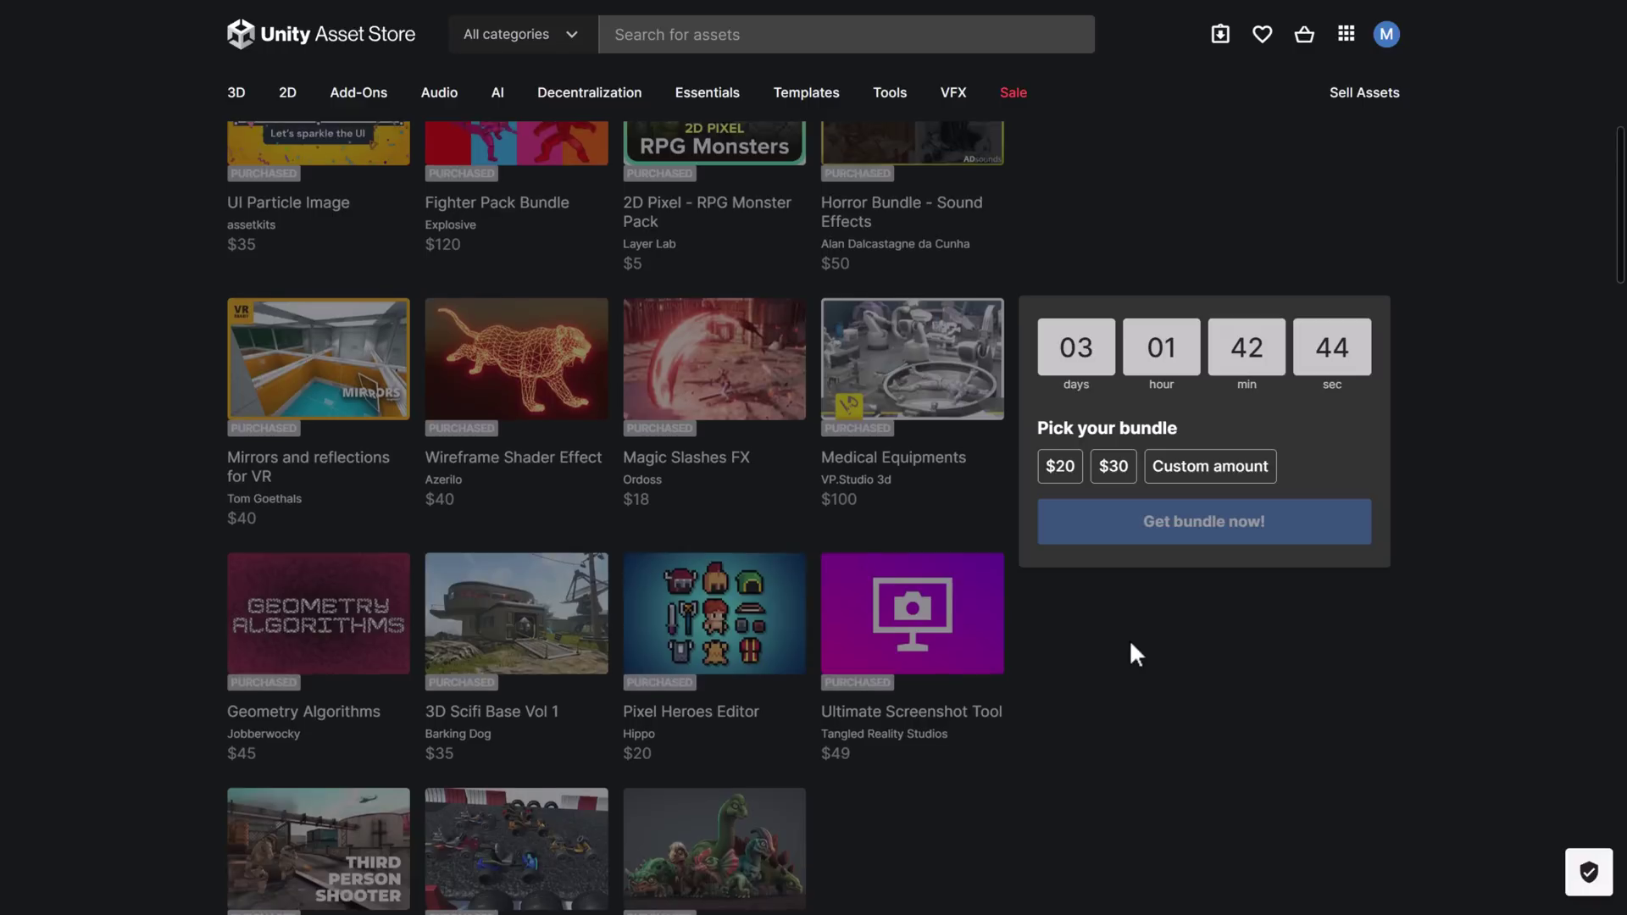
pyautogui.scroll(5, 1136, 653)
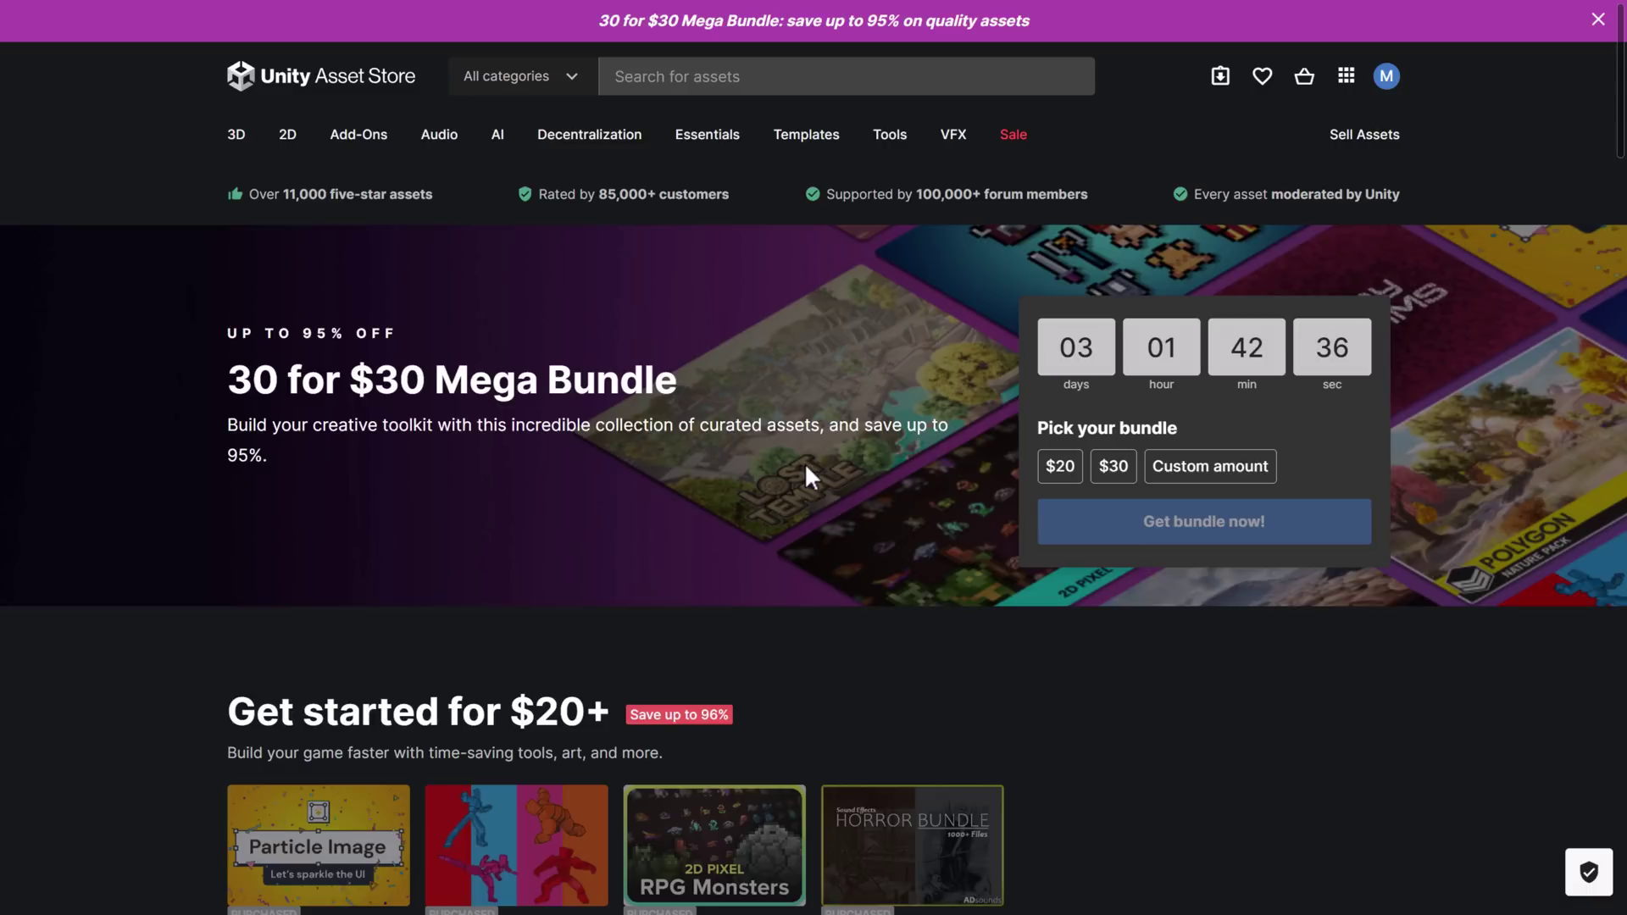
# Step: Scroll down to the $30+ tier listing 15 extra assets, including Atlas - terrain editor
pyautogui.scroll(-5, 806, 467)
pyautogui.scroll(-3, 811, 485)
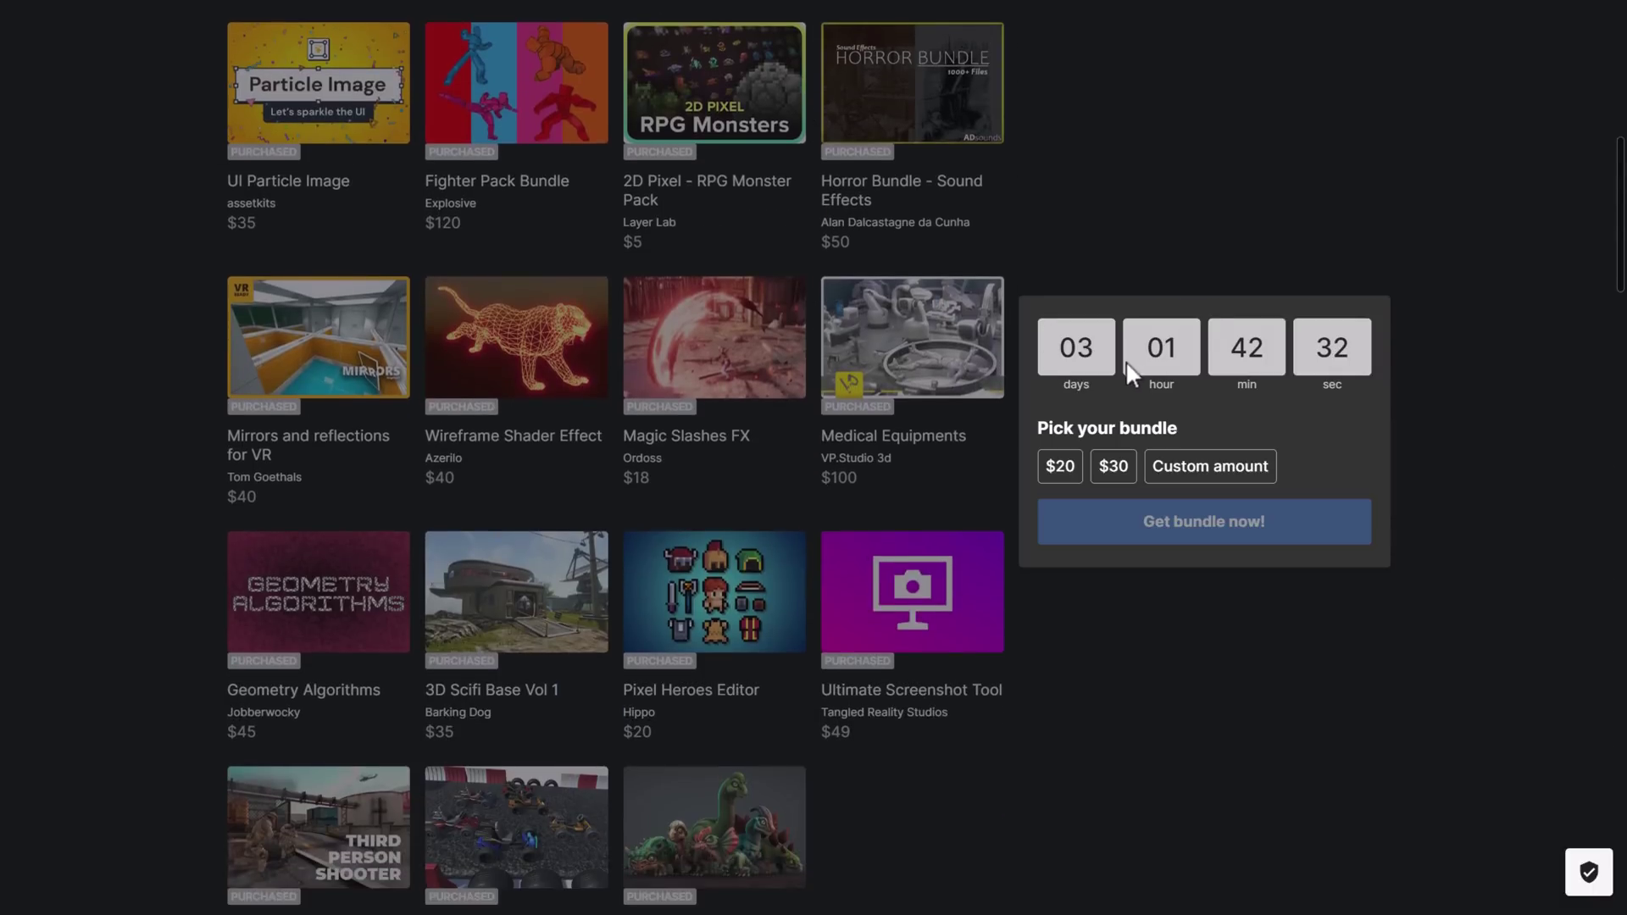
pyautogui.scroll(-4, 1168, 641)
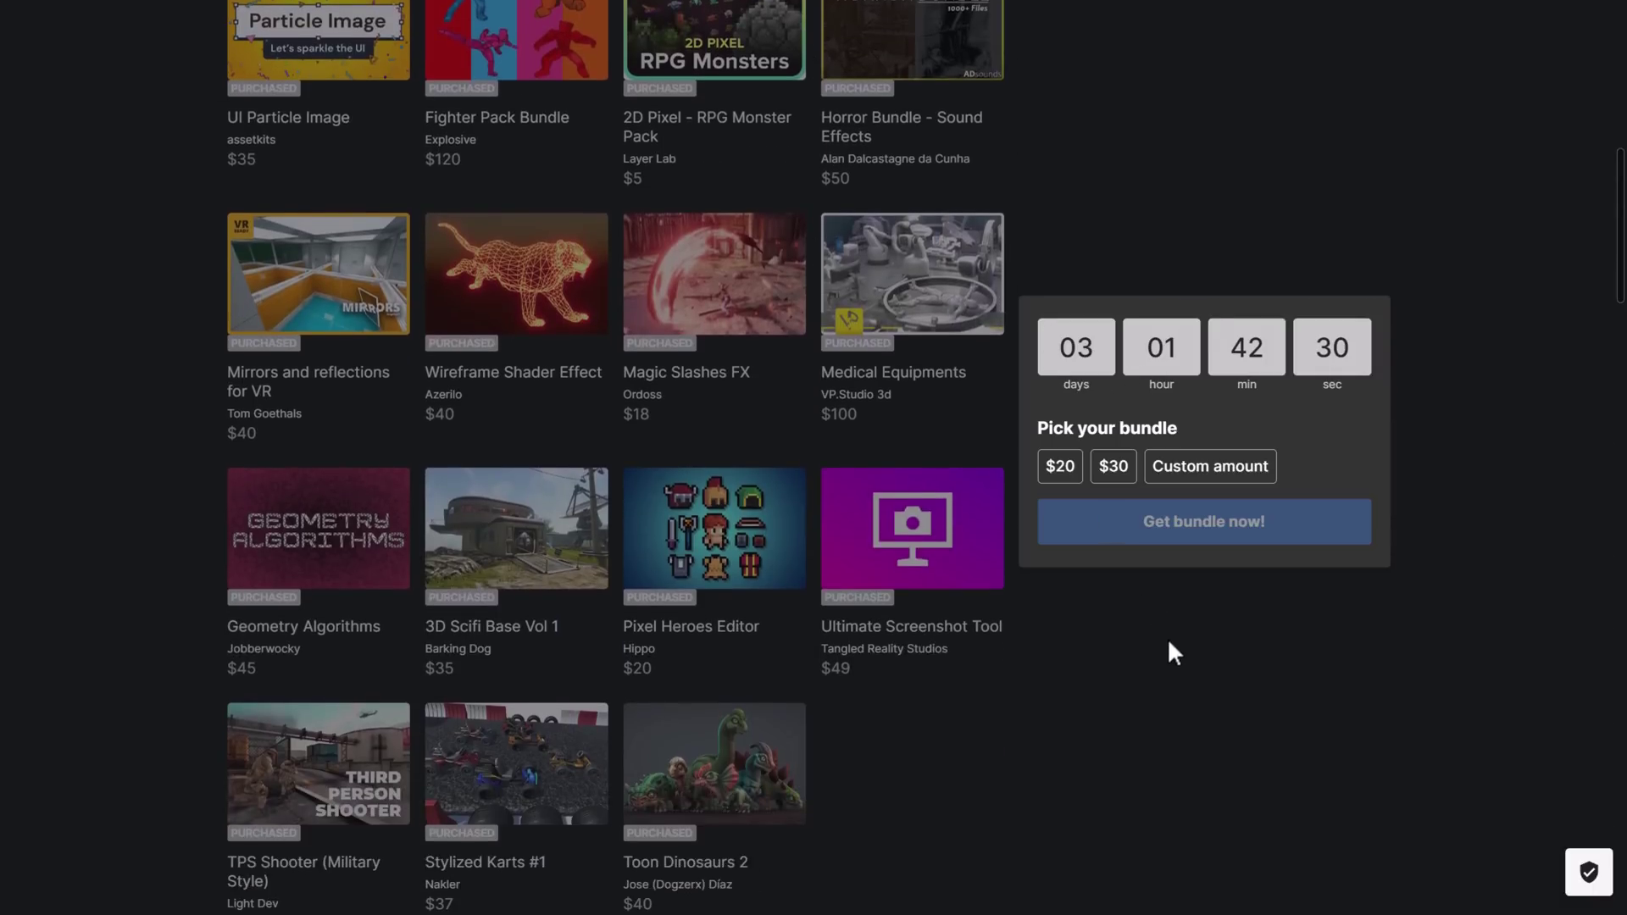
pyautogui.scroll(-5, 1169, 643)
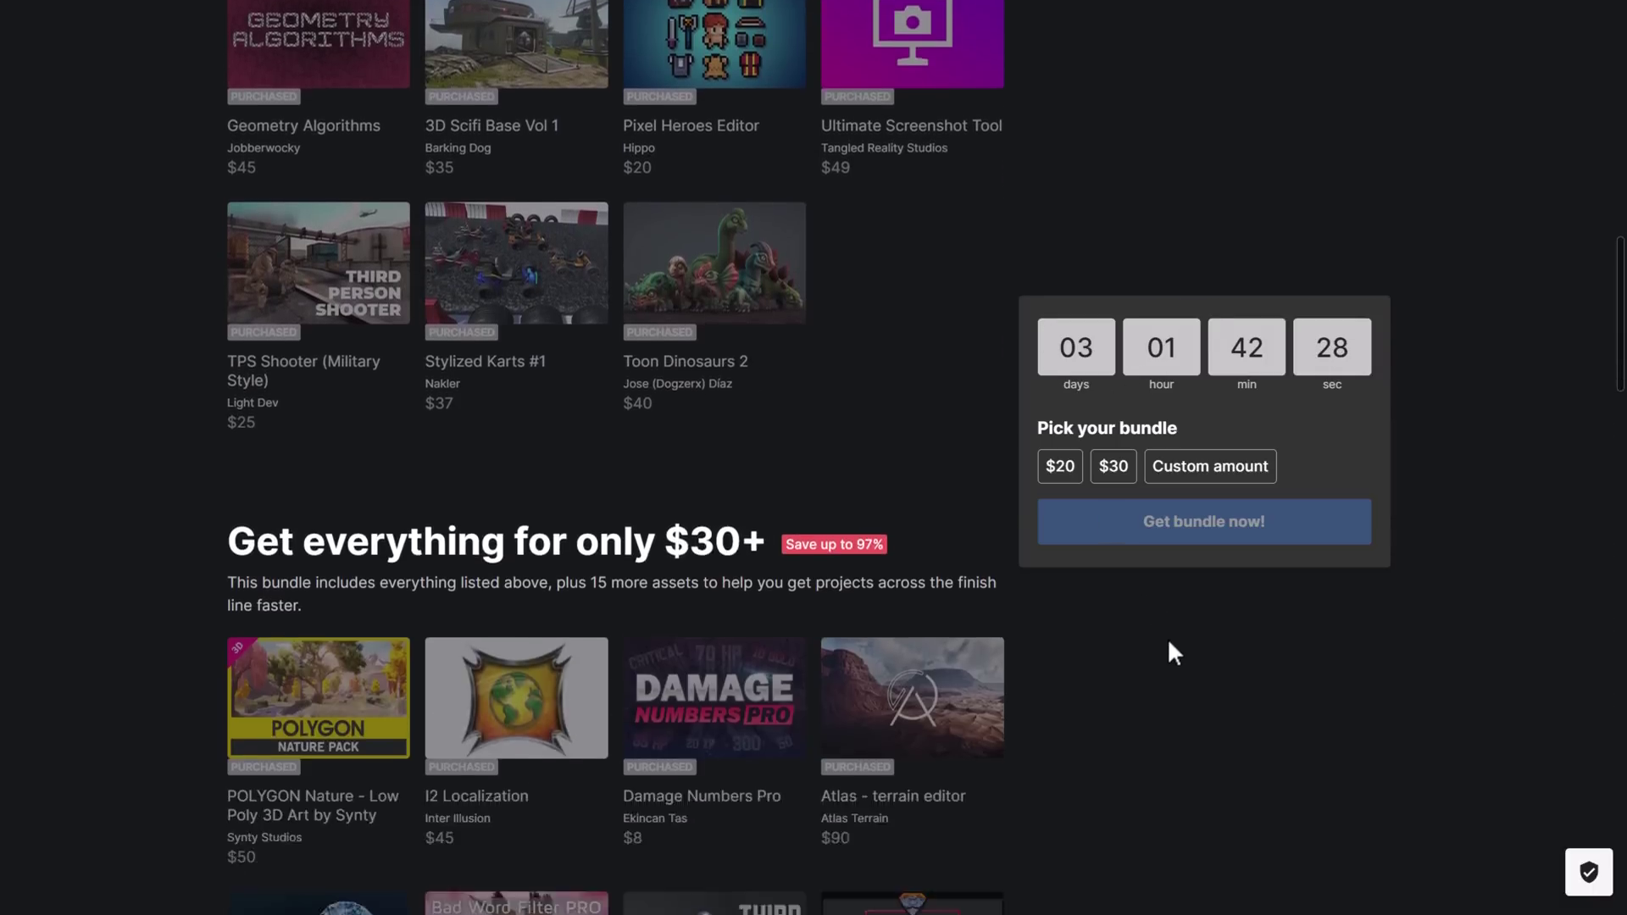
pyautogui.scroll(-3, 1169, 643)
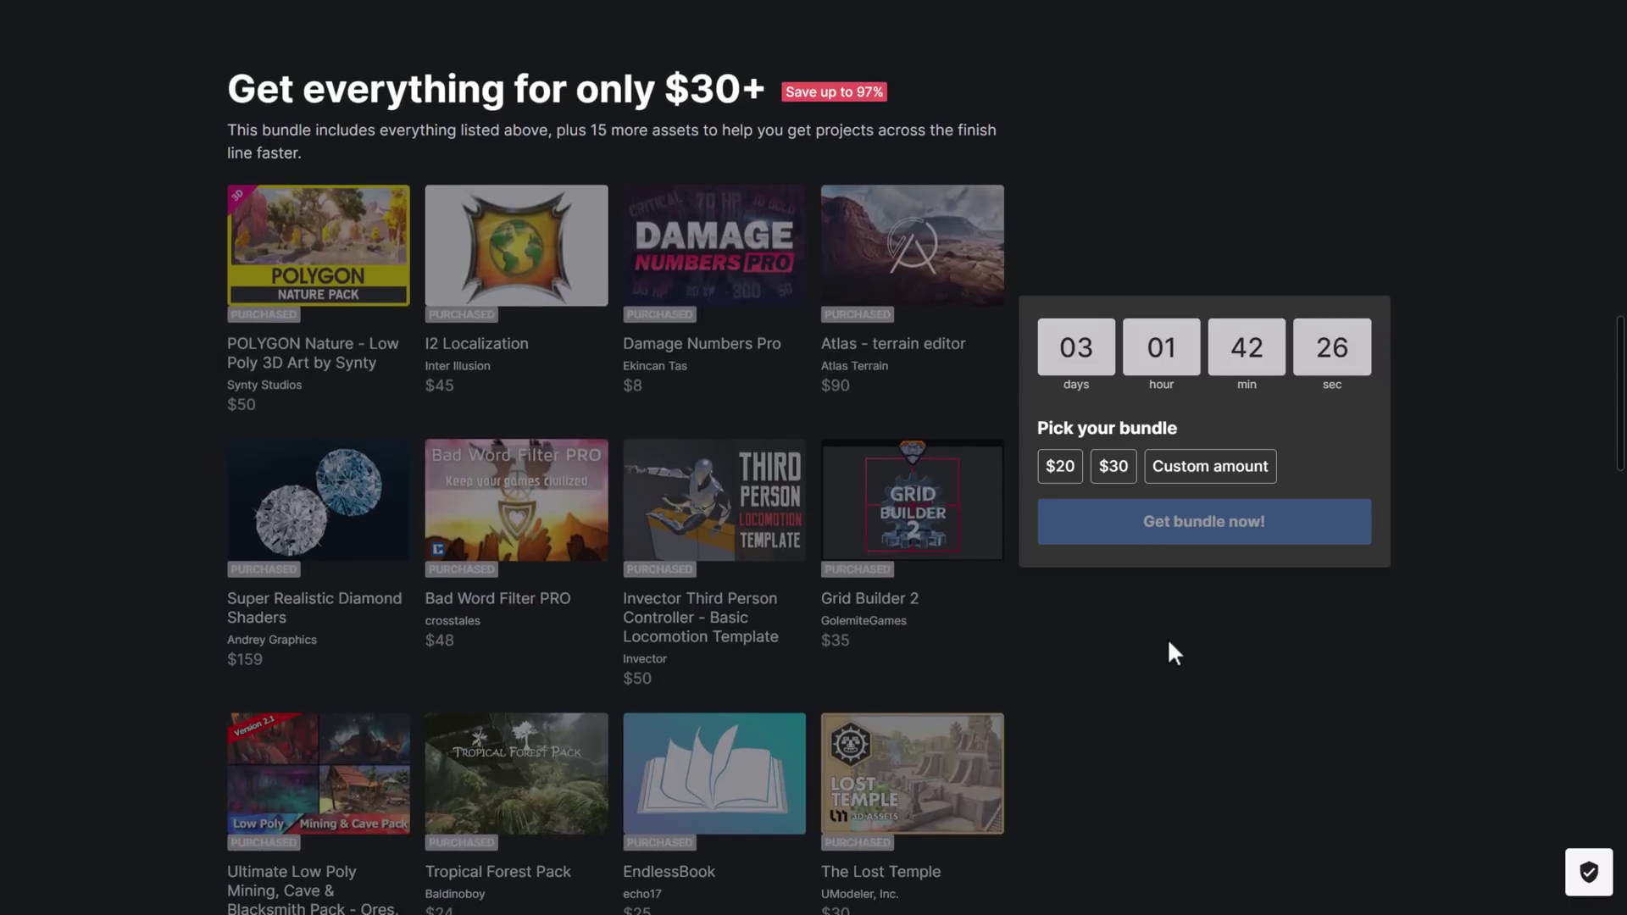
pyautogui.scroll(-1, 1169, 642)
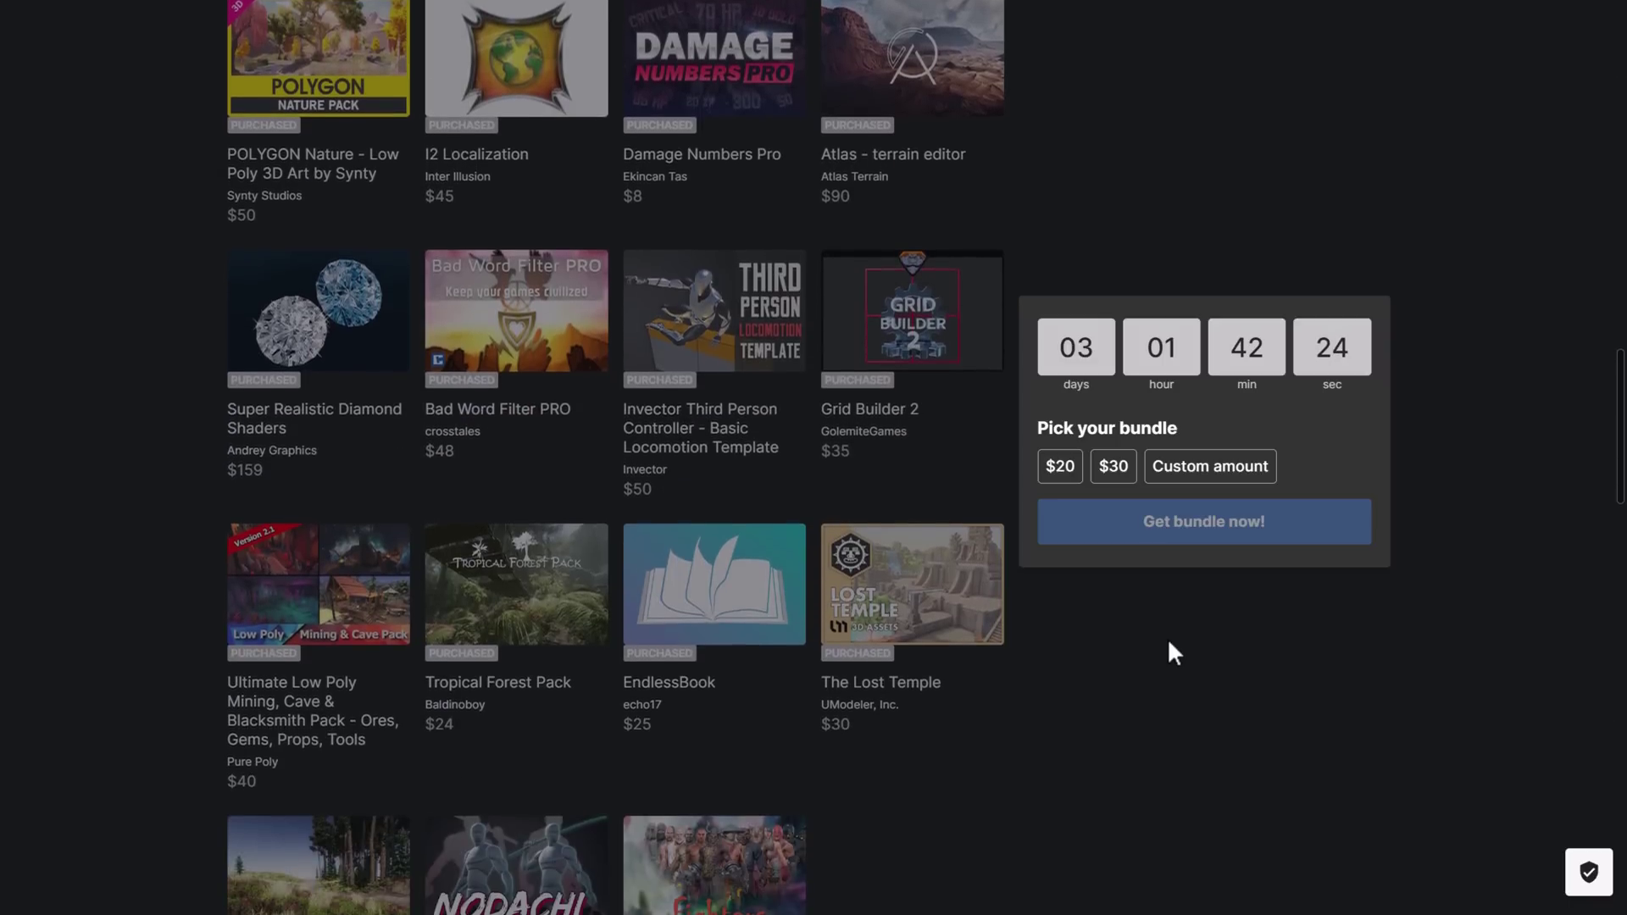
pyautogui.scroll(-3, 1127, 652)
pyautogui.moveTo(572, 667)
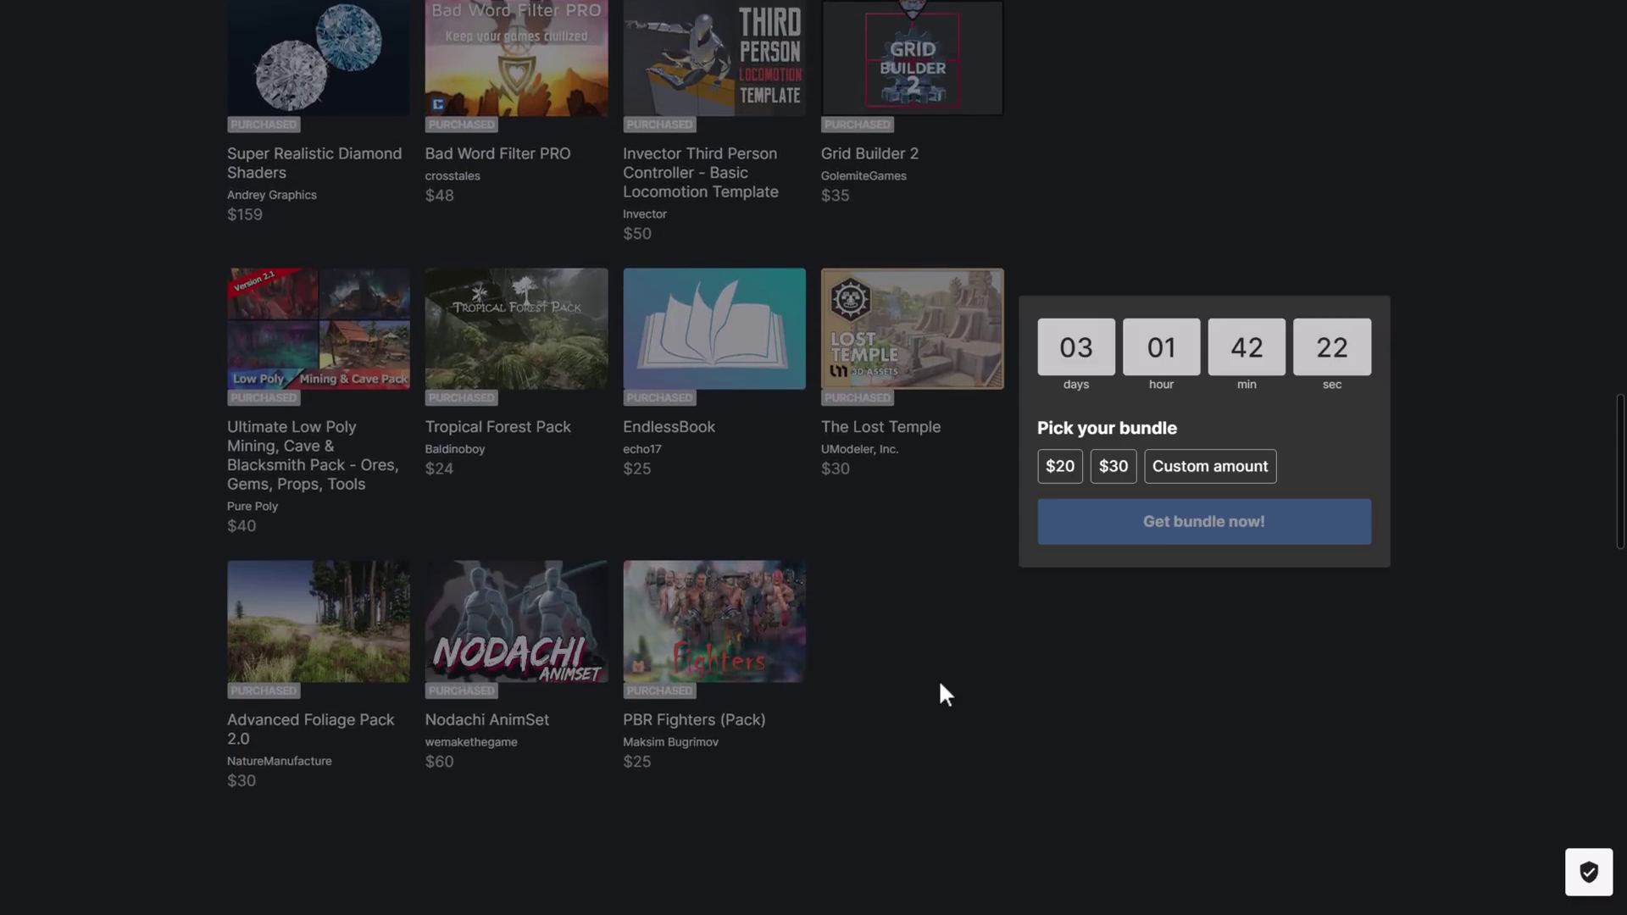
pyautogui.scroll(5, 938, 678)
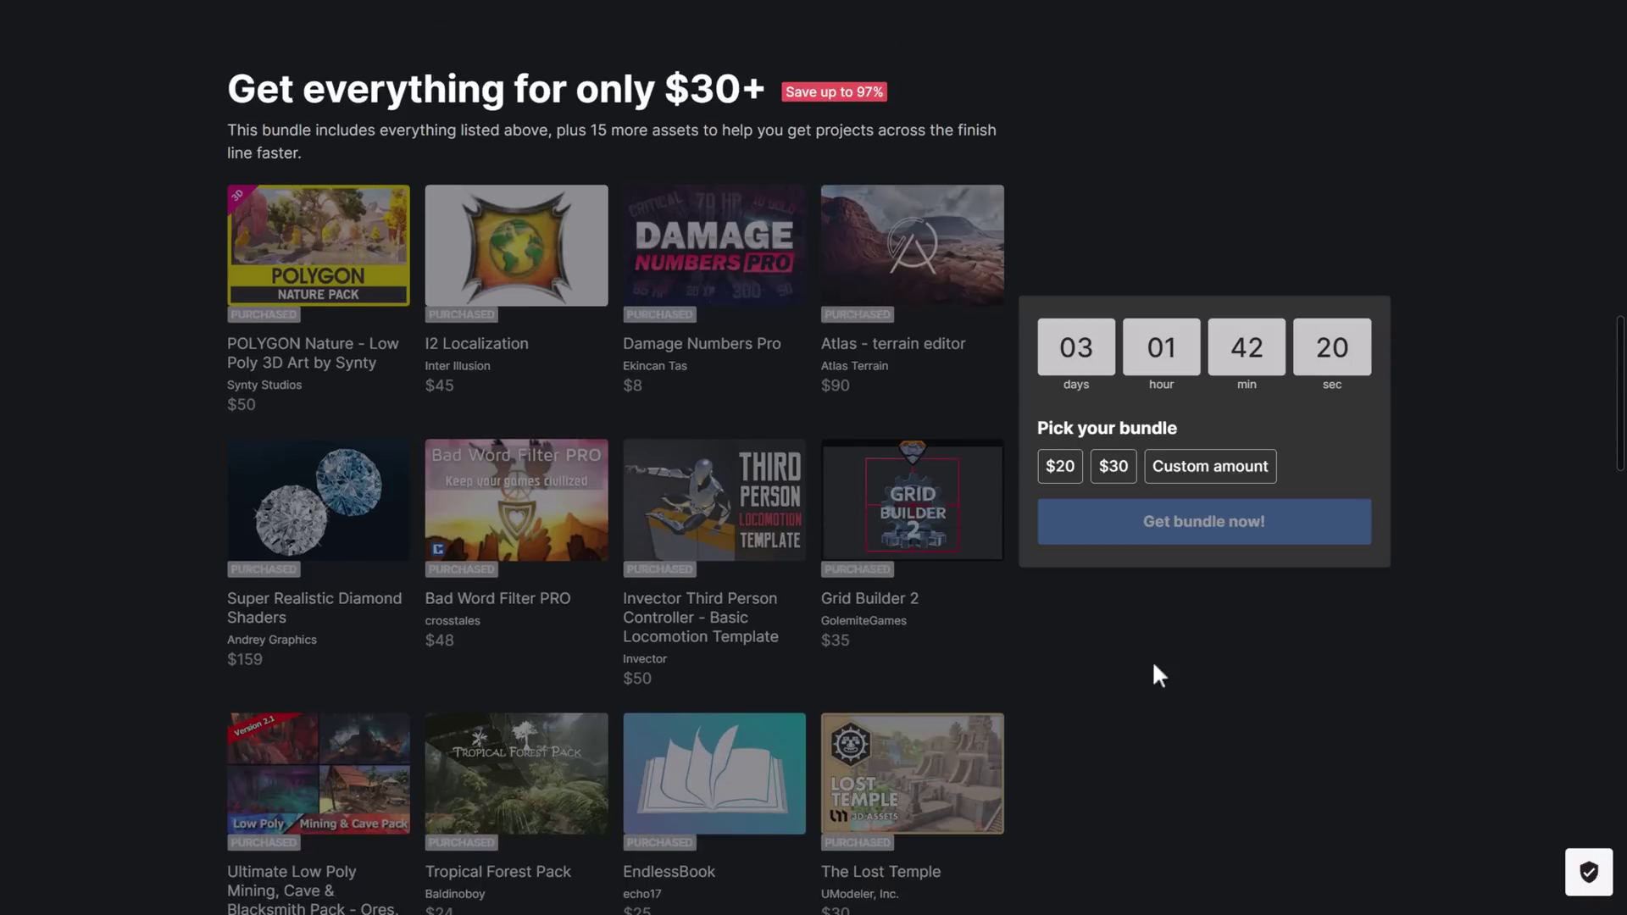